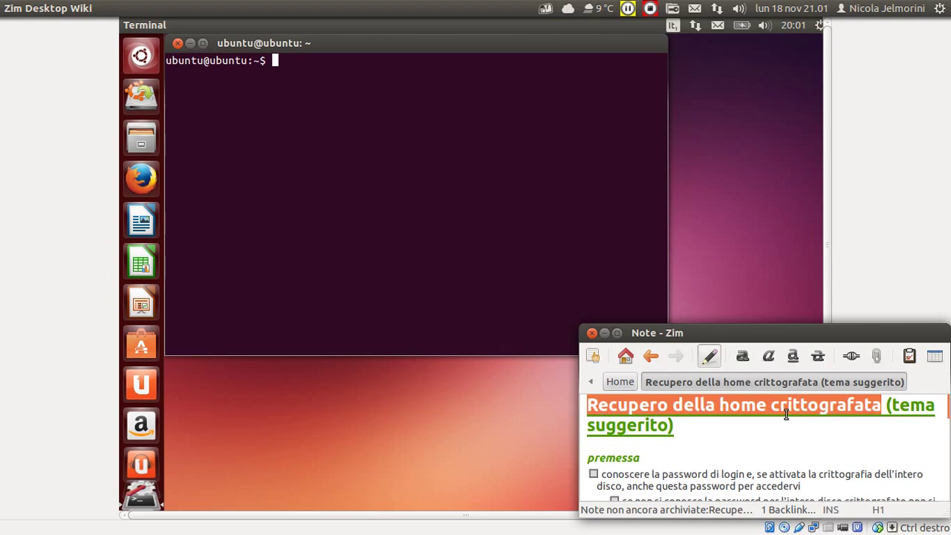
Review the words 'home' and 'crittografata' in the page title 'Recupero della home crittografata'.
{"action": "left_click", "coordinate": [886, 407]}
{"action": "left_click_drag", "start_coordinate": [673, 426], "coordinate": [886, 404]}
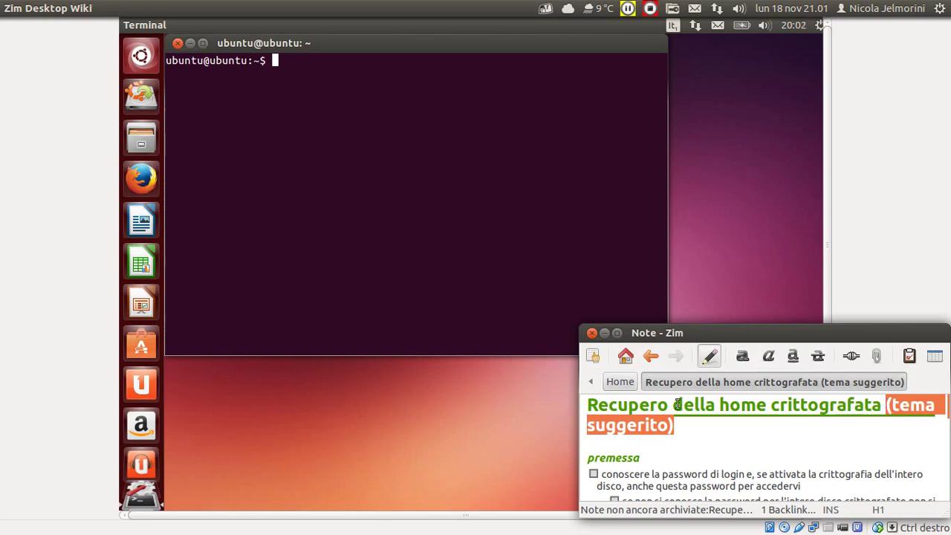
{"action": "left_click", "coordinate": [643, 403]}
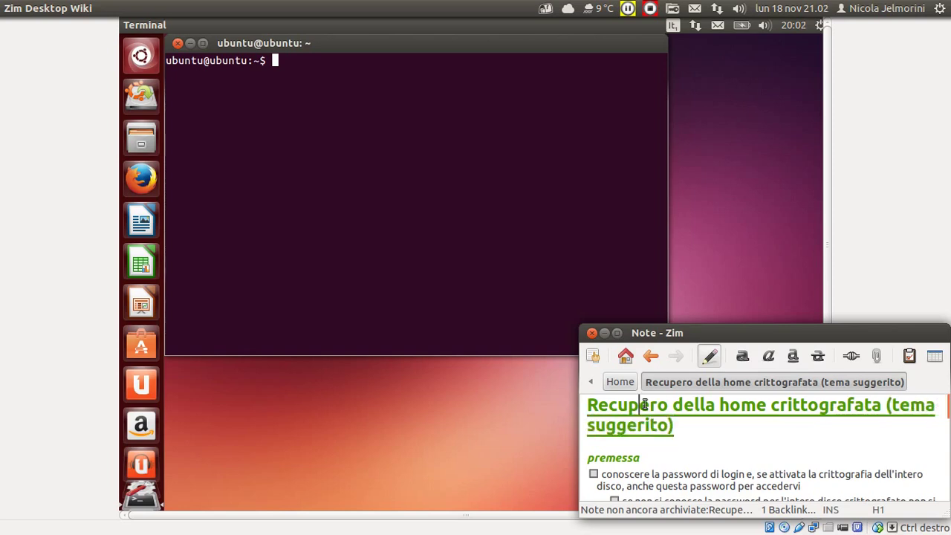
{"action": "left_click_drag", "start_coordinate": [587, 406], "coordinate": [886, 406]}
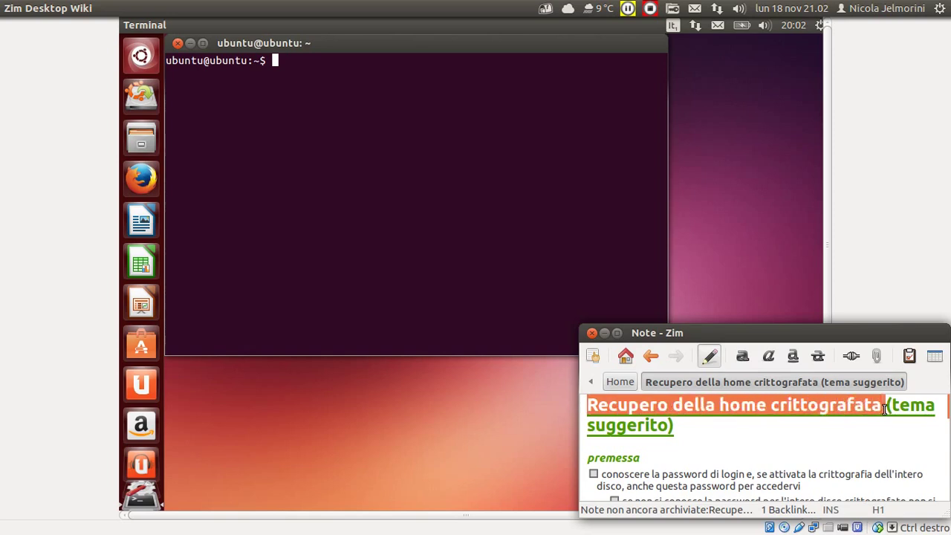
{"action": "left_click", "coordinate": [780, 407]}
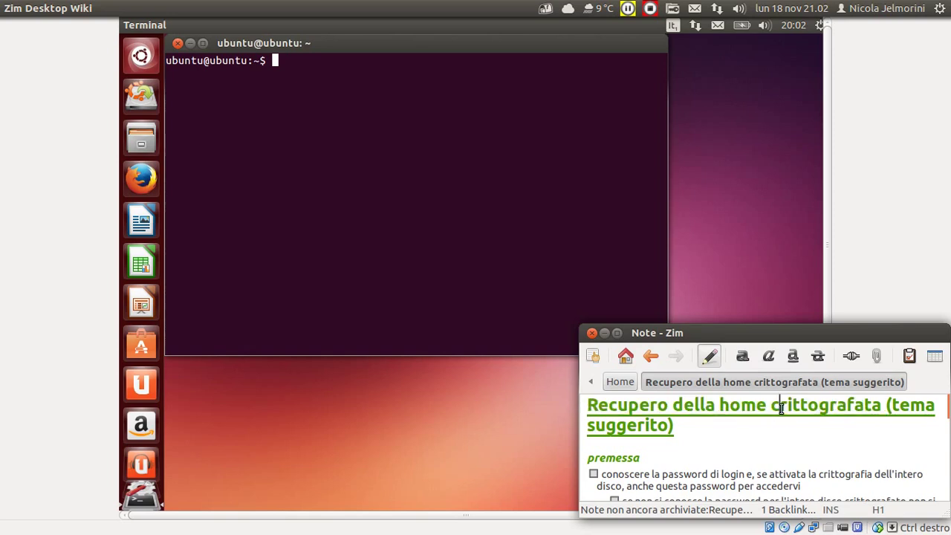
{"action": "double_click", "coordinate": [818, 405]}
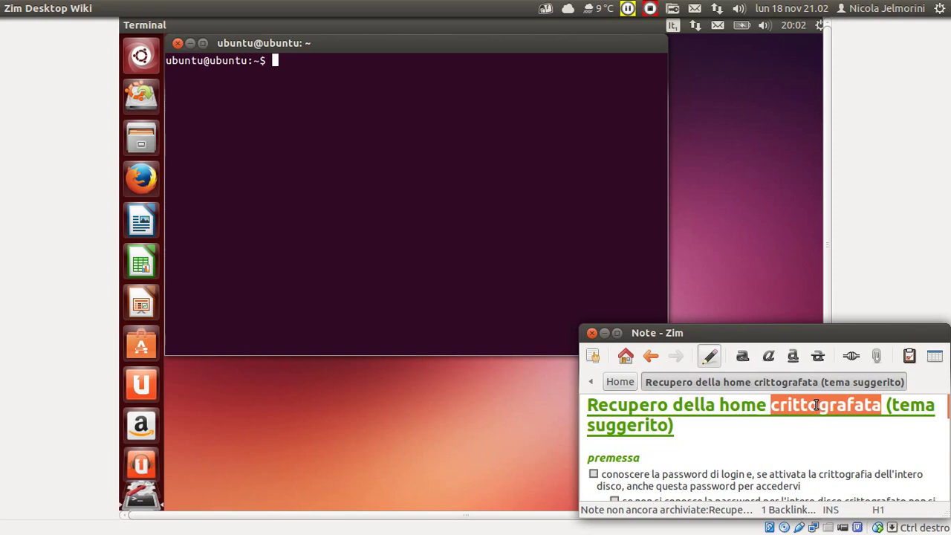
{"action": "left_click", "coordinate": [756, 405]}
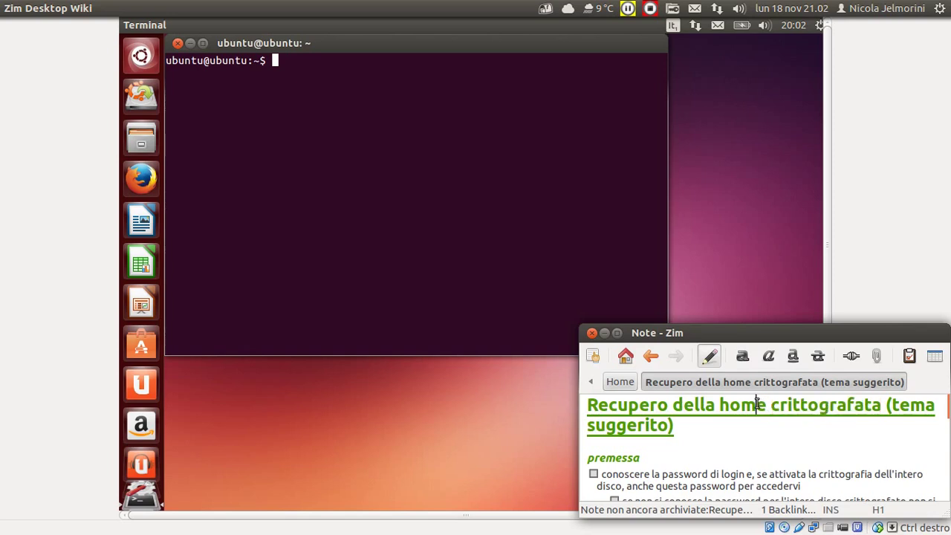
{"action": "double_click", "coordinate": [757, 404]}
{"action": "double_click", "coordinate": [814, 404]}
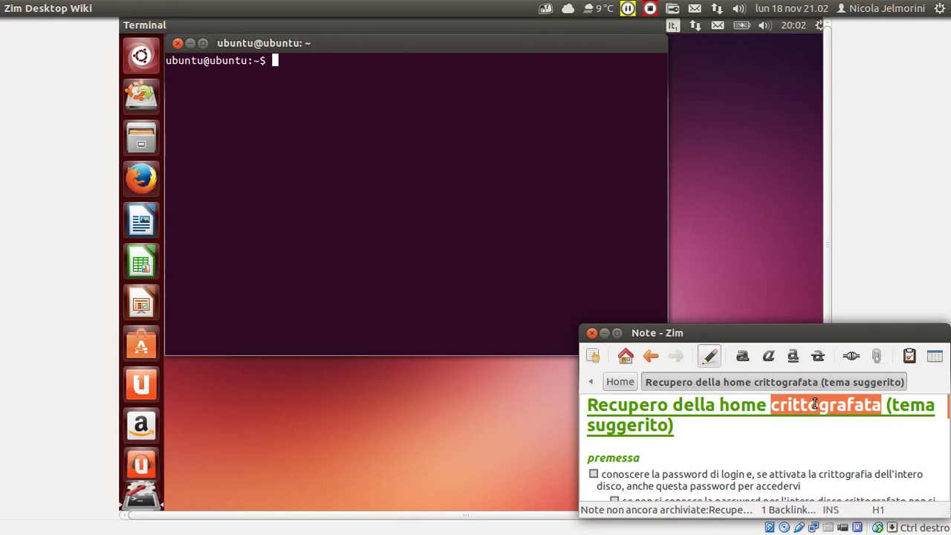
{"action": "left_click", "coordinate": [742, 405]}
{"action": "double_click", "coordinate": [742, 405]}
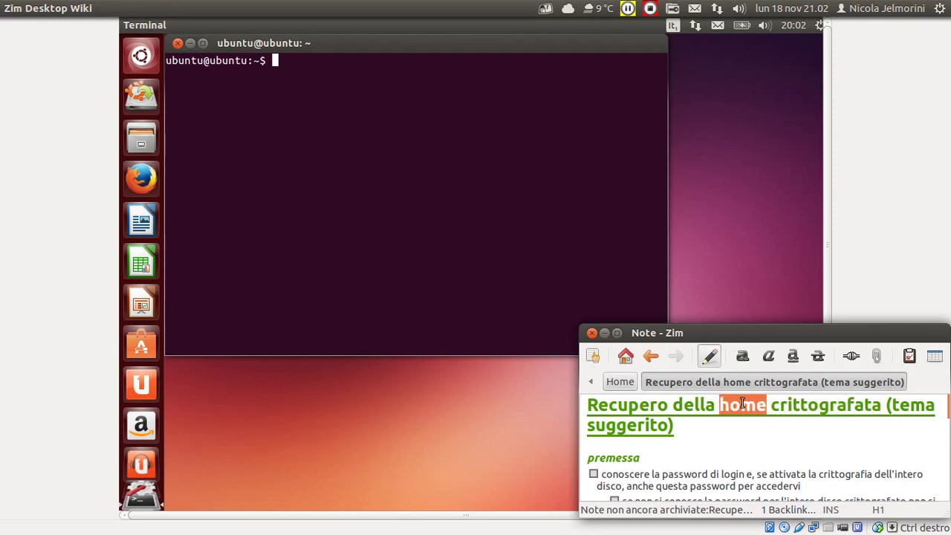
{"action": "double_click", "coordinate": [823, 404]}
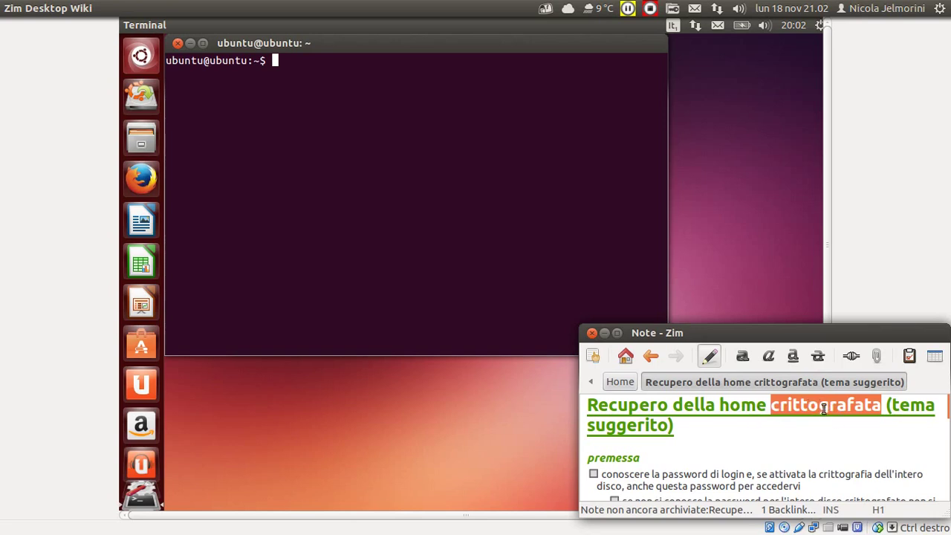
{"action": "double_click", "coordinate": [749, 406]}
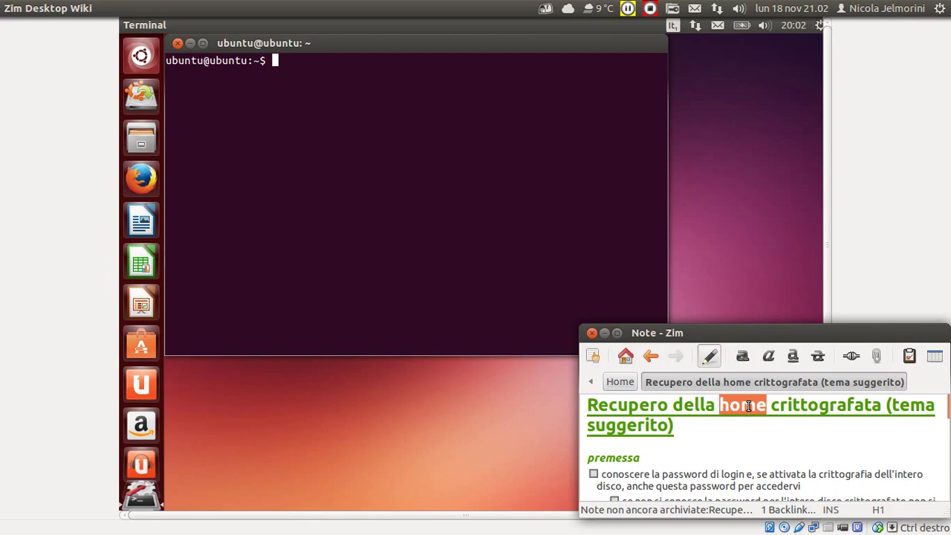
{"action": "double_click", "coordinate": [746, 406]}
{"action": "double_click", "coordinate": [829, 410]}
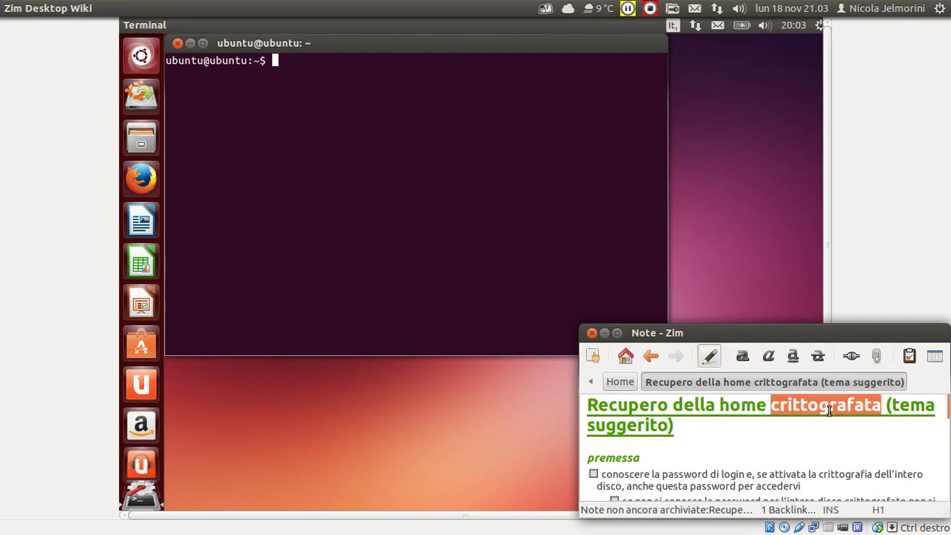
{"action": "left_click", "coordinate": [742, 404]}
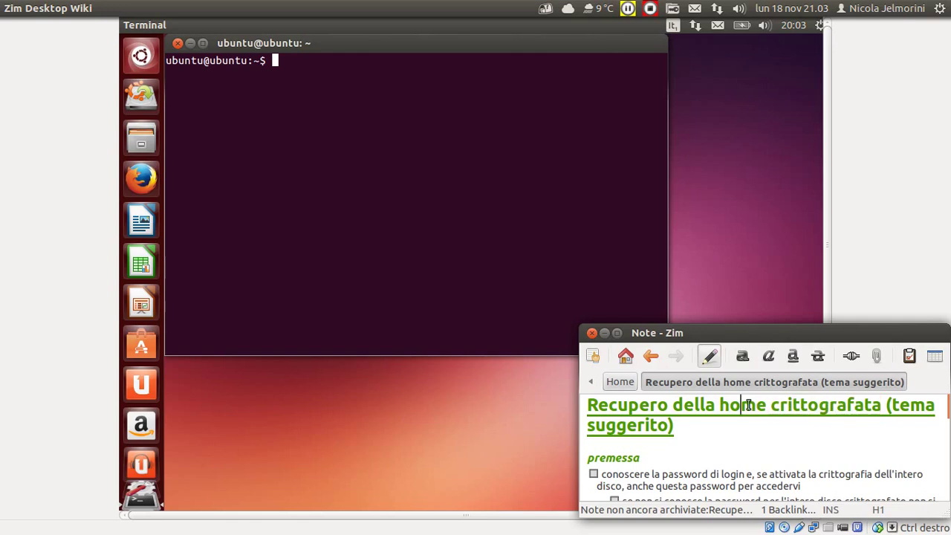
{"action": "double_click", "coordinate": [749, 405]}
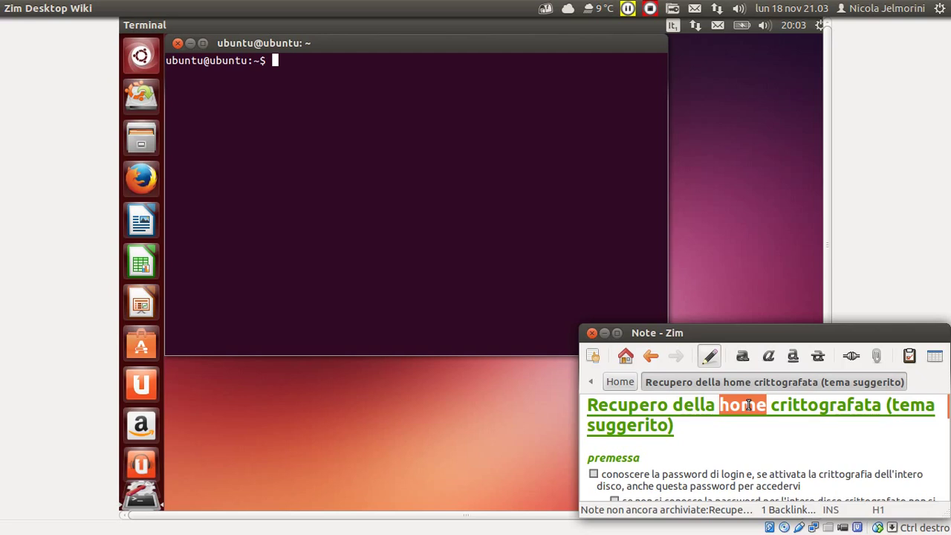
{"action": "left_click", "coordinate": [687, 445]}
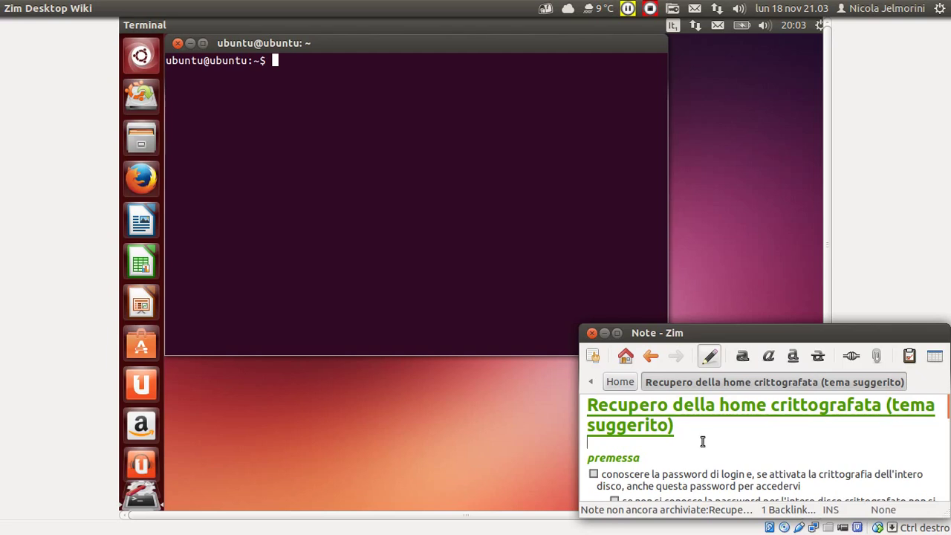
Scroll through the note and highlight 'home crittografata' in the heading.
{"action": "scroll", "coordinate": [702, 441], "scroll_direction": "down", "scroll_amount": 1}
{"action": "scroll", "coordinate": [700, 439], "scroll_direction": "up", "scroll_amount": 1}
{"action": "left_click", "coordinate": [715, 403]}
{"action": "scroll", "coordinate": [718, 425], "scroll_direction": "down", "scroll_amount": 1}
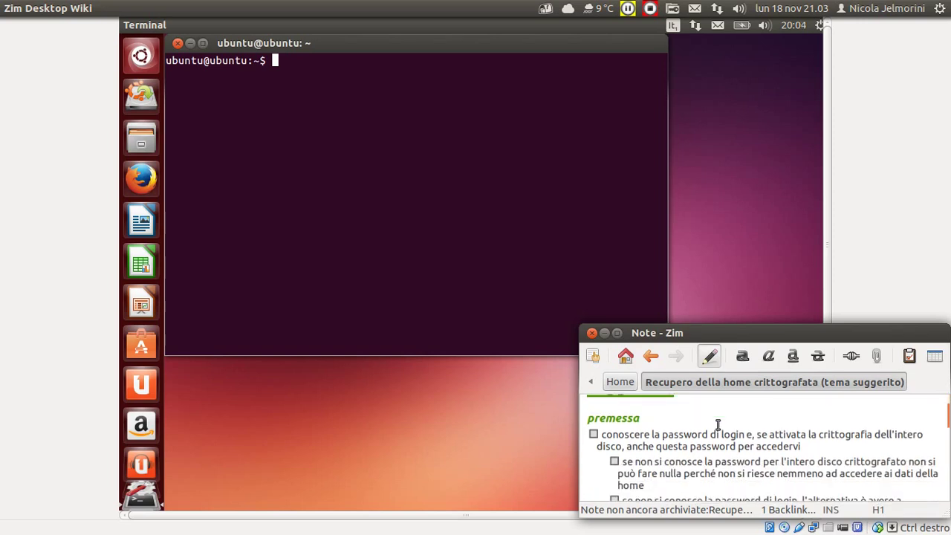
{"action": "scroll", "coordinate": [718, 425], "scroll_direction": "up", "scroll_amount": 1}
{"action": "left_click", "coordinate": [656, 449]}
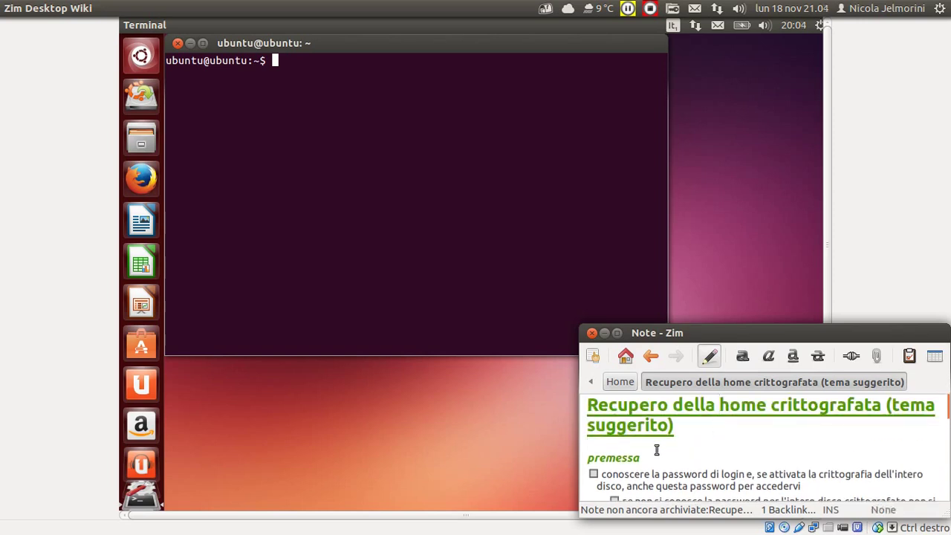
{"action": "scroll", "coordinate": [656, 450], "scroll_direction": "down", "scroll_amount": 1}
{"action": "scroll", "coordinate": [656, 449], "scroll_direction": "down", "scroll_amount": 1}
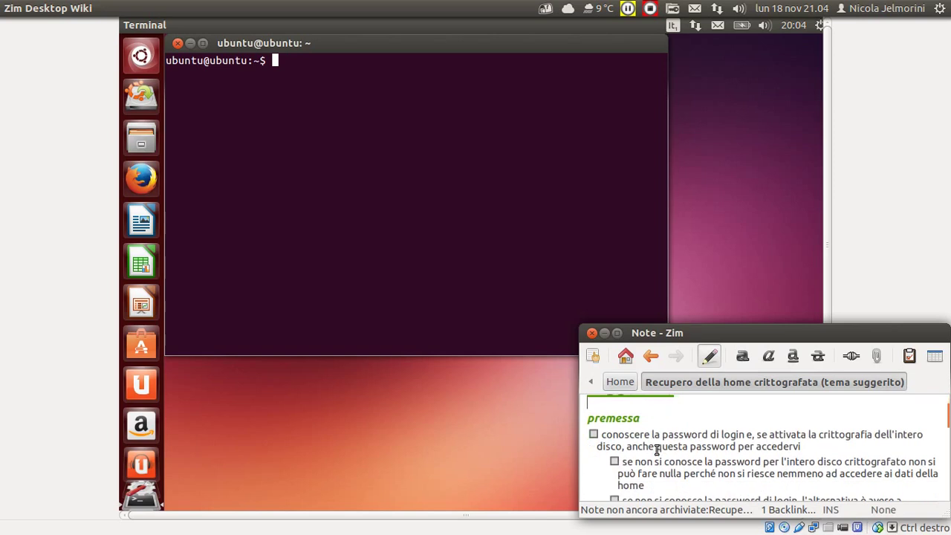
{"action": "scroll", "coordinate": [657, 449], "scroll_direction": "down", "scroll_amount": 1}
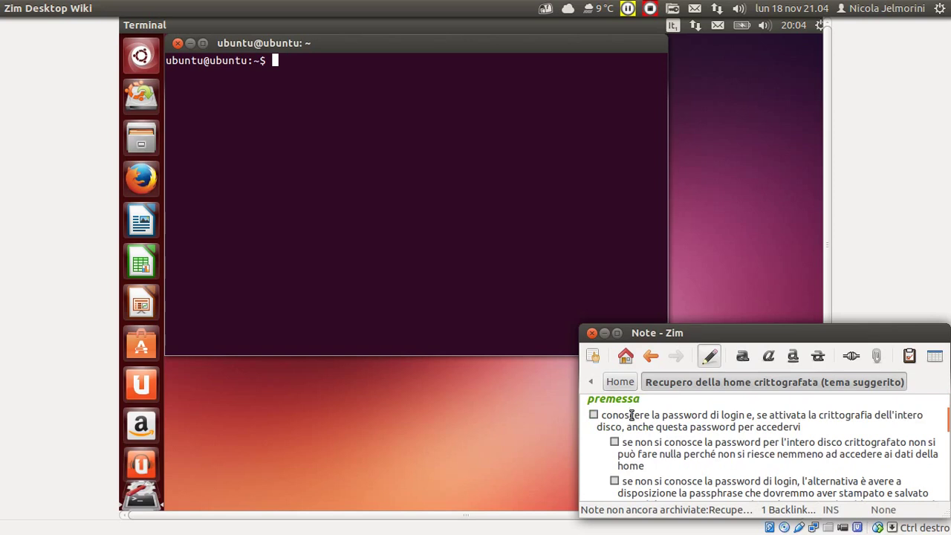
{"action": "scroll", "coordinate": [630, 414], "scroll_direction": "up", "scroll_amount": 2}
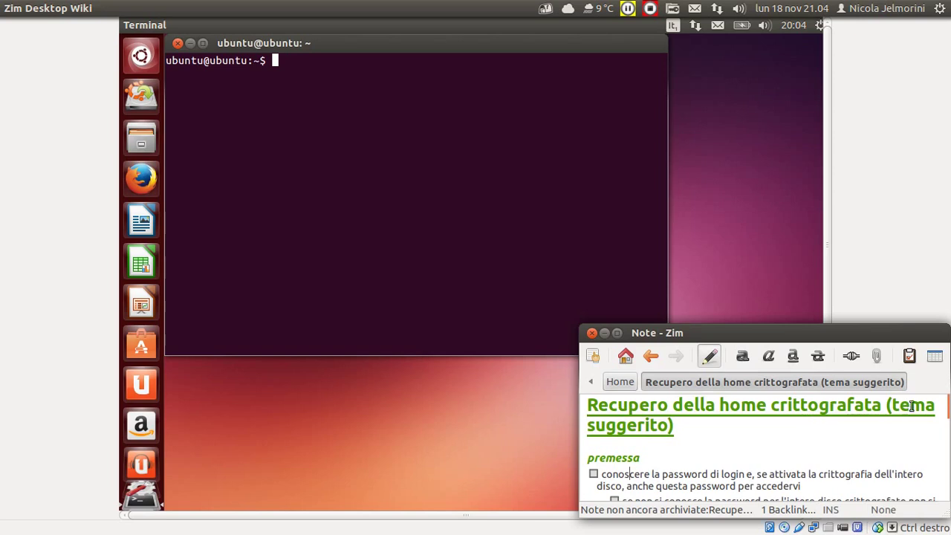
{"action": "left_click_drag", "start_coordinate": [884, 407], "coordinate": [722, 413]}
{"action": "left_click", "coordinate": [756, 439]}
Highlight the disk-encryption clause of the first checklist item to read it.
{"action": "scroll", "coordinate": [756, 438], "scroll_direction": "down", "scroll_amount": 1}
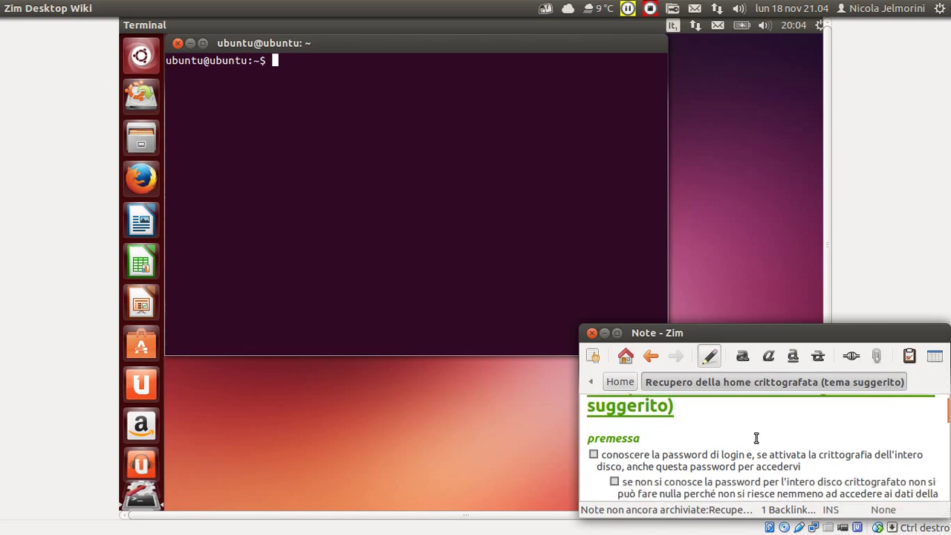
{"action": "scroll", "coordinate": [757, 438], "scroll_direction": "down", "scroll_amount": 2}
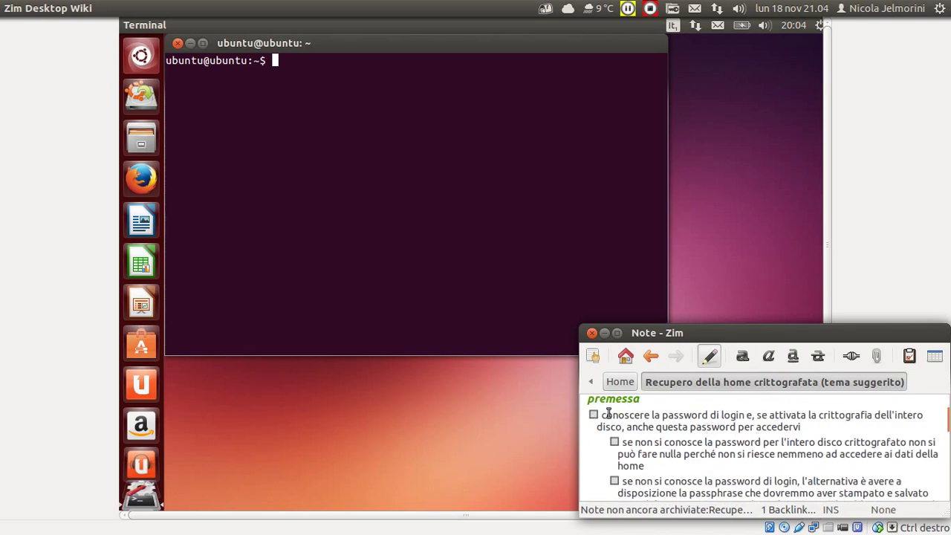
{"action": "left_click_drag", "start_coordinate": [604, 415], "coordinate": [748, 413]}
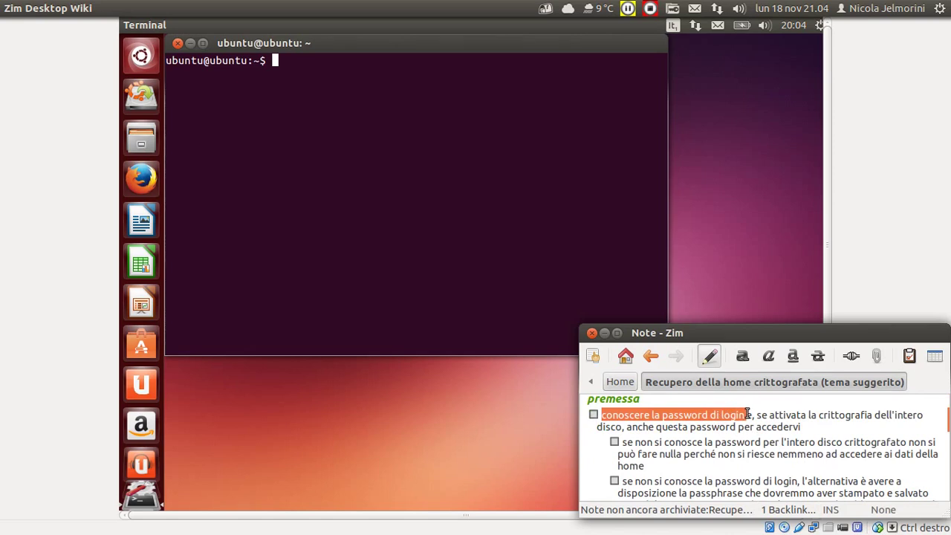
{"action": "left_click", "coordinate": [747, 414]}
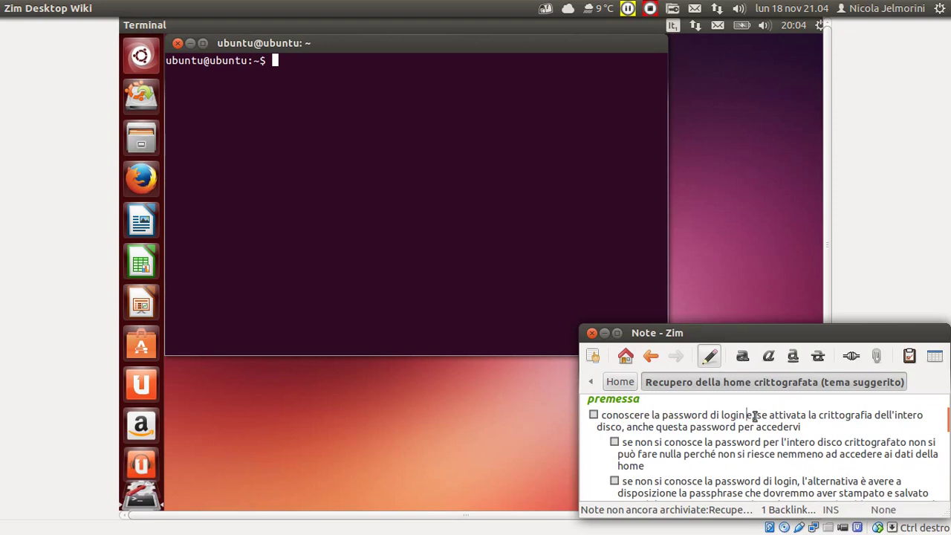
{"action": "scroll", "coordinate": [755, 416], "scroll_direction": "up", "scroll_amount": 3}
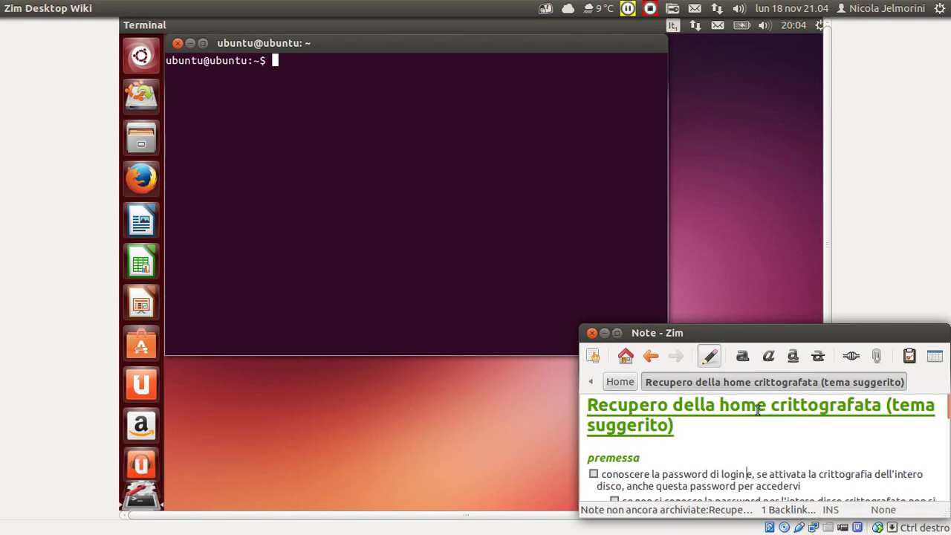
{"action": "double_click", "coordinate": [757, 405]}
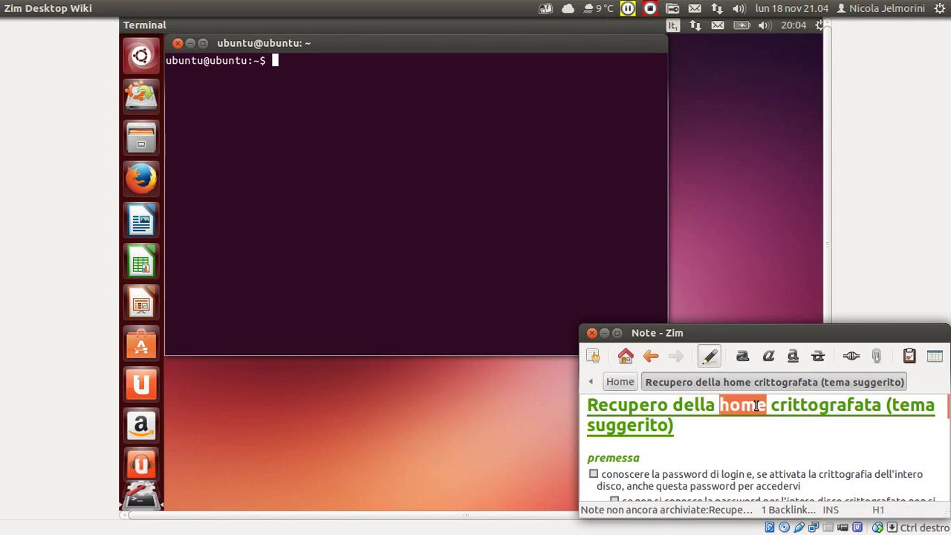
{"action": "left_click", "coordinate": [816, 474]}
{"action": "scroll", "coordinate": [816, 476], "scroll_direction": "down", "scroll_amount": 1}
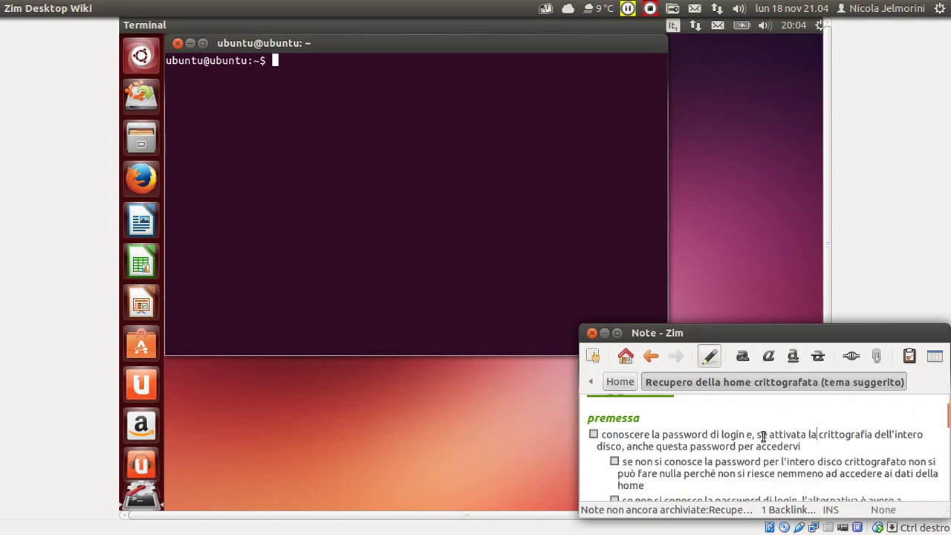
{"action": "left_click_drag", "start_coordinate": [757, 435], "coordinate": [803, 444]}
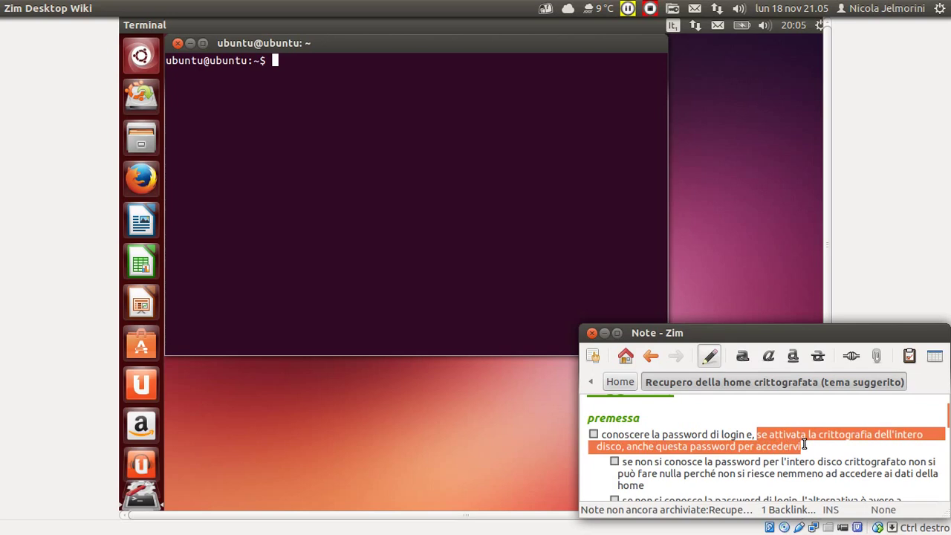
{"action": "left_click", "coordinate": [804, 444]}
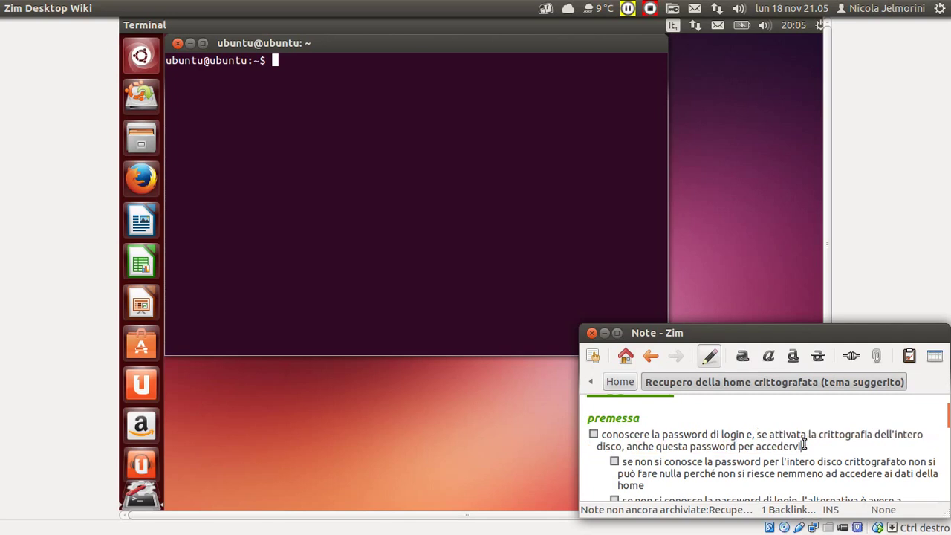
Tick off the login password prerequisite and highlight 'password di login'.
{"action": "left_click", "coordinate": [593, 434]}
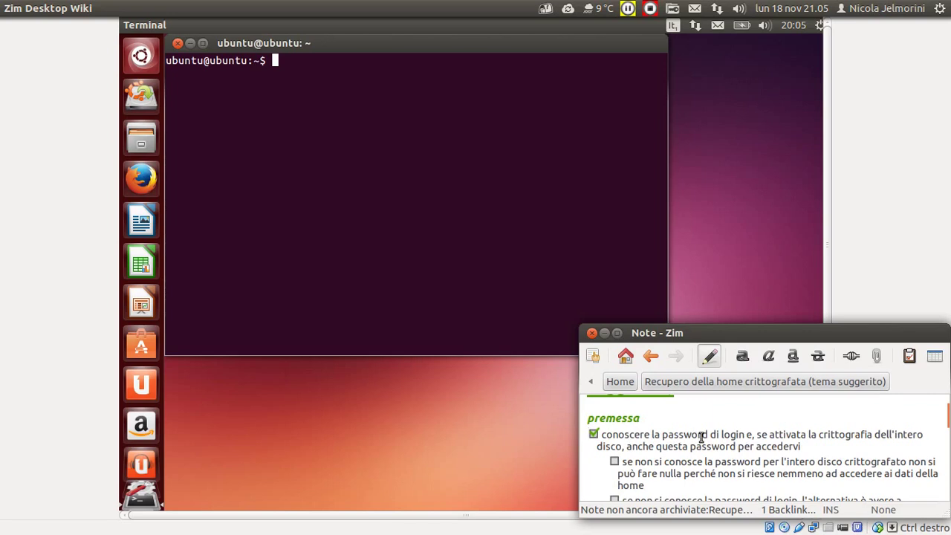
{"action": "left_click", "coordinate": [659, 434]}
{"action": "left_click_drag", "start_coordinate": [688, 435], "coordinate": [631, 436]}
{"action": "left_click", "coordinate": [631, 436]}
{"action": "left_click_drag", "start_coordinate": [800, 446], "coordinate": [598, 434]}
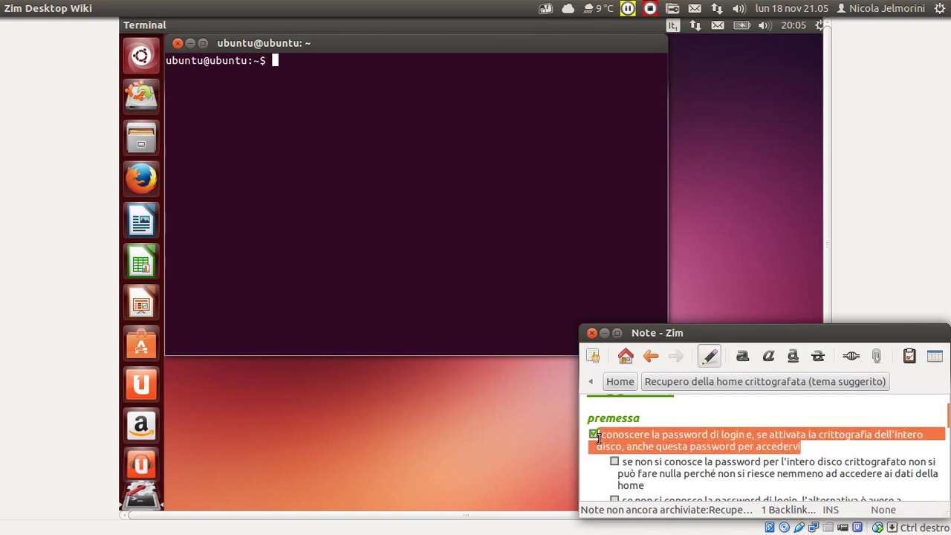
{"action": "left_click", "coordinate": [679, 444]}
{"action": "double_click", "coordinate": [679, 436]}
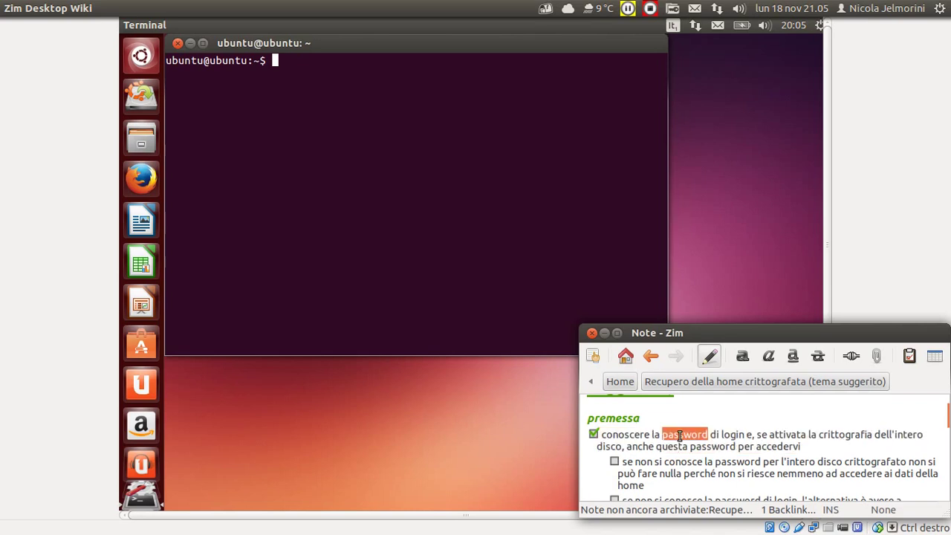
{"action": "left_click", "coordinate": [679, 436]}
Tick off the sub-item about not knowing the whole-disk password.
{"action": "scroll", "coordinate": [679, 436], "scroll_direction": "down", "scroll_amount": 1}
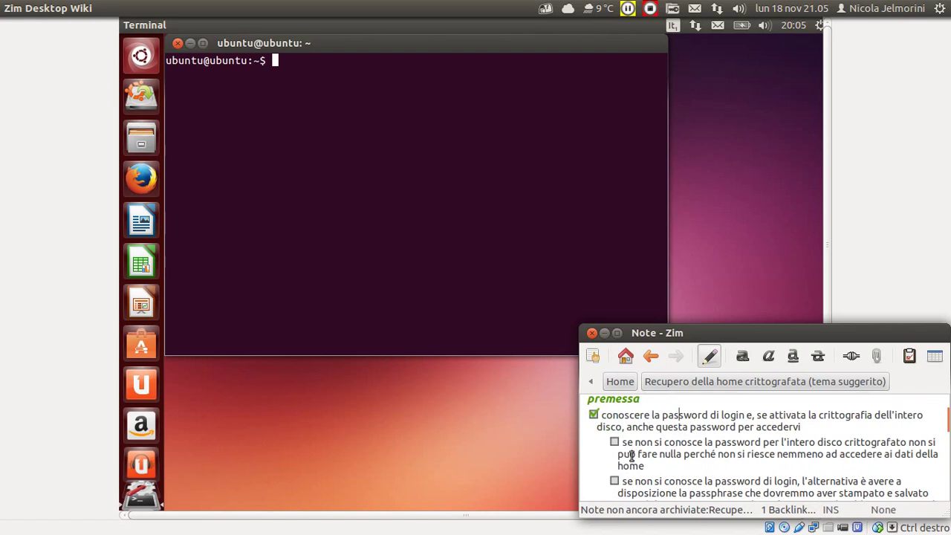
{"action": "scroll", "coordinate": [661, 445], "scroll_direction": "down", "scroll_amount": 1}
{"action": "scroll", "coordinate": [661, 444], "scroll_direction": "up", "scroll_amount": 1}
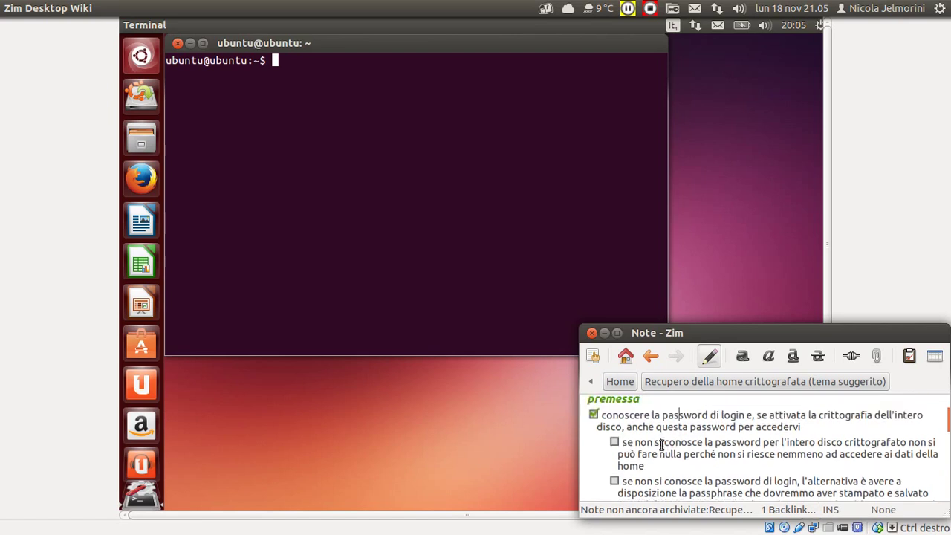
{"action": "left_click", "coordinate": [615, 442]}
{"action": "left_click_drag", "start_coordinate": [660, 470], "coordinate": [648, 443]}
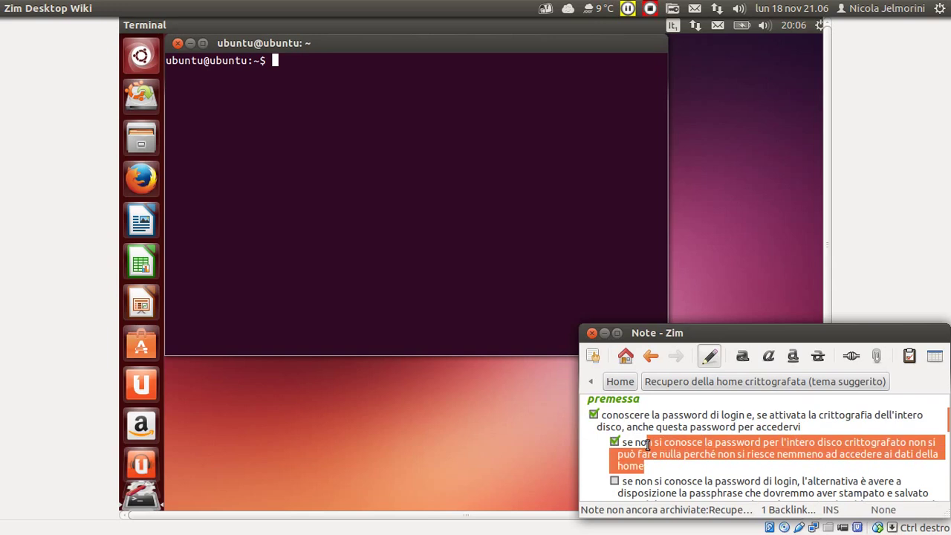
{"action": "left_click", "coordinate": [648, 443]}
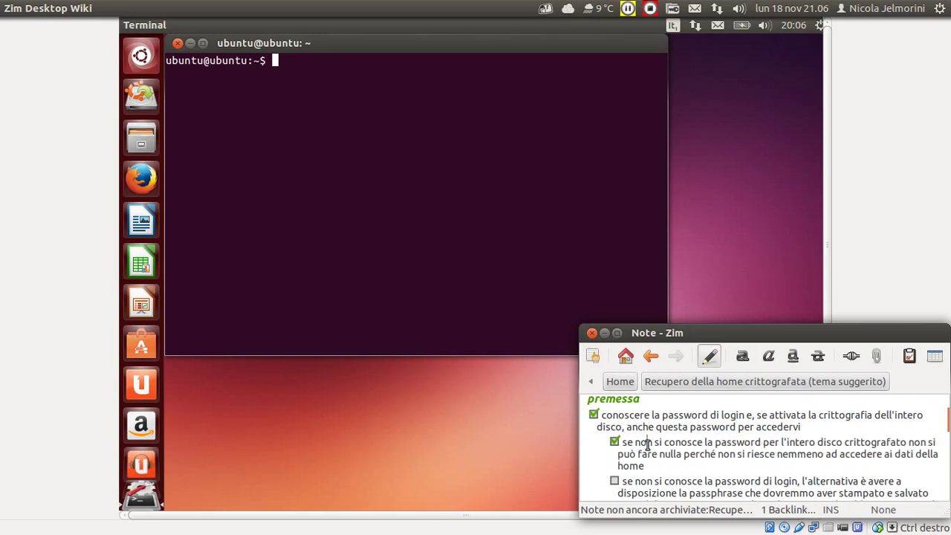
Tick off the unknown login password sub-item and highlight the printed-passphrase alternative.
{"action": "scroll", "coordinate": [647, 444], "scroll_direction": "down", "scroll_amount": 2}
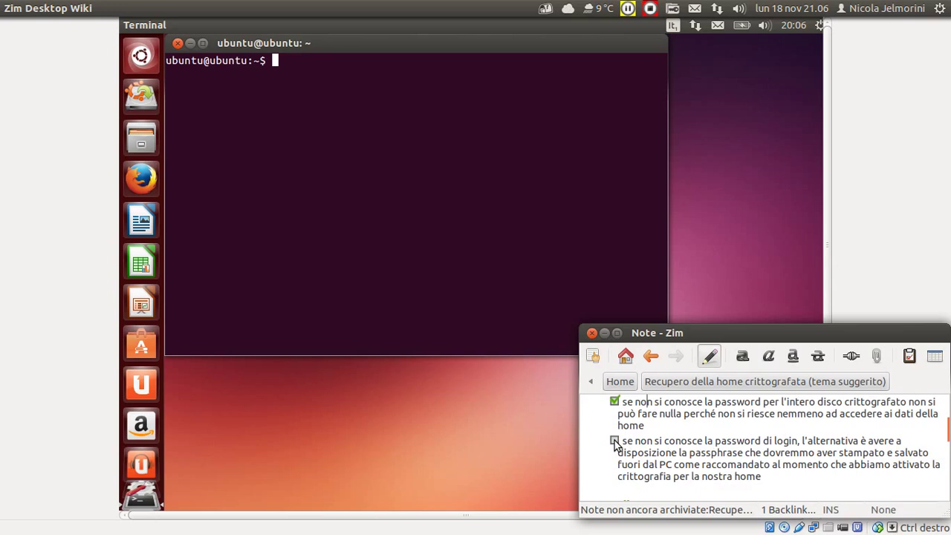
{"action": "left_click", "coordinate": [615, 442]}
{"action": "left_click_drag", "start_coordinate": [802, 439], "coordinate": [743, 457]}
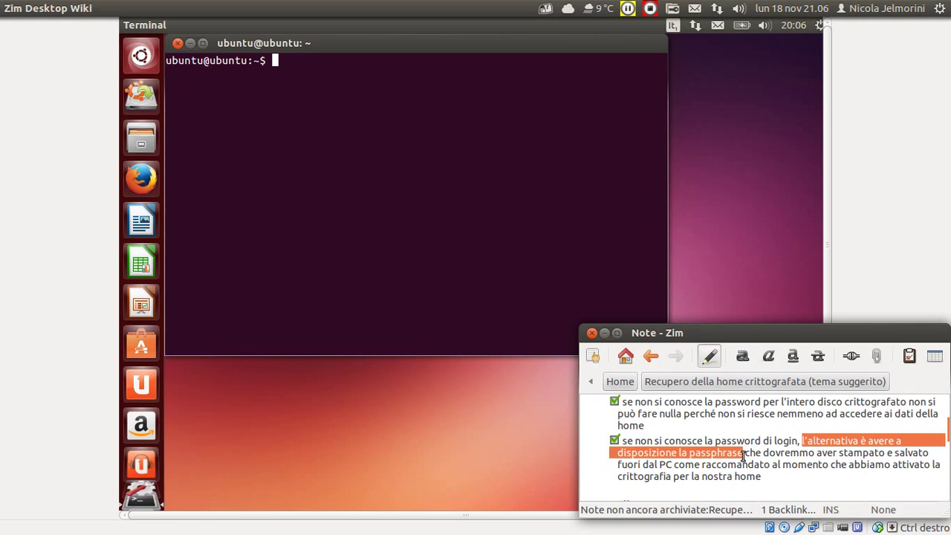
{"action": "left_click_drag", "start_coordinate": [742, 454], "coordinate": [671, 464]}
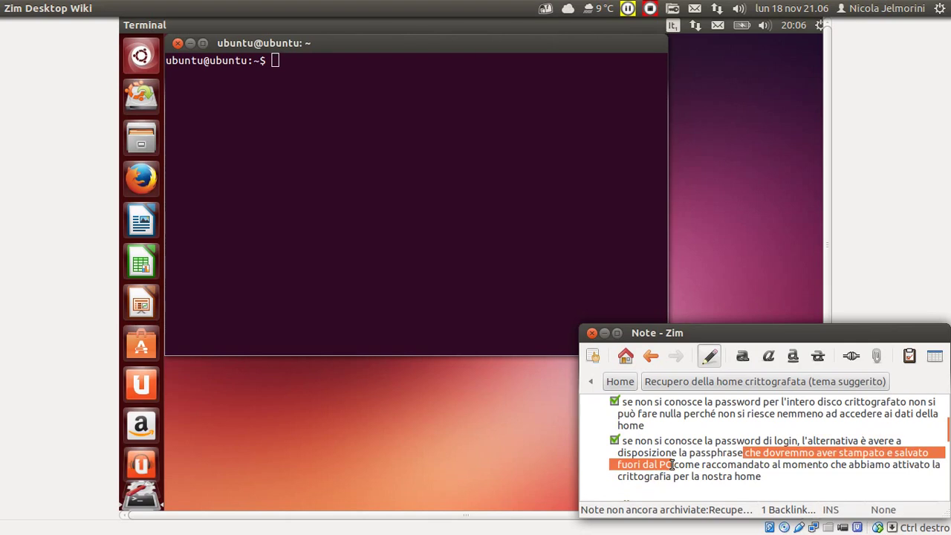
{"action": "left_click", "coordinate": [719, 463]}
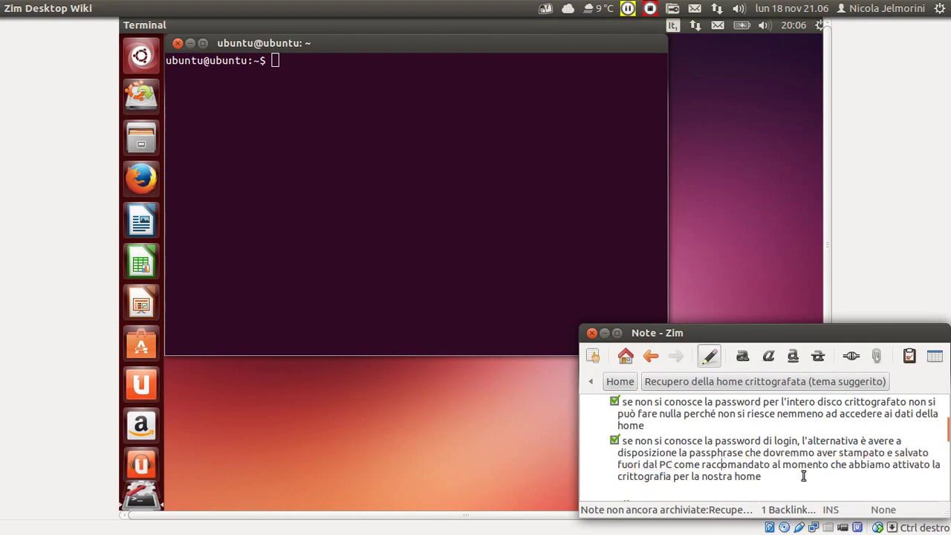
{"action": "left_click_drag", "start_coordinate": [761, 477], "coordinate": [622, 443]}
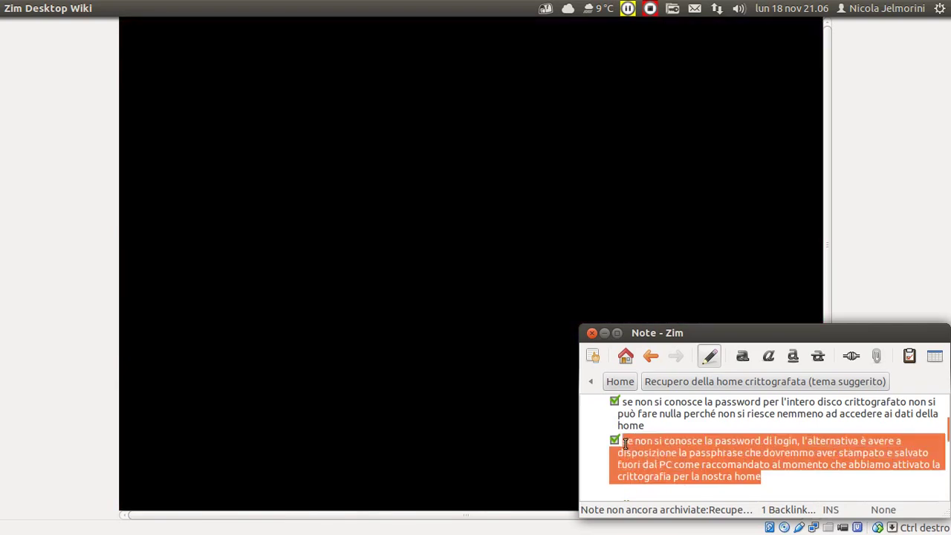
{"action": "left_click", "coordinate": [688, 453]}
{"action": "double_click", "coordinate": [708, 453]}
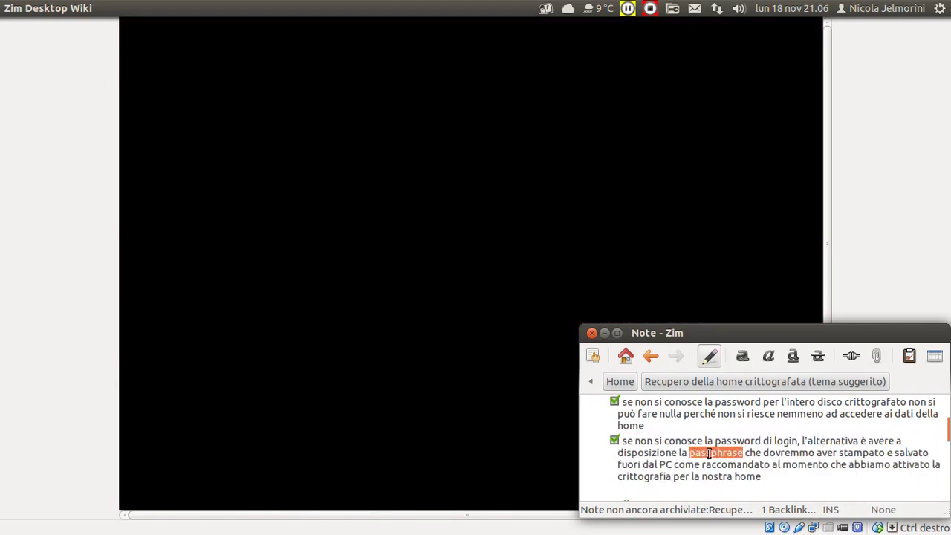
{"action": "left_click_drag", "start_coordinate": [800, 442], "coordinate": [712, 440]}
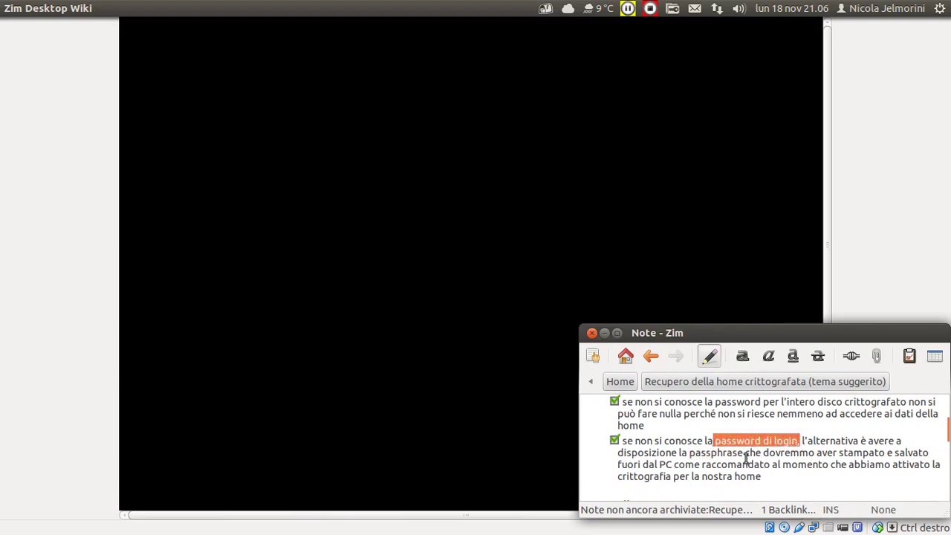
{"action": "left_click", "coordinate": [745, 455]}
{"action": "scroll", "coordinate": [745, 458], "scroll_direction": "up", "scroll_amount": 1}
{"action": "scroll", "coordinate": [745, 458], "scroll_direction": "up", "scroll_amount": 1}
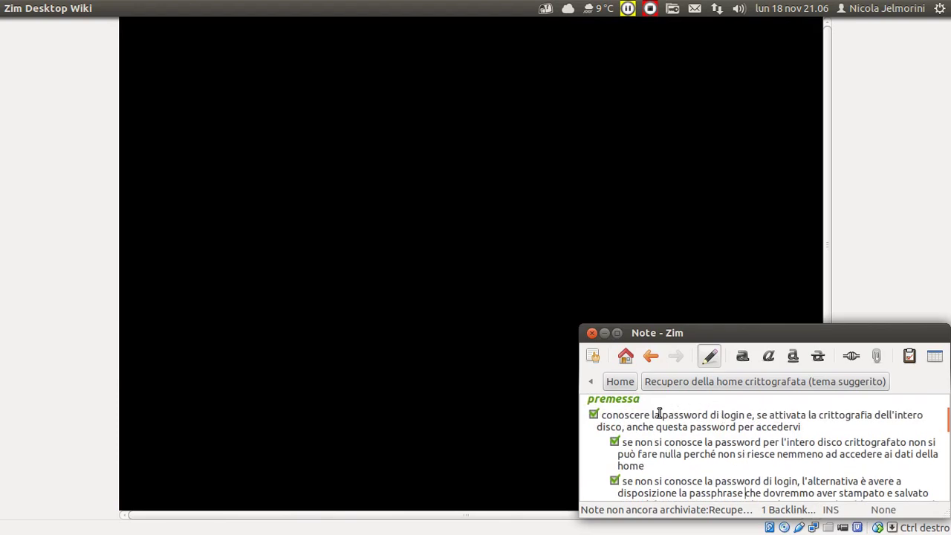
{"action": "left_click_drag", "start_coordinate": [661, 413], "coordinate": [746, 416]}
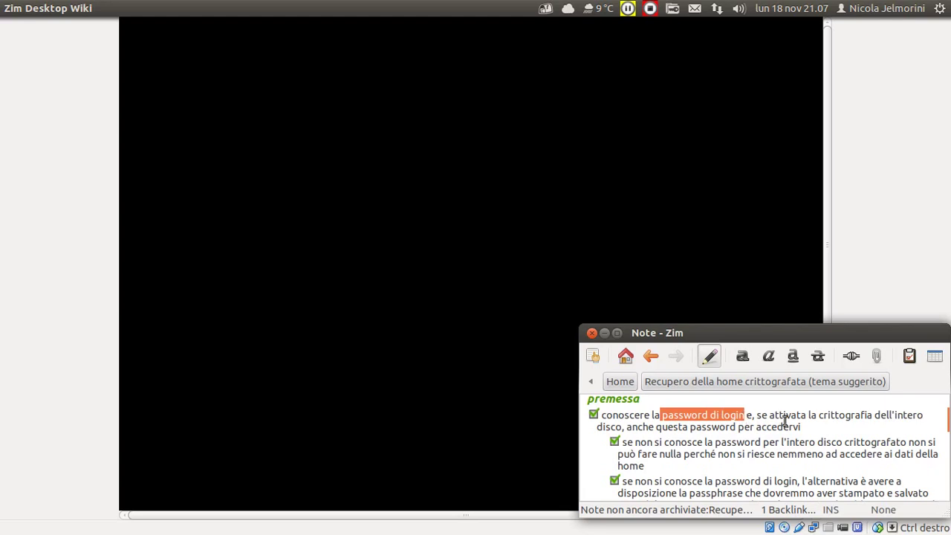
{"action": "left_click", "coordinate": [835, 413]}
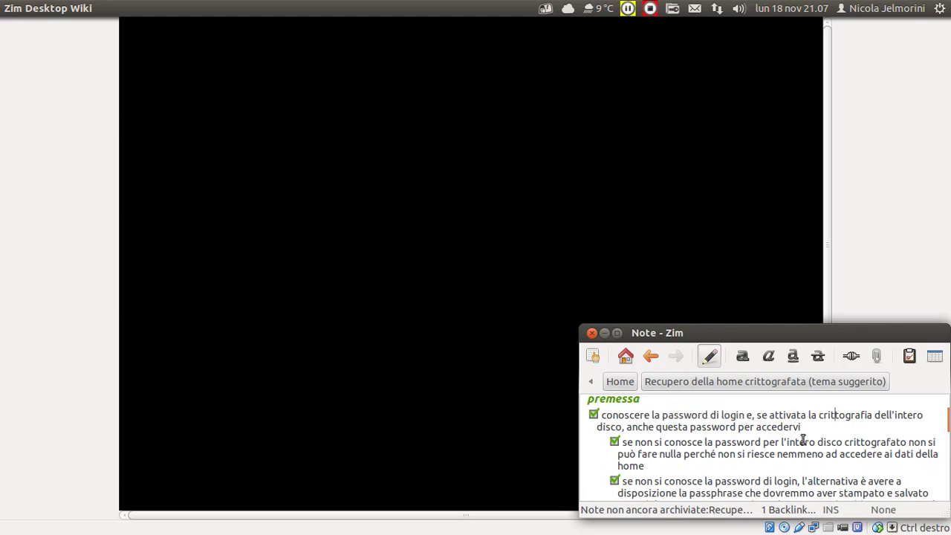
{"action": "scroll", "coordinate": [802, 439], "scroll_direction": "down", "scroll_amount": 2}
{"action": "scroll", "coordinate": [745, 439], "scroll_direction": "up", "scroll_amount": 2}
{"action": "scroll", "coordinate": [745, 439], "scroll_direction": "down", "scroll_amount": 1}
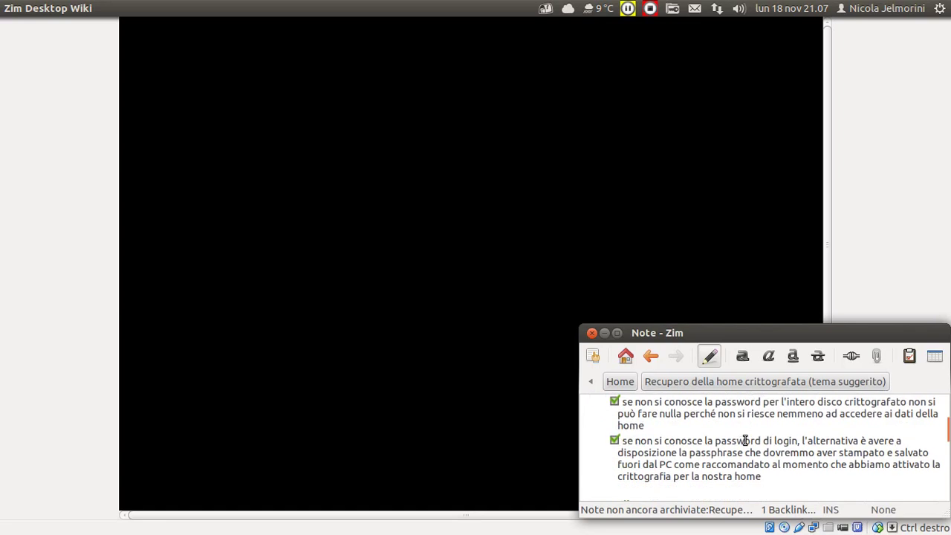
{"action": "left_click_drag", "start_coordinate": [799, 441], "coordinate": [700, 440]}
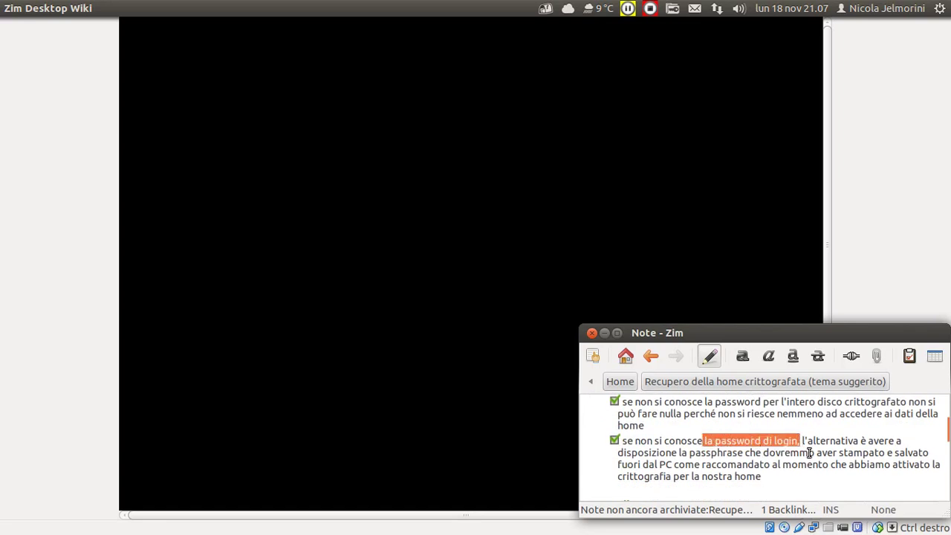
Raise the VirtualBox Manager and move it left to show Ubuntu 12.10 64bit's details.
{"action": "double_click", "coordinate": [713, 452]}
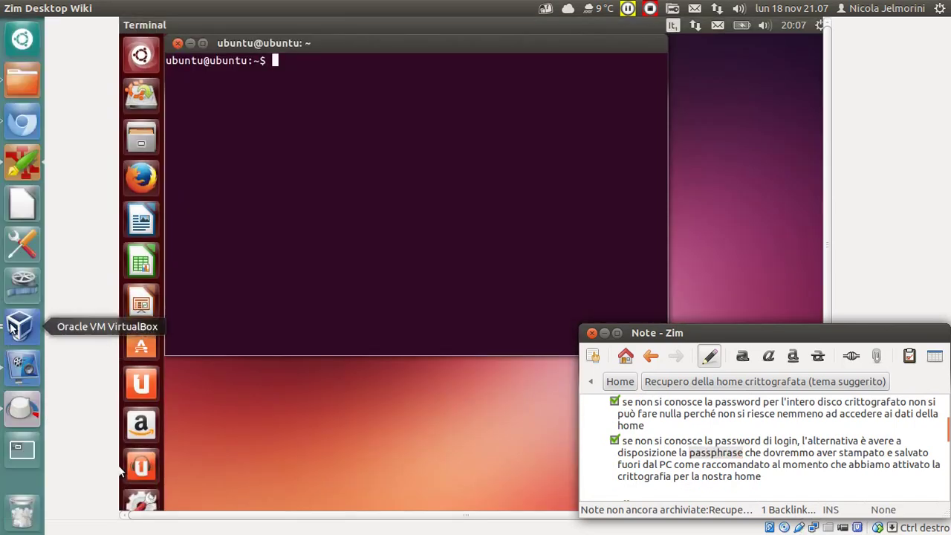
{"action": "left_click", "coordinate": [13, 327]}
{"action": "left_click", "coordinate": [13, 328]}
{"action": "left_click", "coordinate": [605, 276]}
{"action": "left_click_drag", "start_coordinate": [708, 23], "coordinate": [325, 48]}
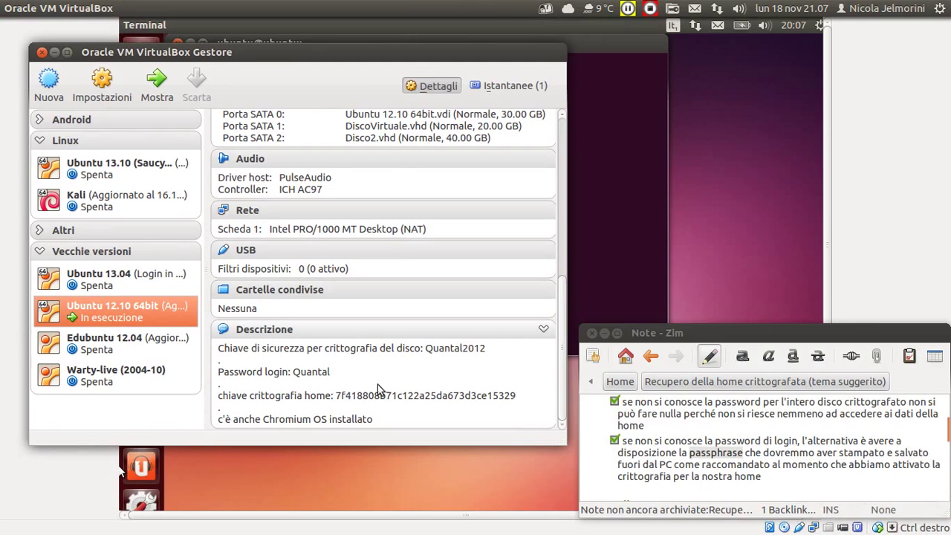
{"action": "left_click_drag", "start_coordinate": [300, 52], "coordinate": [675, 26]}
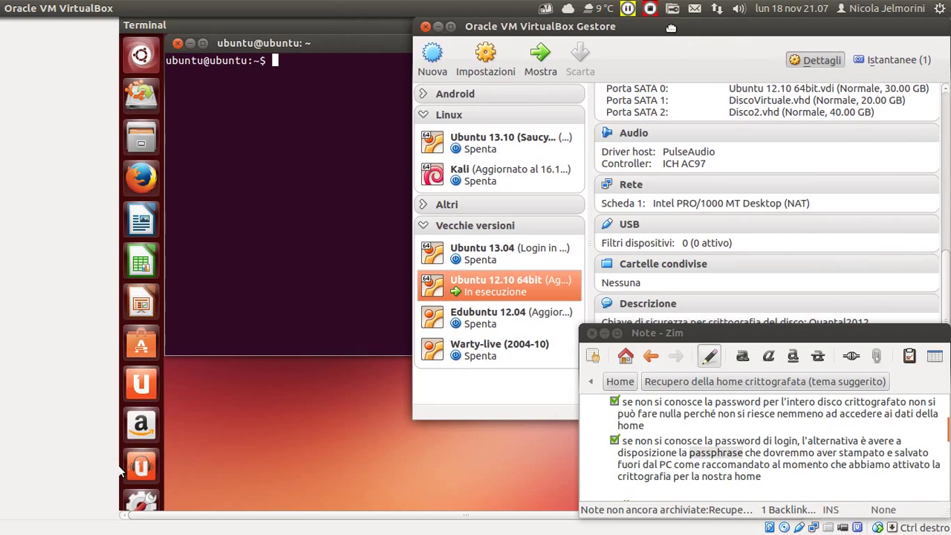
{"action": "left_click", "coordinate": [744, 442]}
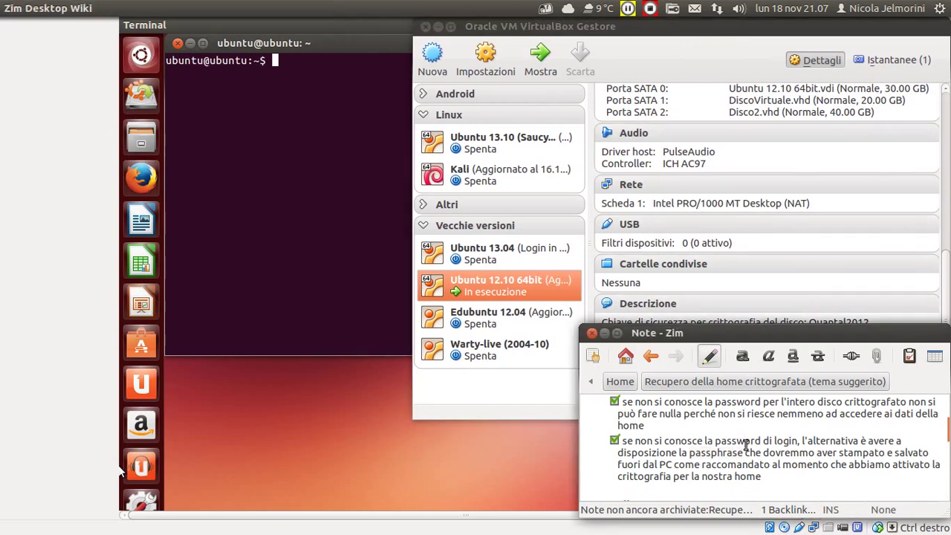
{"action": "scroll", "coordinate": [745, 445], "scroll_direction": "up", "scroll_amount": 3}
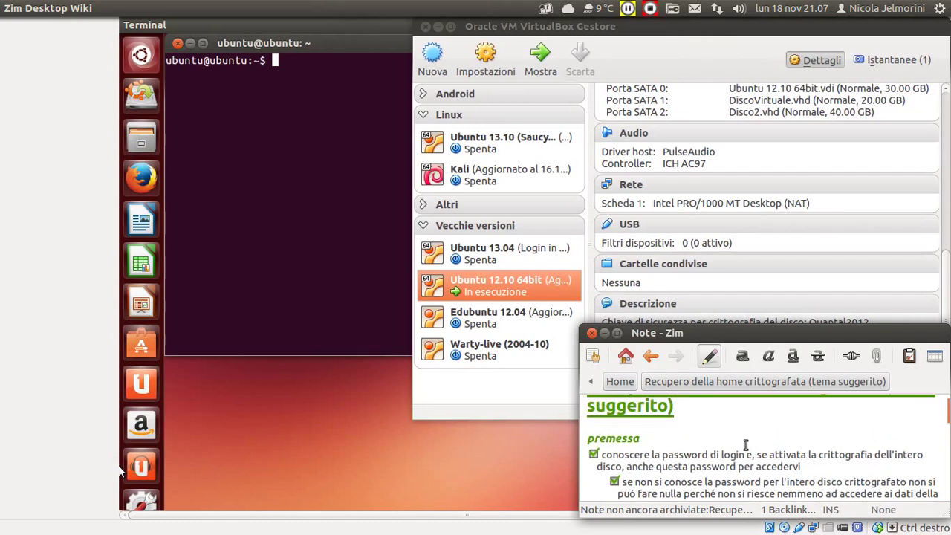
{"action": "scroll", "coordinate": [745, 444], "scroll_direction": "down", "scroll_amount": 1}
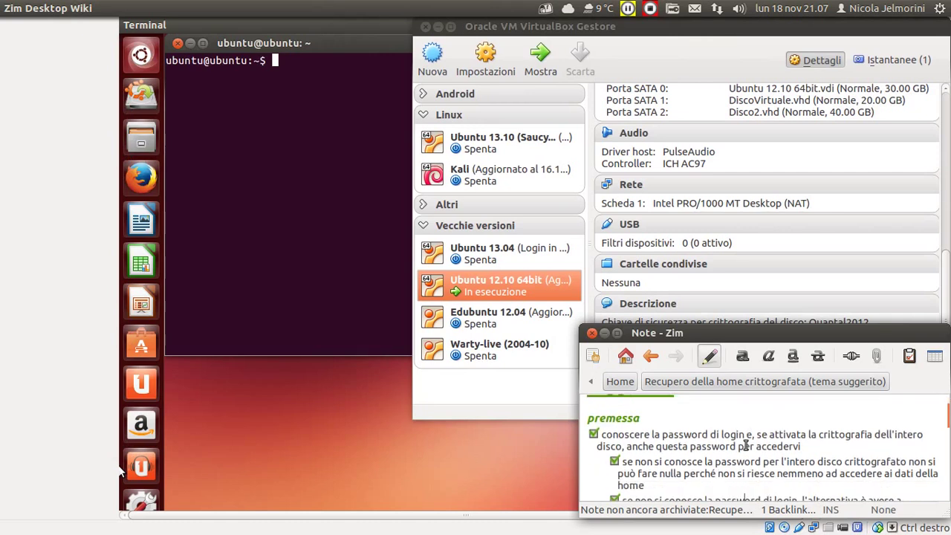
{"action": "scroll", "coordinate": [755, 439], "scroll_direction": "down", "scroll_amount": 2}
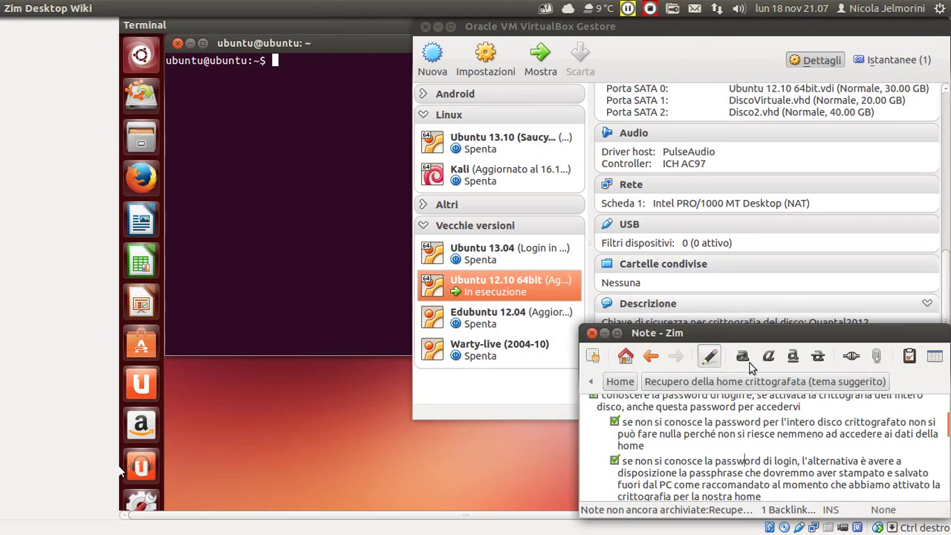
{"action": "double_click", "coordinate": [728, 474]}
{"action": "left_click", "coordinate": [727, 473]}
{"action": "scroll", "coordinate": [728, 473], "scroll_direction": "up", "scroll_amount": 2}
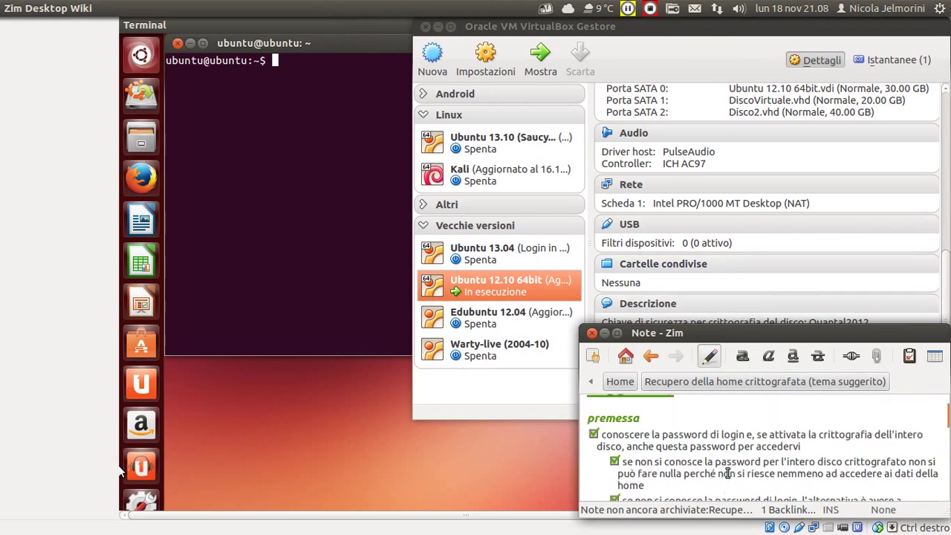
{"action": "scroll", "coordinate": [728, 473], "scroll_direction": "down", "scroll_amount": 2}
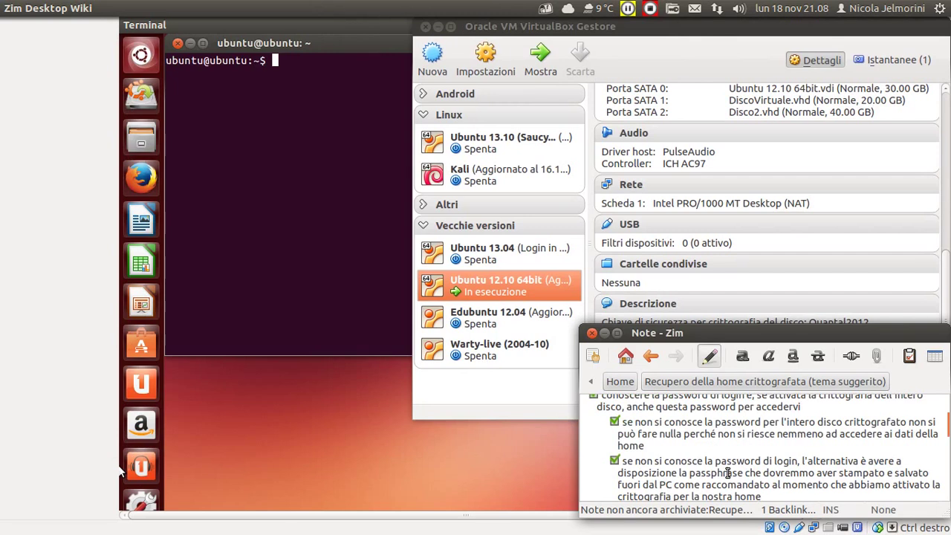
{"action": "scroll", "coordinate": [728, 473], "scroll_direction": "down", "scroll_amount": 3}
{"action": "scroll", "coordinate": [727, 473], "scroll_direction": "up", "scroll_amount": 2}
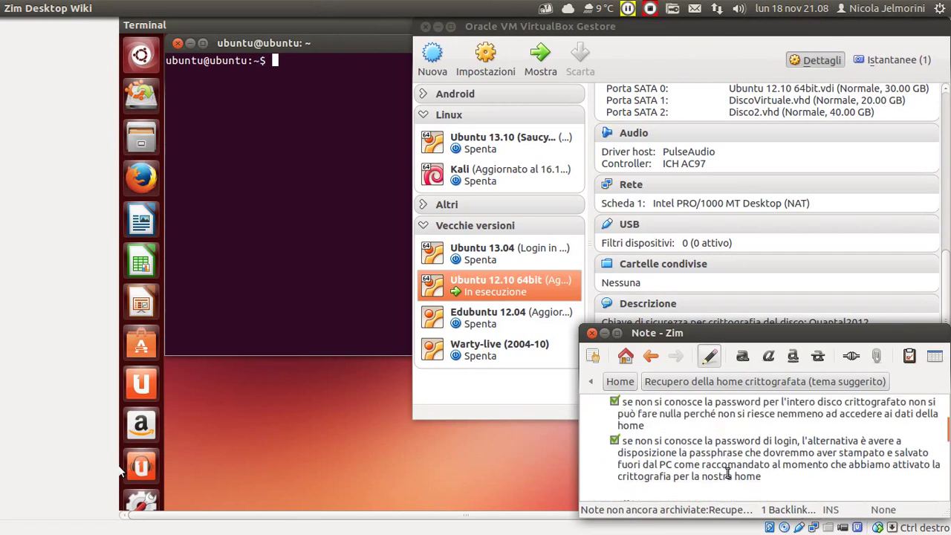
{"action": "scroll", "coordinate": [728, 473], "scroll_direction": "down", "scroll_amount": 2}
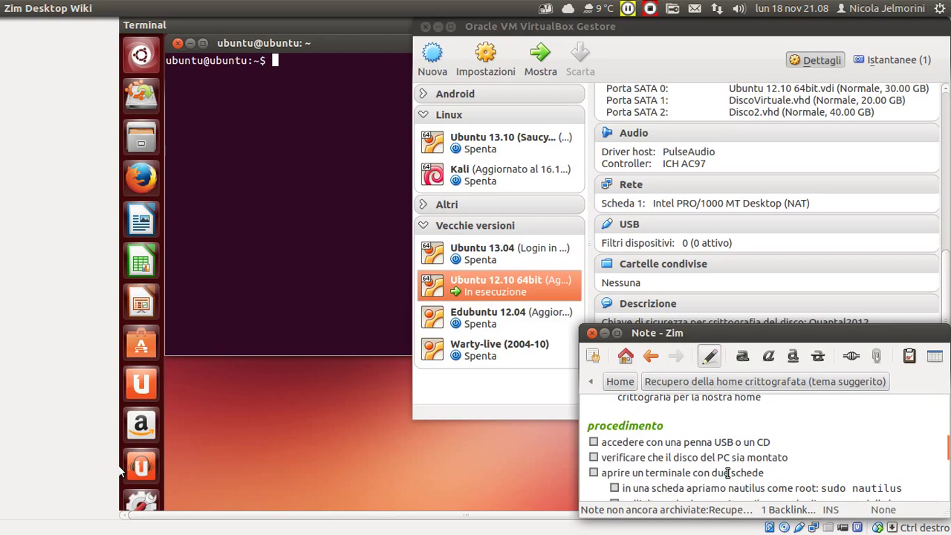
{"action": "scroll", "coordinate": [728, 473], "scroll_direction": "up", "scroll_amount": 4}
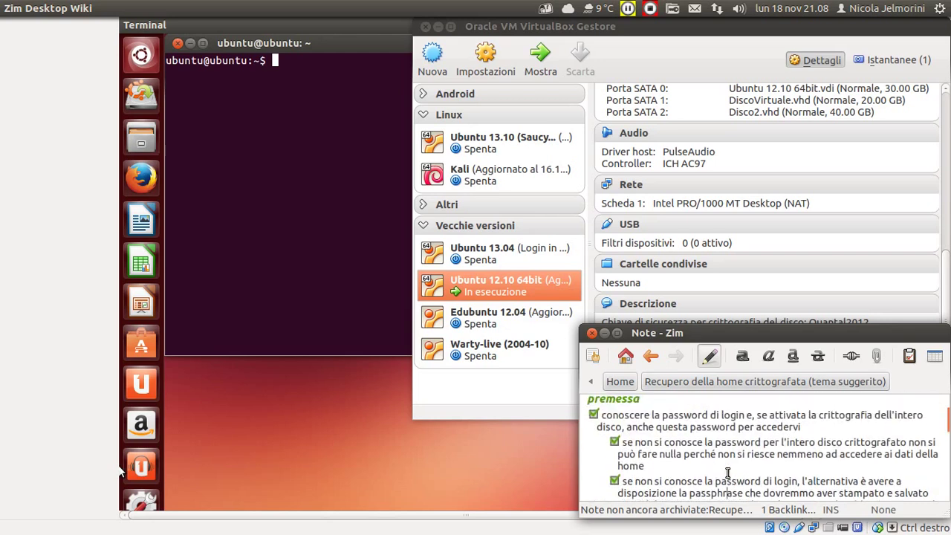
{"action": "left_click_drag", "start_coordinate": [661, 415], "coordinate": [721, 492]}
{"action": "left_click", "coordinate": [722, 491]}
{"action": "scroll", "coordinate": [724, 484], "scroll_direction": "down", "scroll_amount": 3}
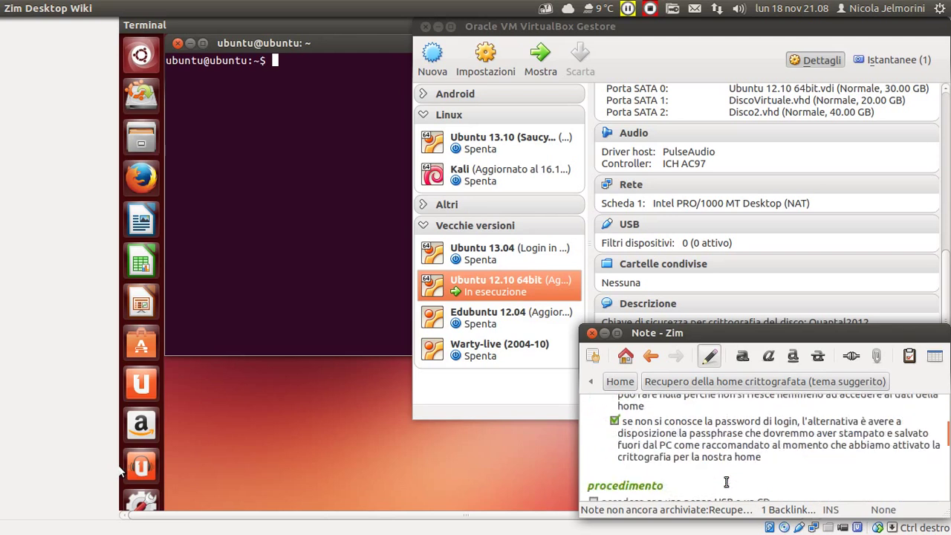
{"action": "scroll", "coordinate": [721, 475], "scroll_direction": "down", "scroll_amount": 1}
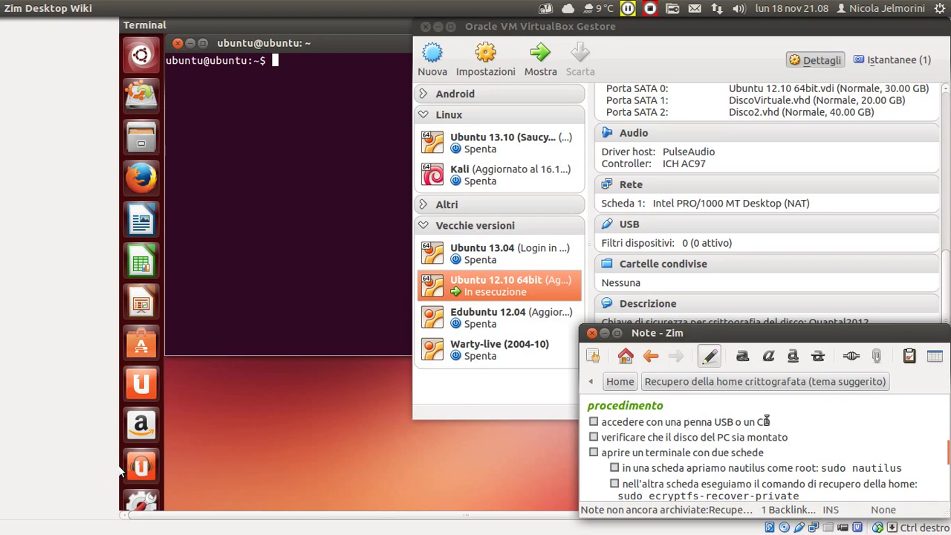
Select the USB stick or CD step, then raise the Manager showing the VM's storage disks.
{"action": "left_click_drag", "start_coordinate": [774, 421], "coordinate": [634, 422]}
{"action": "left_click", "coordinate": [599, 427], "text": "shift"}
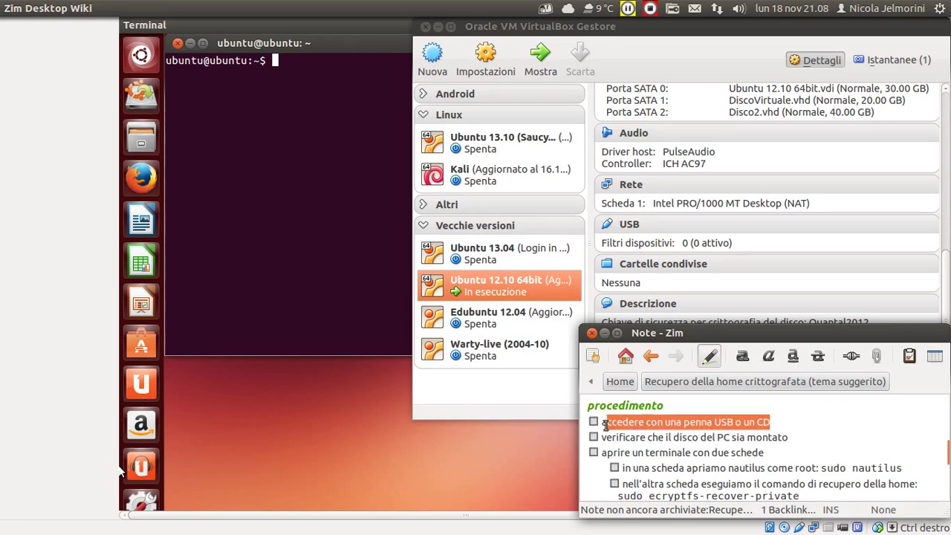
{"action": "left_click", "coordinate": [289, 440]}
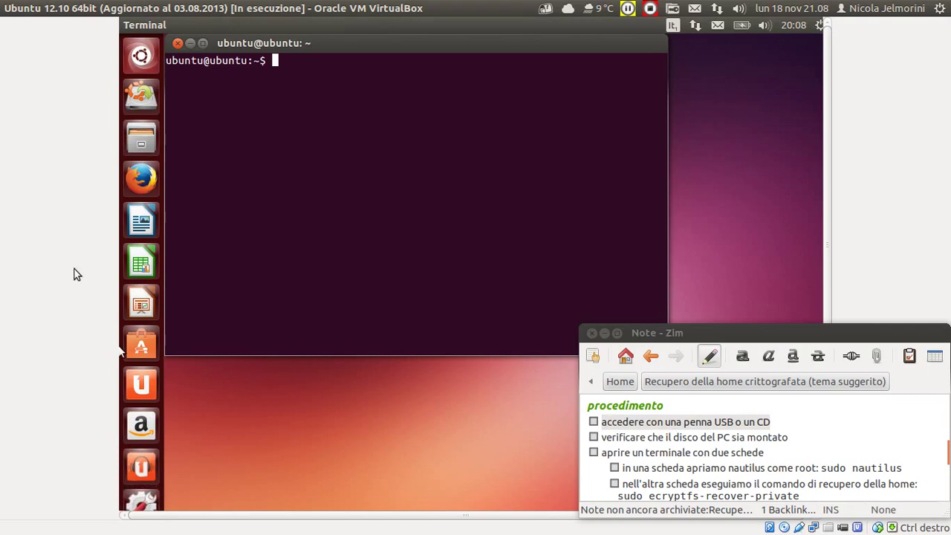
{"action": "left_click", "coordinate": [10, 332]}
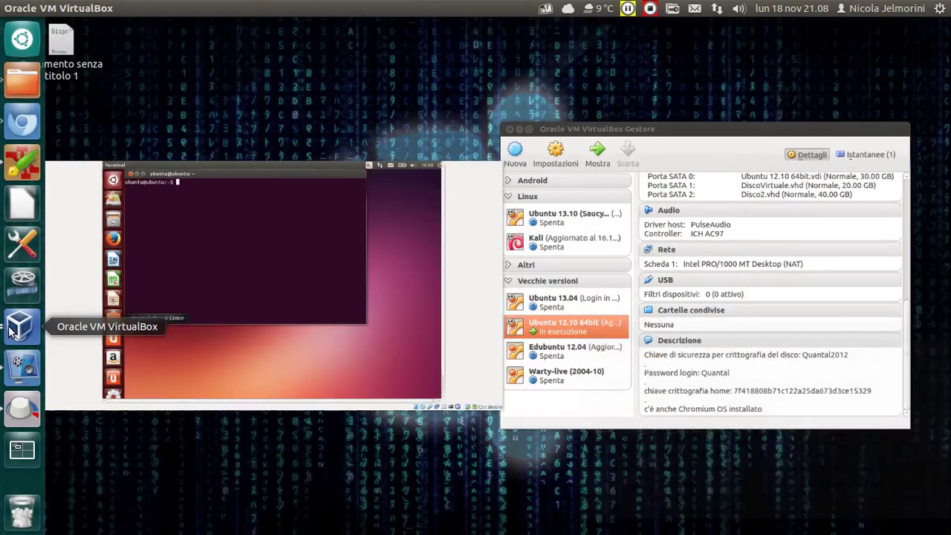
{"action": "left_click", "coordinate": [600, 227]}
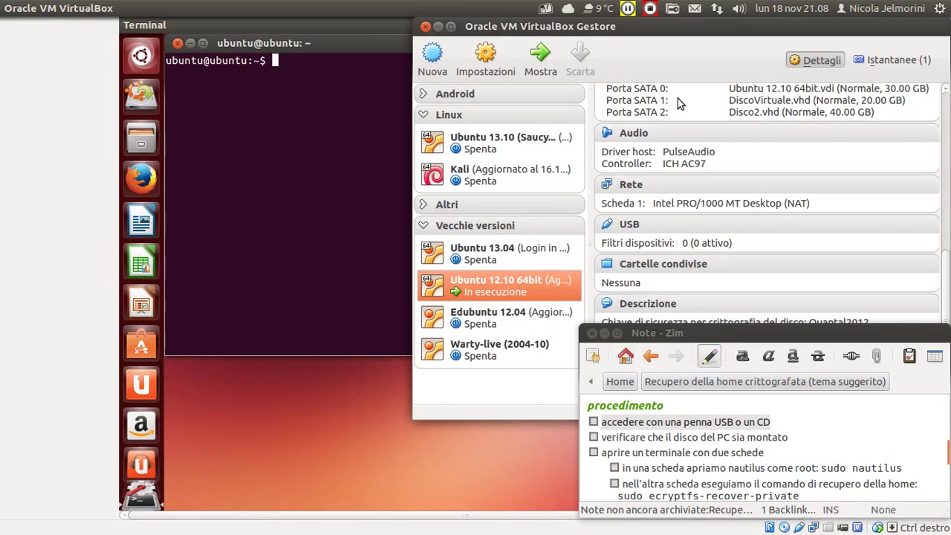
{"action": "scroll", "coordinate": [678, 98], "scroll_direction": "up", "scroll_amount": 3}
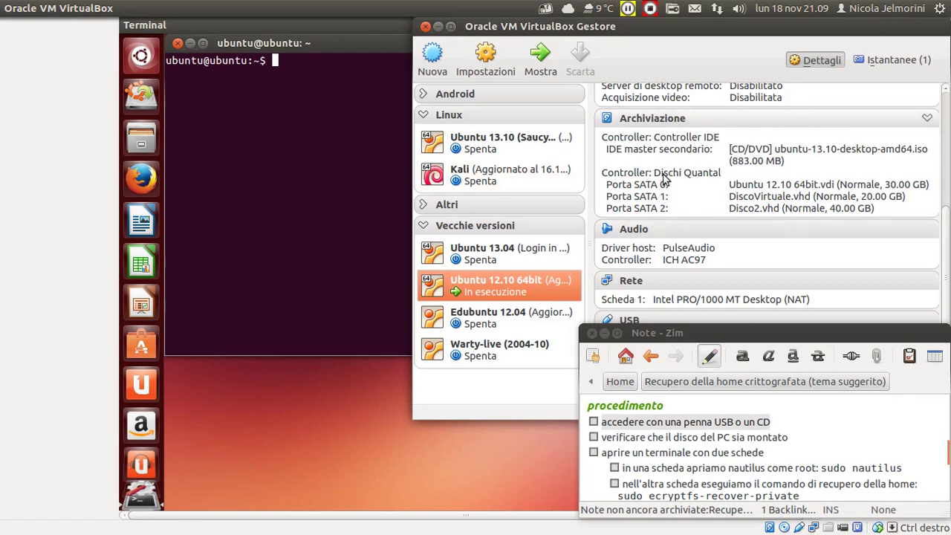
Bring the Ubuntu 12.10 VM screen in front, showing the 32 GB Encrypted drive.
{"action": "scroll", "coordinate": [665, 179], "scroll_direction": "down", "scroll_amount": 1}
{"action": "scroll", "coordinate": [664, 179], "scroll_direction": "up", "scroll_amount": 1}
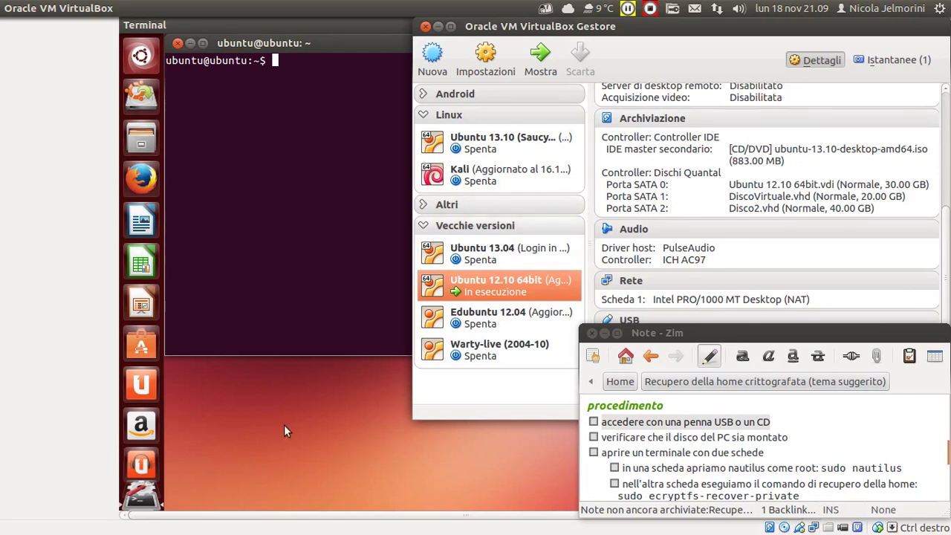
{"action": "mouse_move", "coordinate": [141, 504]}
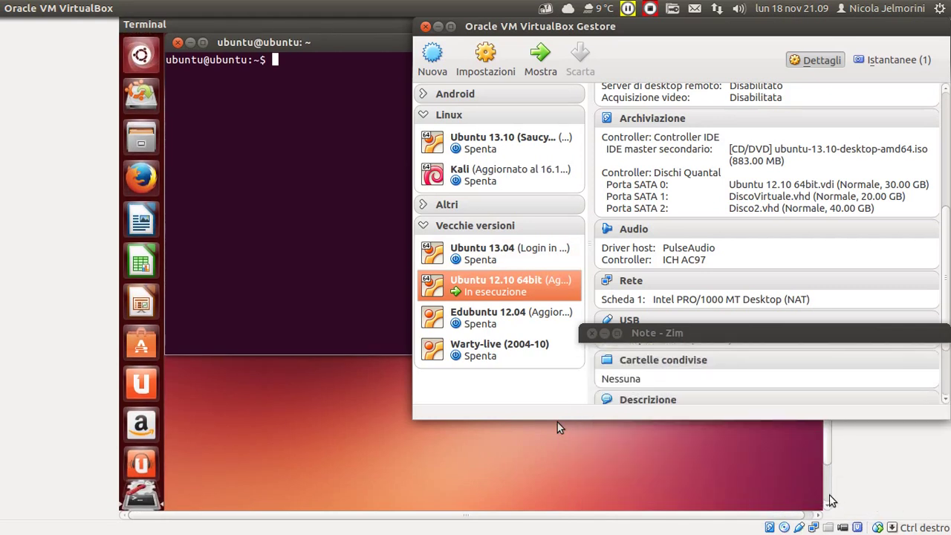
{"action": "left_click", "coordinate": [827, 498]}
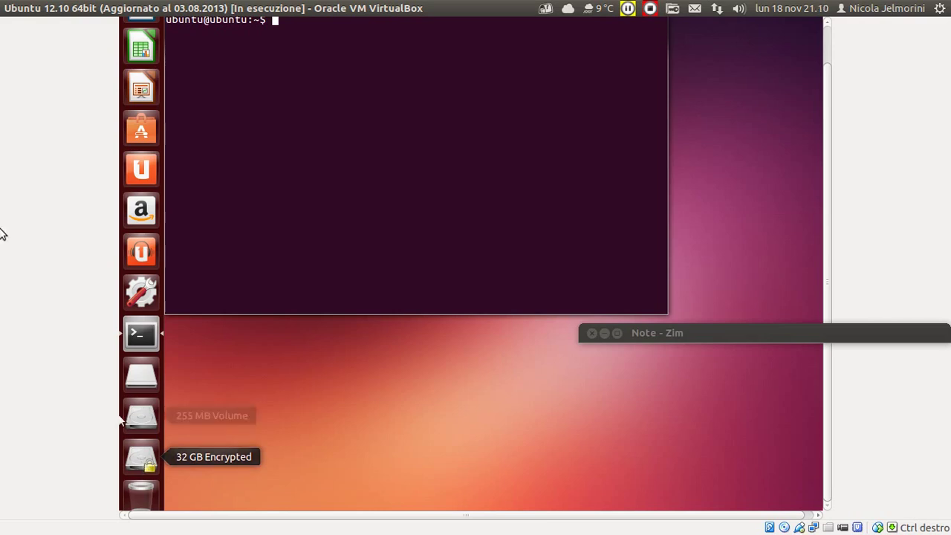
Unroll the Note - Zim window and raise the VirtualBox Manager over the VM.
{"action": "mouse_move", "coordinate": [3, 254]}
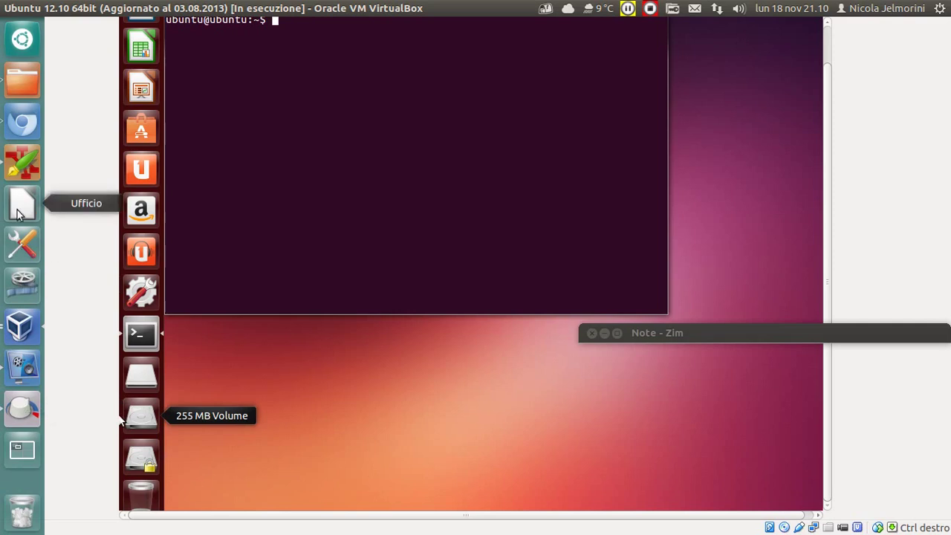
{"action": "double_click", "coordinate": [809, 335]}
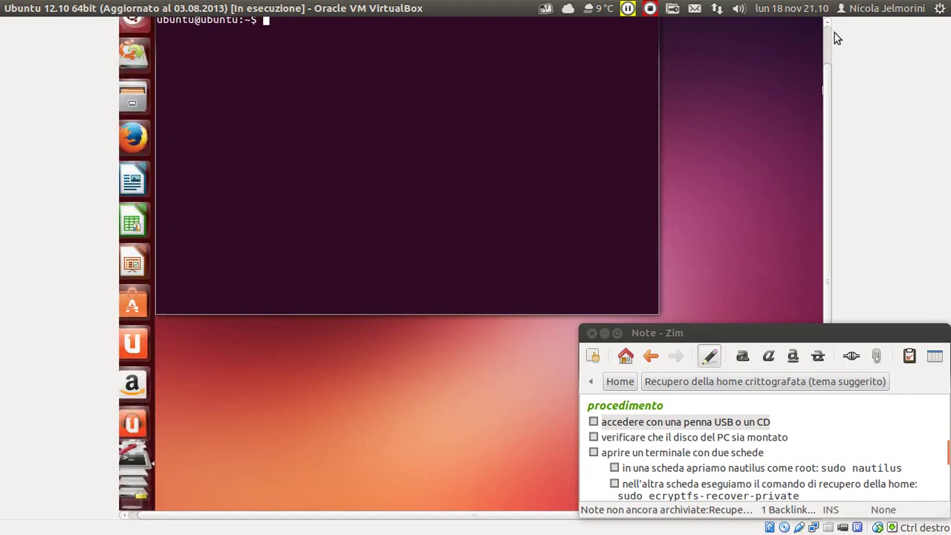
{"action": "left_click", "coordinate": [22, 325]}
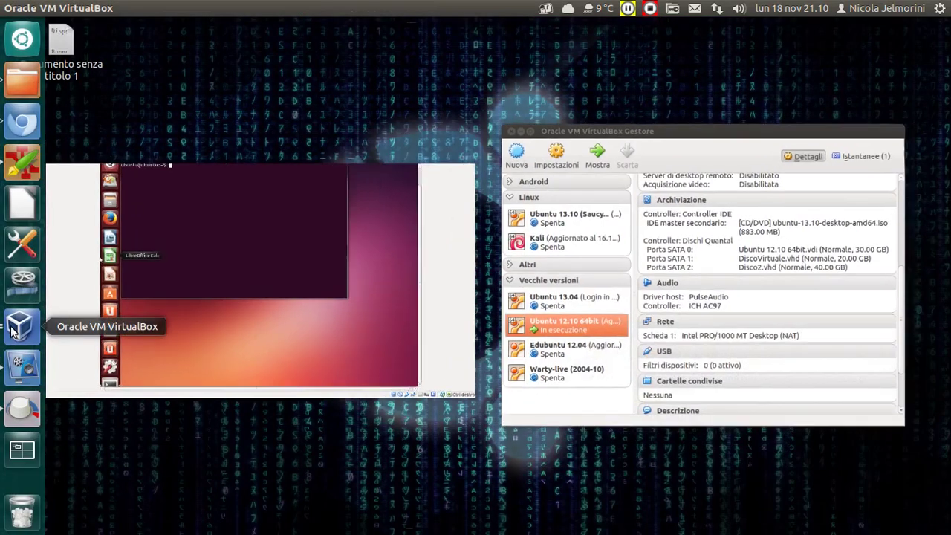
{"action": "left_click", "coordinate": [737, 238]}
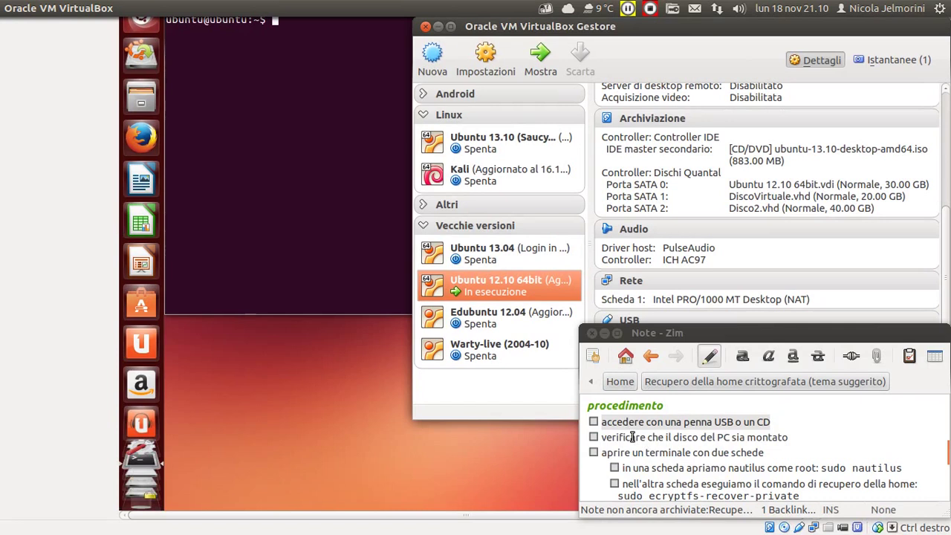
Tick off the first procedimento step about using a USB stick or CD.
{"action": "left_click", "coordinate": [639, 422]}
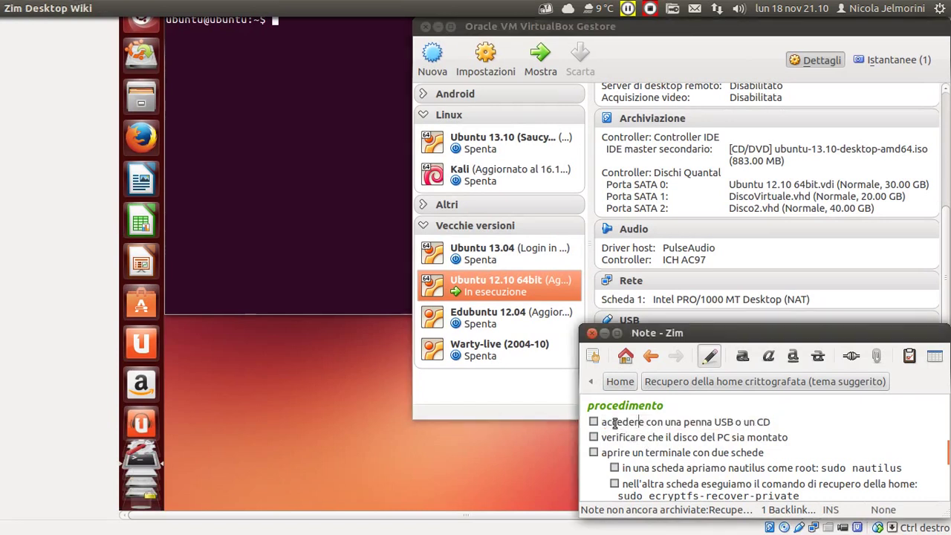
{"action": "left_click", "coordinate": [593, 422]}
{"action": "left_click_drag", "start_coordinate": [772, 422], "coordinate": [664, 422]}
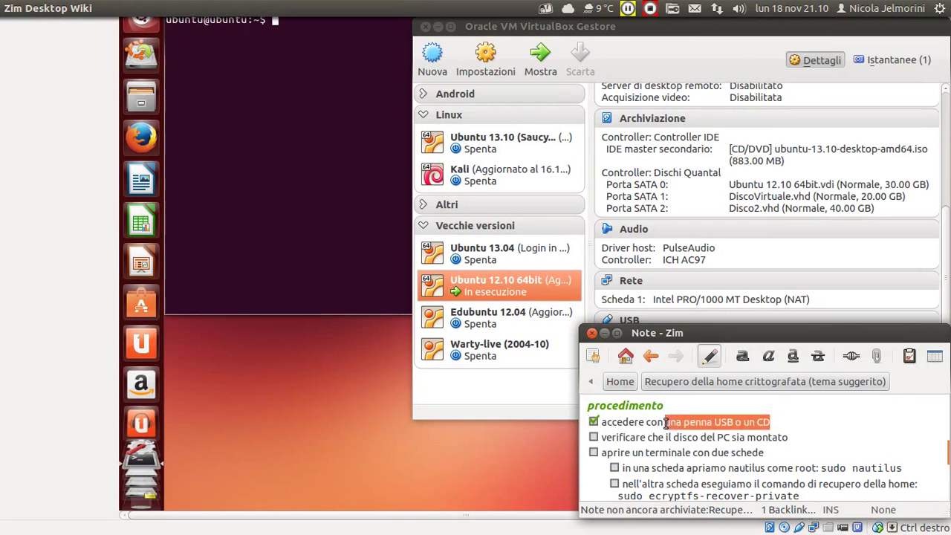
{"action": "key", "text": "Left"}
Return to the virtual machine and scroll its launcher down to the drive icons.
{"action": "left_click", "coordinate": [49, 201]}
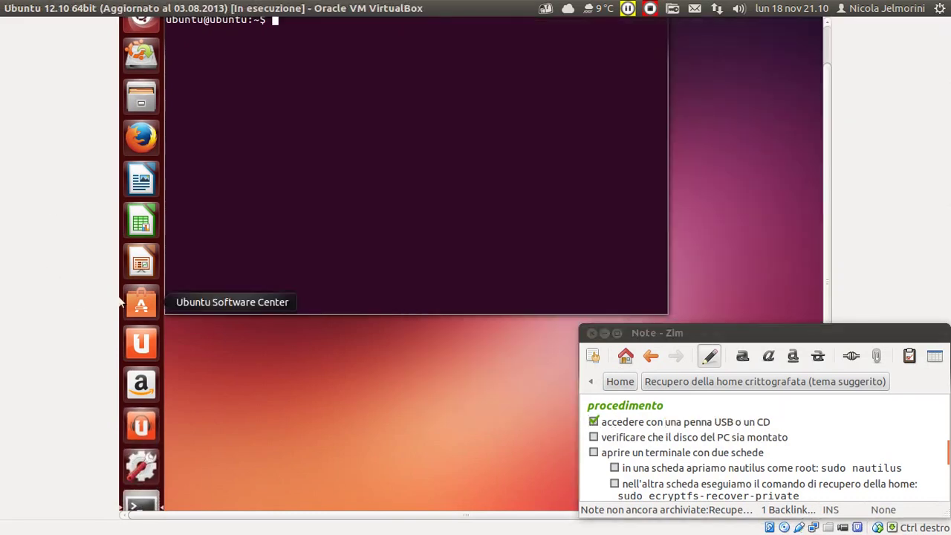
{"action": "left_click", "coordinate": [827, 32]}
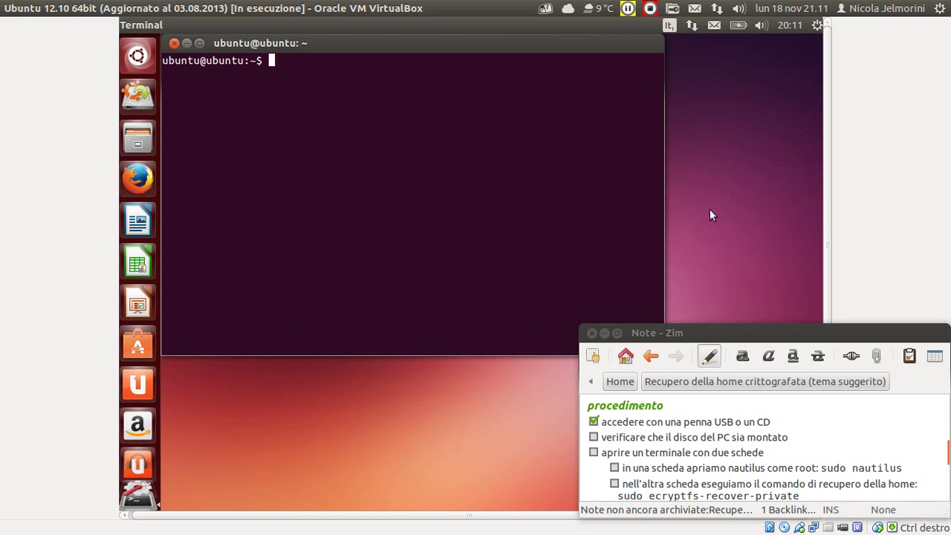
{"action": "scroll", "coordinate": [827, 148], "scroll_direction": "down", "scroll_amount": 1}
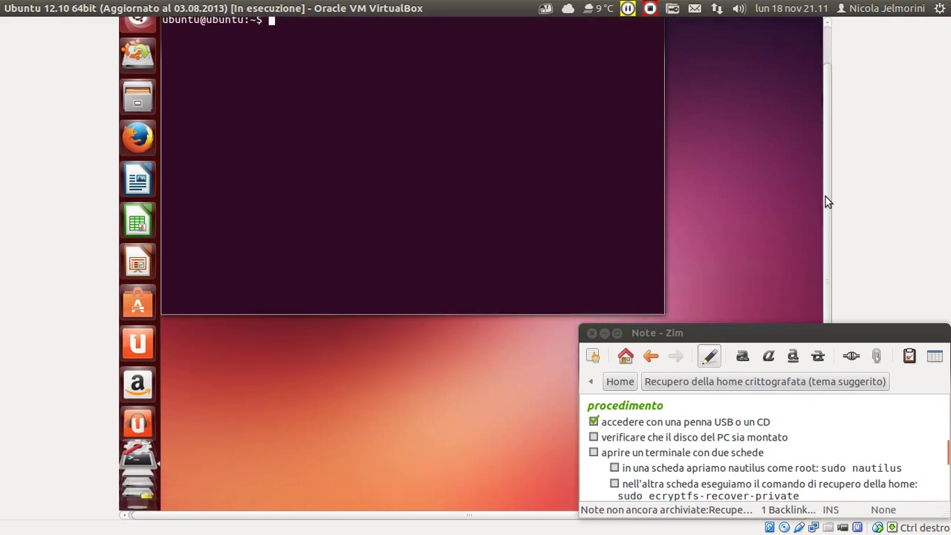
{"action": "scroll", "coordinate": [132, 514], "scroll_direction": "down", "scroll_amount": 3}
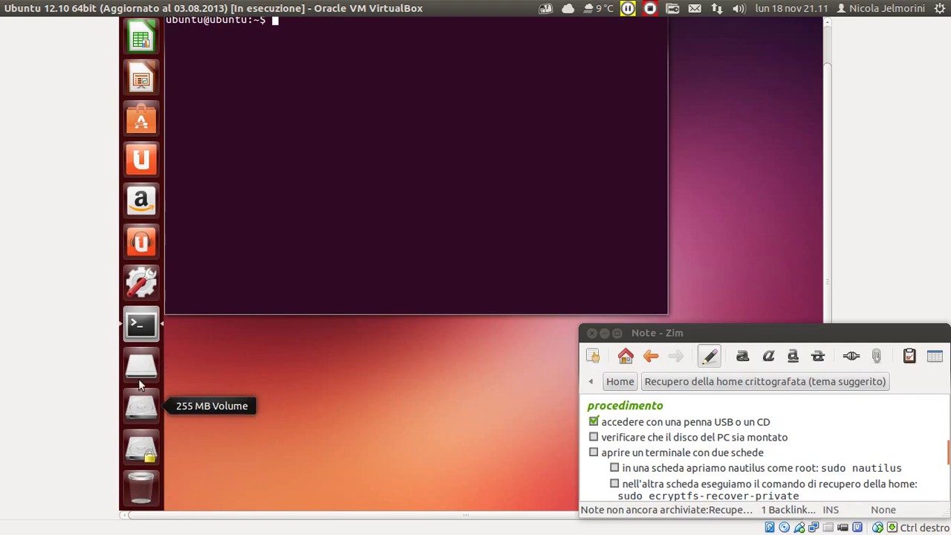
Open the 32 GB Encrypted drive's passphrase prompt and check the key in the Manager description.
{"action": "left_click", "coordinate": [138, 455]}
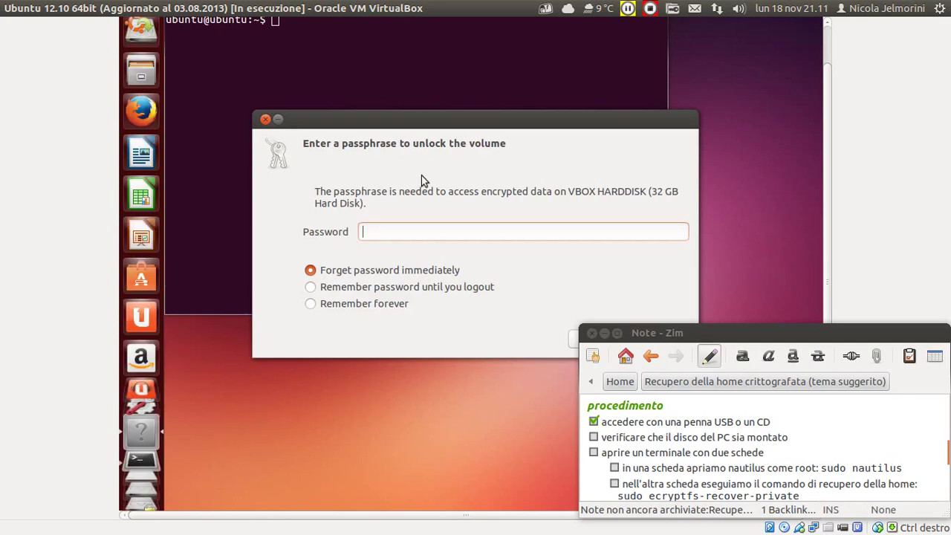
{"action": "left_click_drag", "start_coordinate": [466, 119], "coordinate": [415, 118]}
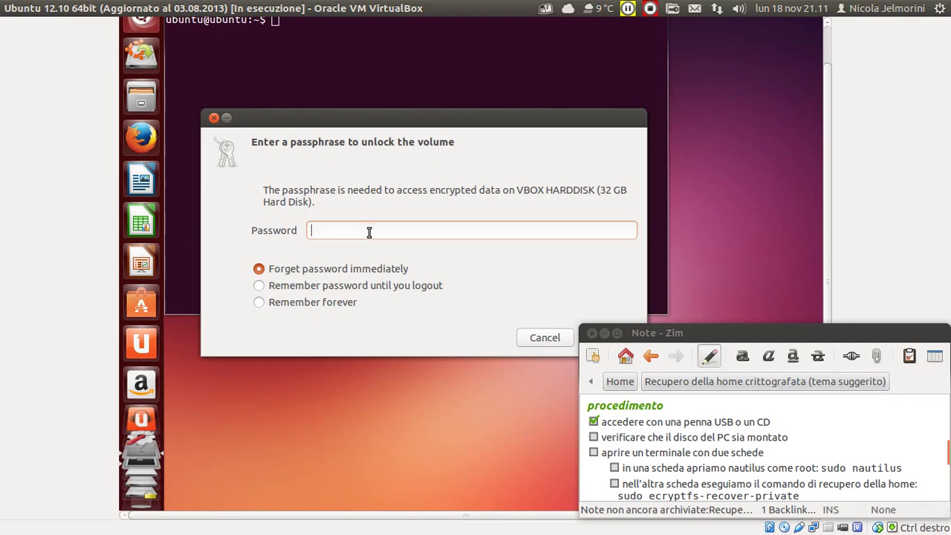
{"action": "mouse_move", "coordinate": [1, 272]}
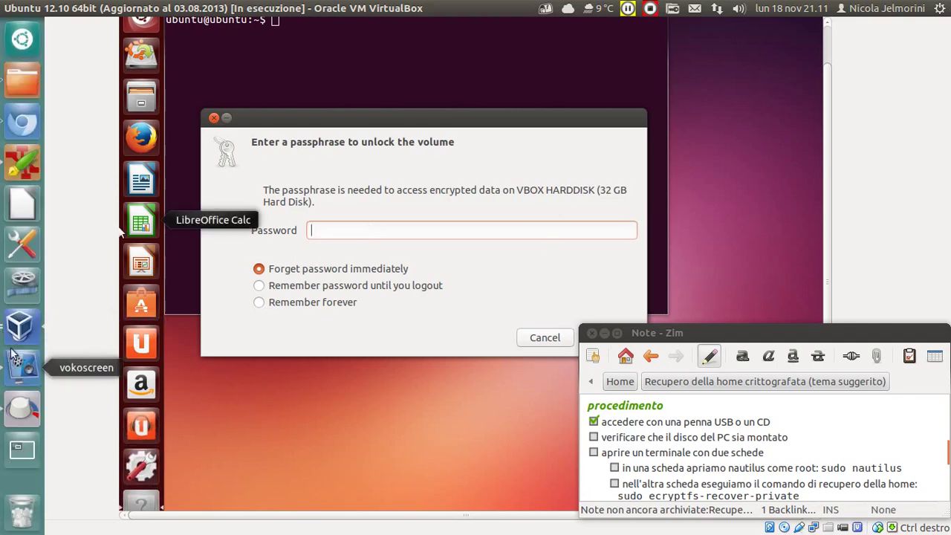
{"action": "left_click", "coordinate": [22, 324]}
{"action": "left_click", "coordinate": [673, 304]}
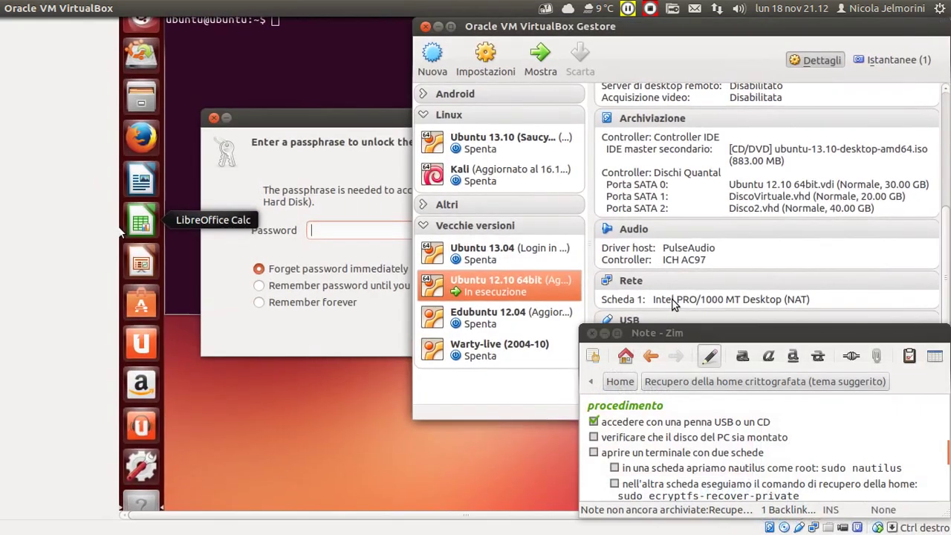
{"action": "scroll", "coordinate": [718, 278], "scroll_direction": "down", "scroll_amount": 3}
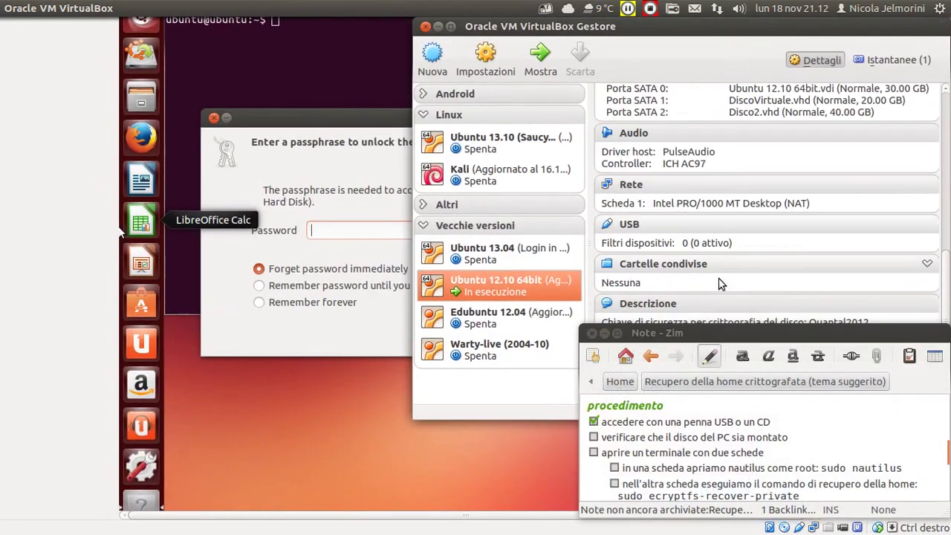
{"action": "double_click", "coordinate": [736, 331]}
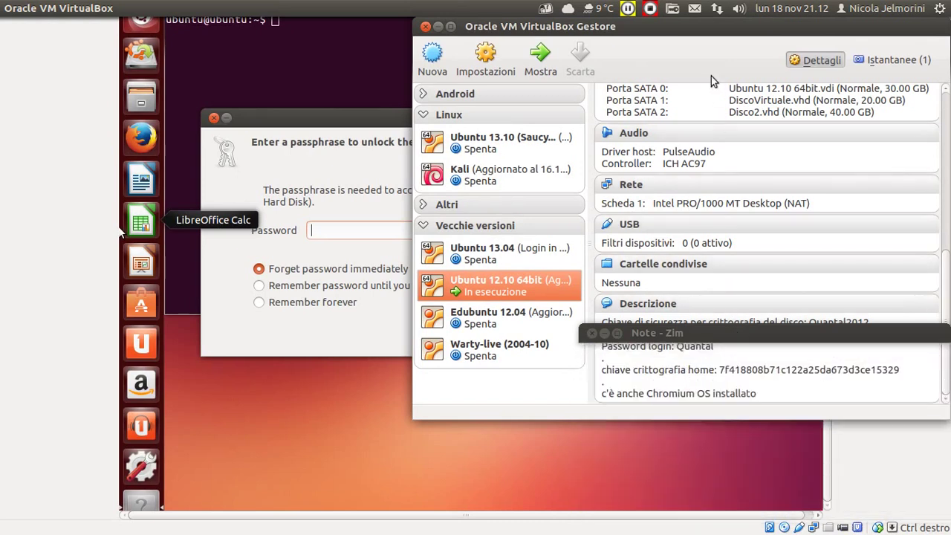
{"action": "left_click_drag", "start_coordinate": [711, 30], "coordinate": [711, 83]}
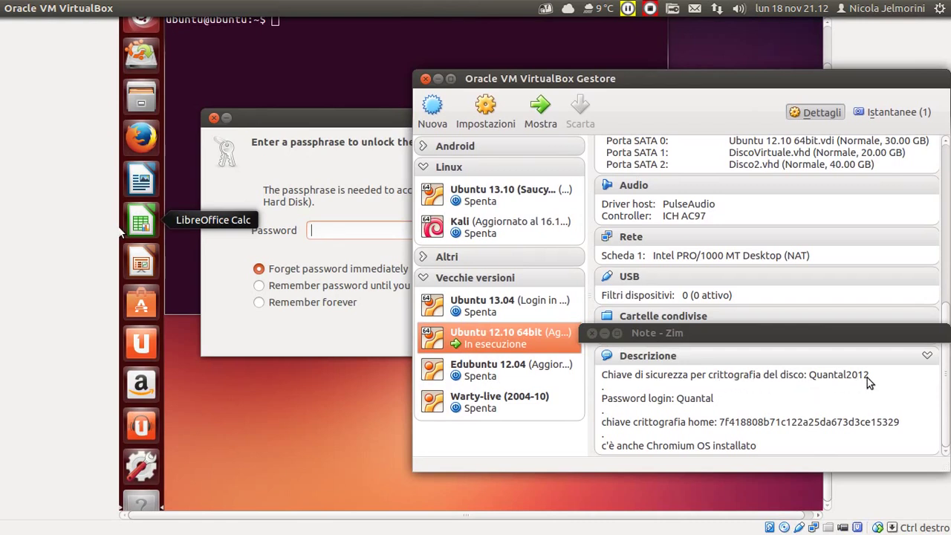
Enter the disk encryption passphrase and submit it with Connect.
{"action": "left_click", "coordinate": [350, 229]}
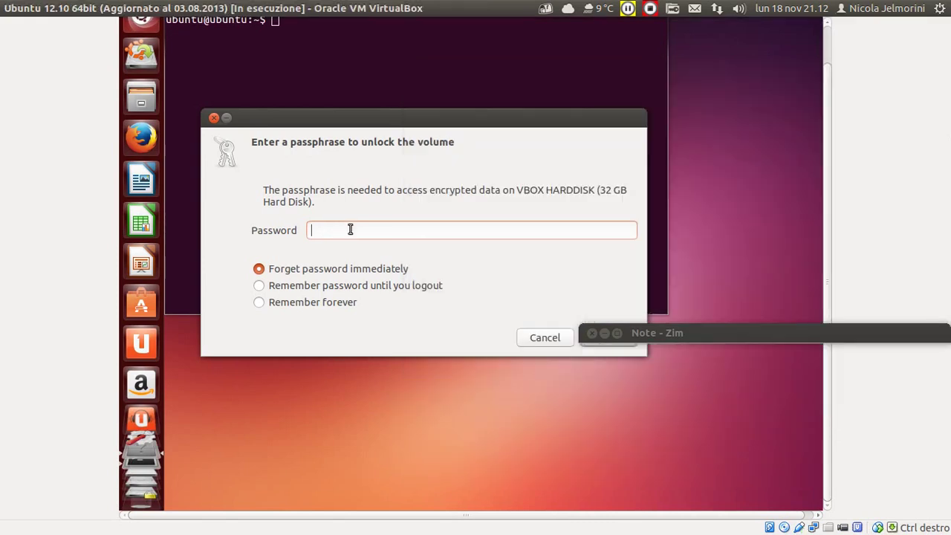
{"action": "type", "text": "****"}
{"action": "left_click_drag", "start_coordinate": [563, 117], "coordinate": [547, 87]}
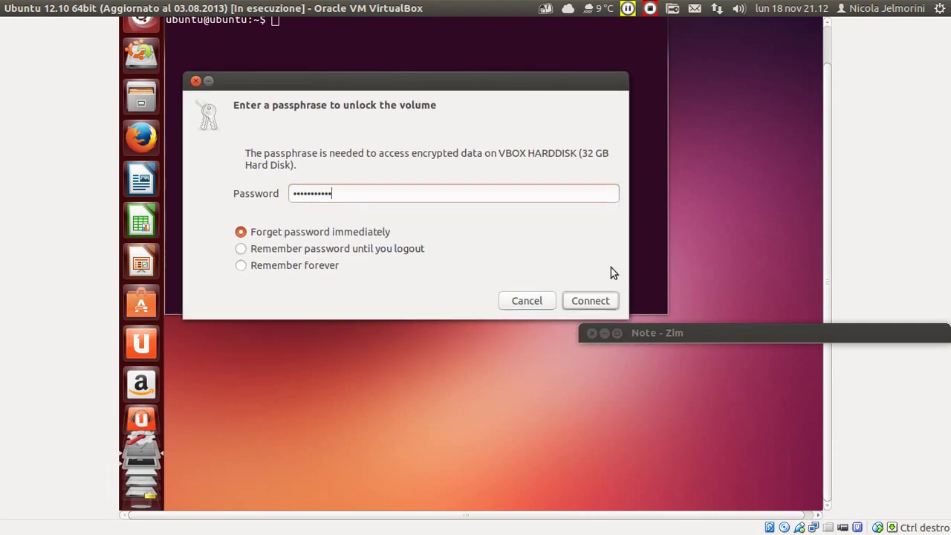
{"action": "left_click", "coordinate": [602, 301]}
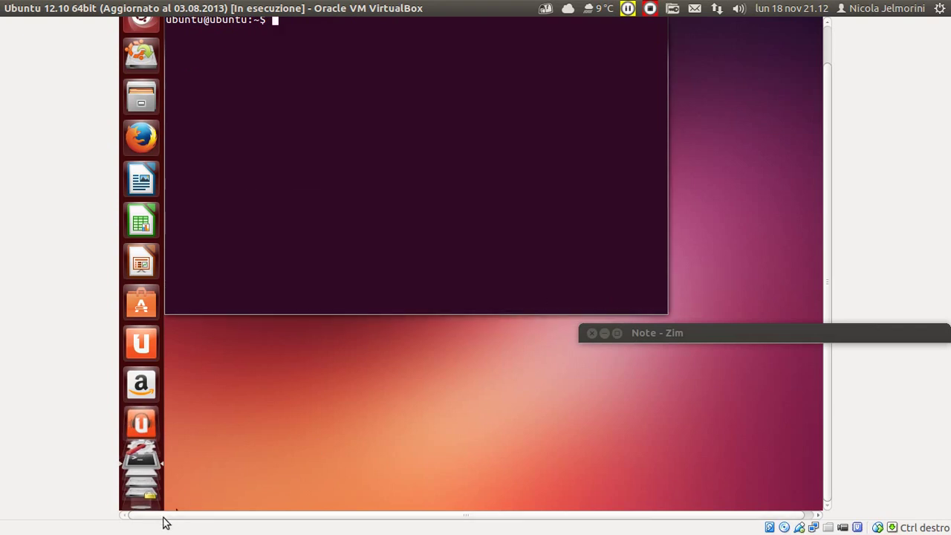
Open the unlocked 31 GB Volume in the file manager.
{"action": "scroll", "coordinate": [137, 462], "scroll_direction": "up", "scroll_amount": 3}
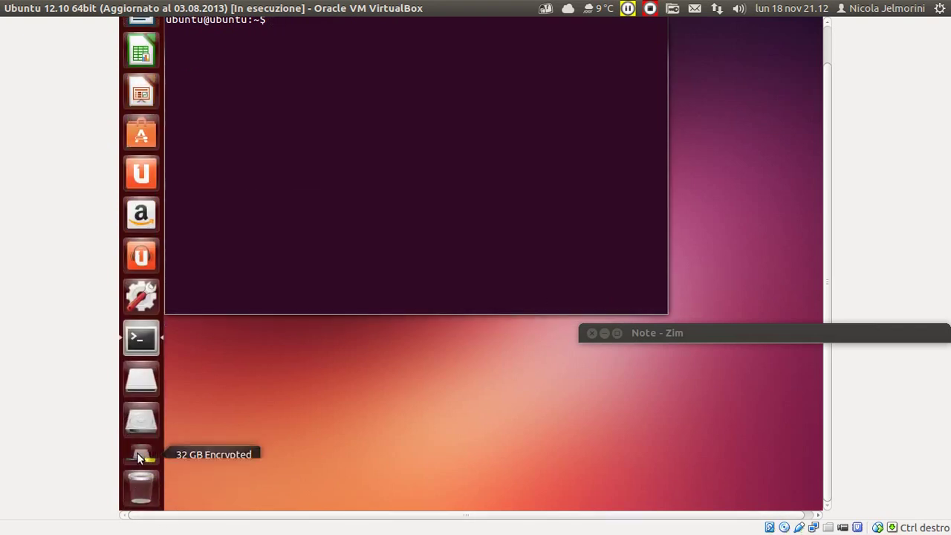
{"action": "scroll", "coordinate": [141, 497], "scroll_direction": "down", "scroll_amount": 3}
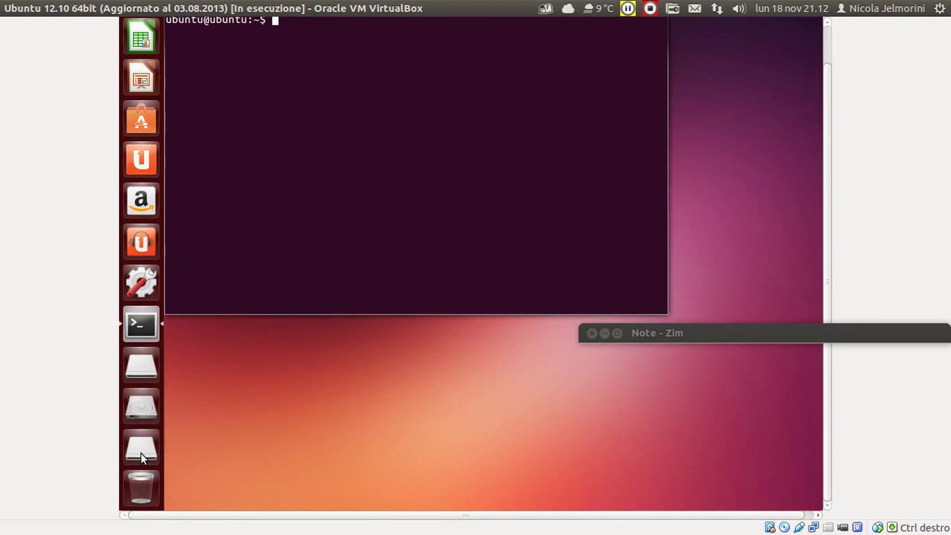
{"action": "left_click", "coordinate": [140, 452]}
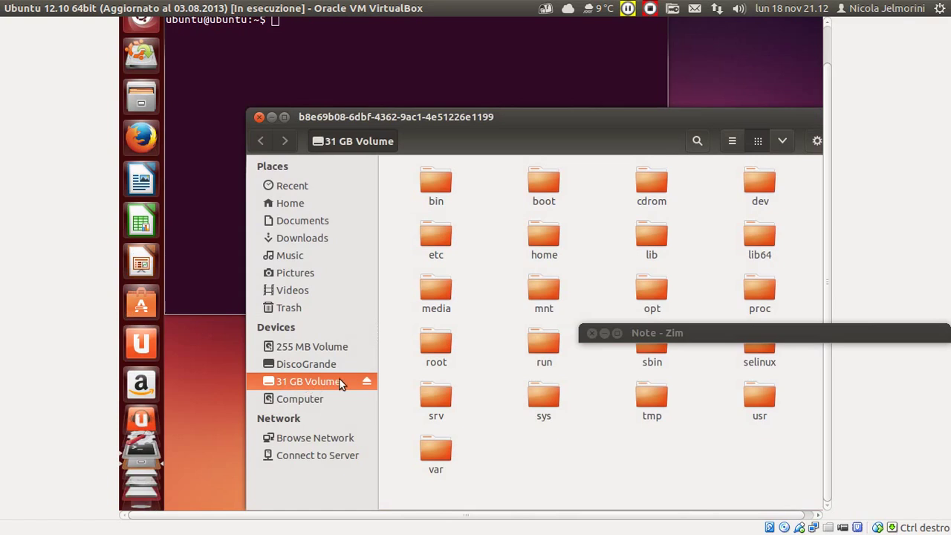
{"action": "left_click_drag", "start_coordinate": [529, 115], "coordinate": [489, 74]}
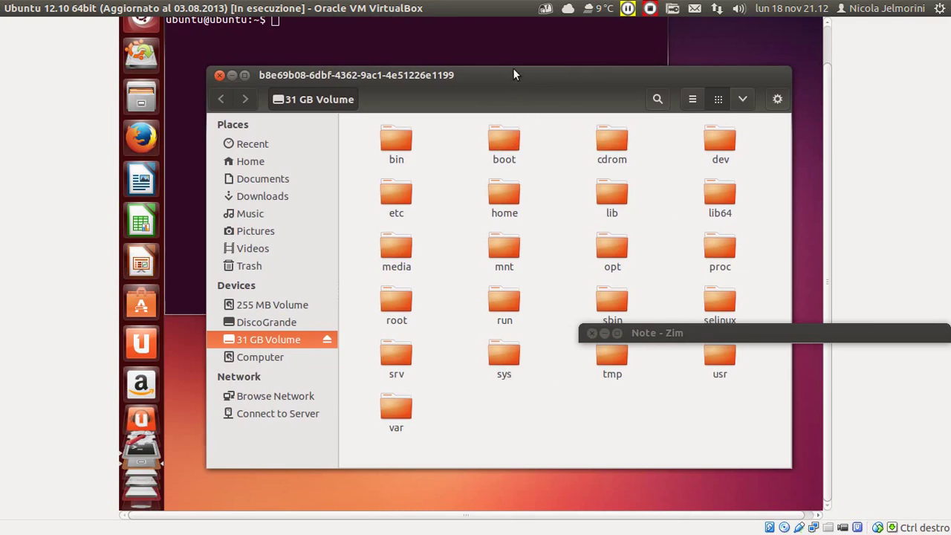
{"action": "left_click_drag", "start_coordinate": [513, 79], "coordinate": [484, 62]}
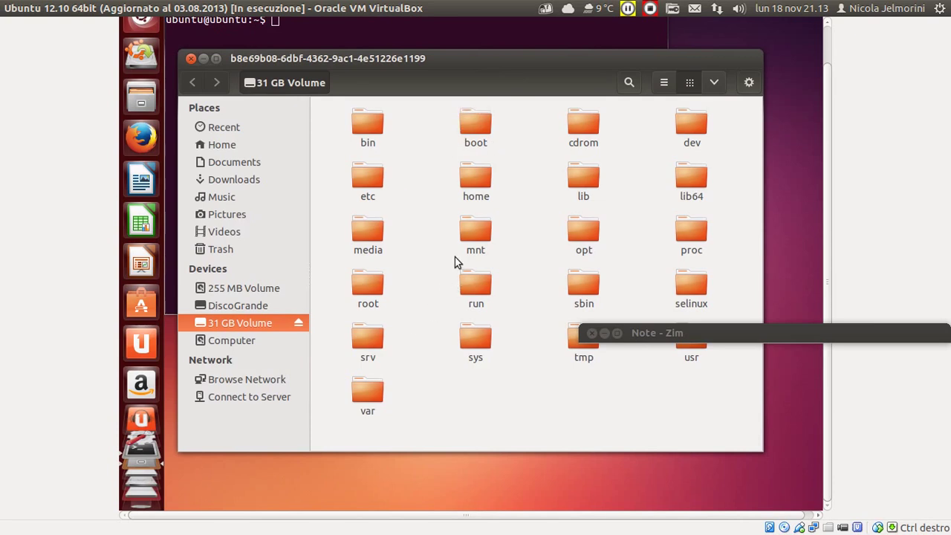
Open home, try the nicola folder, dismiss the permission error and return to home.
{"action": "double_click", "coordinate": [478, 177]}
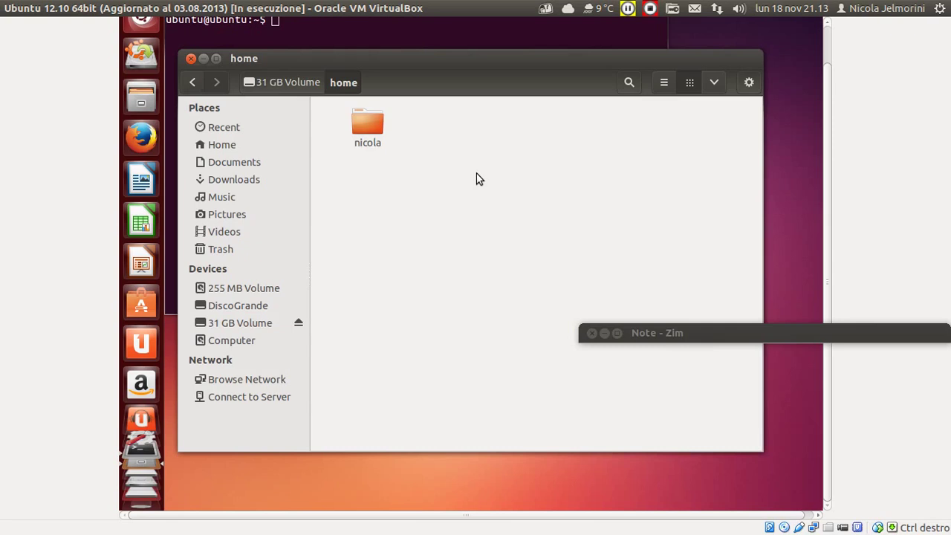
{"action": "double_click", "coordinate": [370, 125]}
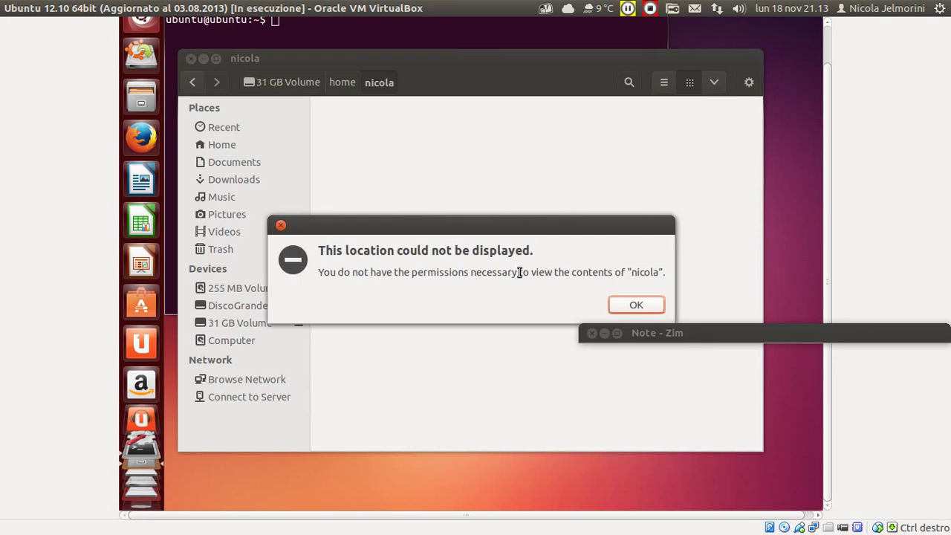
{"action": "left_click", "coordinate": [638, 304]}
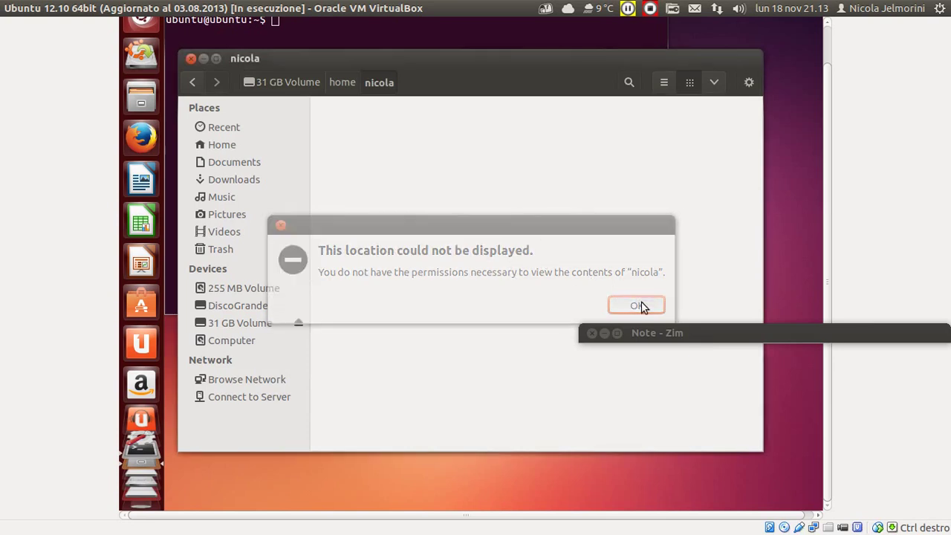
{"action": "left_click", "coordinate": [342, 80]}
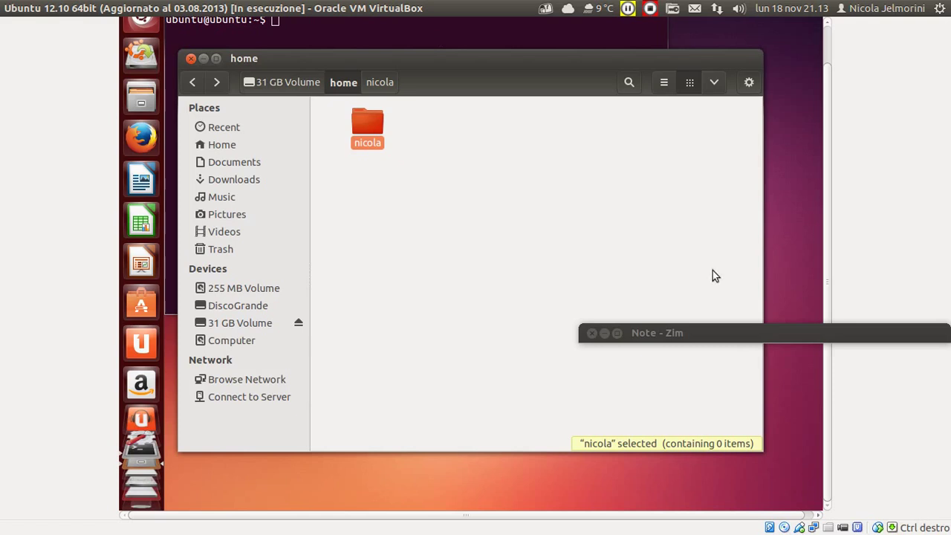
{"action": "left_click", "coordinate": [752, 336]}
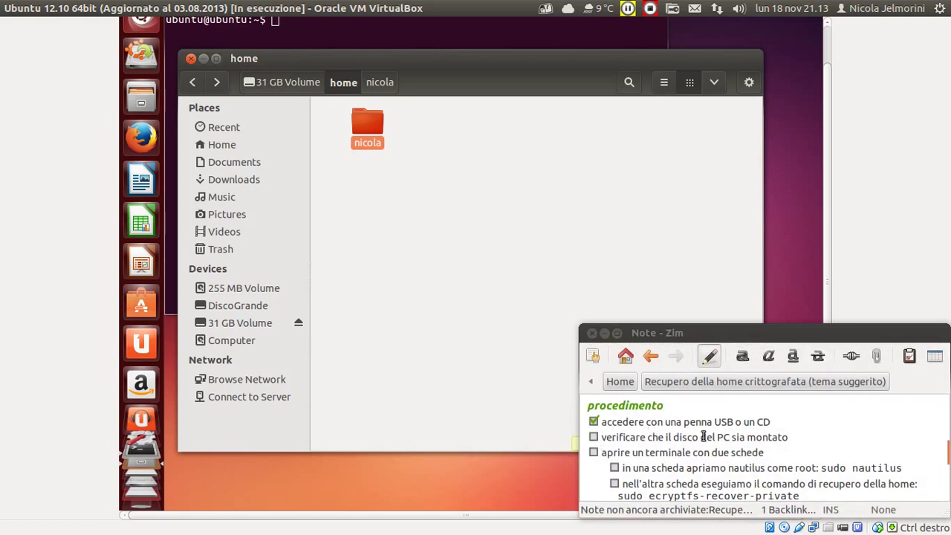
Tick 'verificare che il disco…' and 'aprire un terminale con due schede', then bring the terminal forward.
{"action": "left_click", "coordinate": [594, 438]}
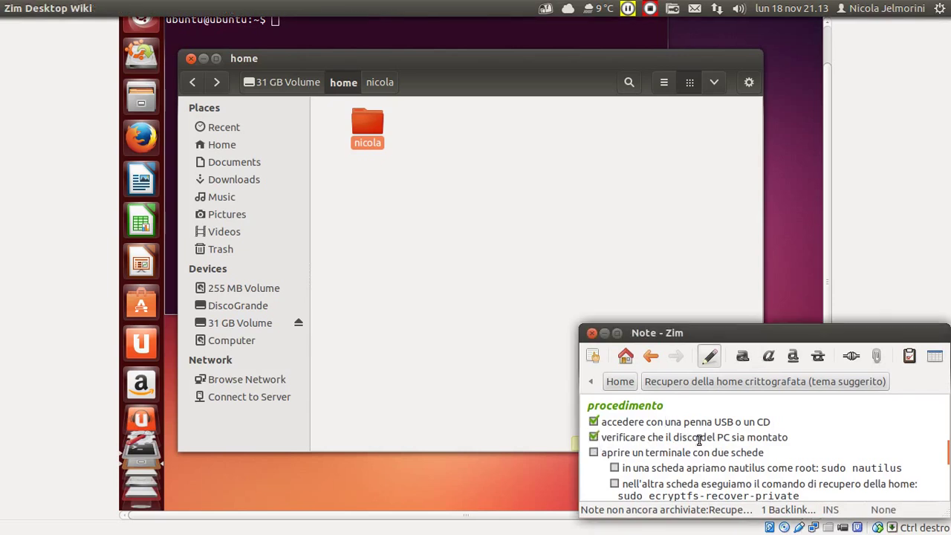
{"action": "scroll", "coordinate": [699, 440], "scroll_direction": "up", "scroll_amount": 1}
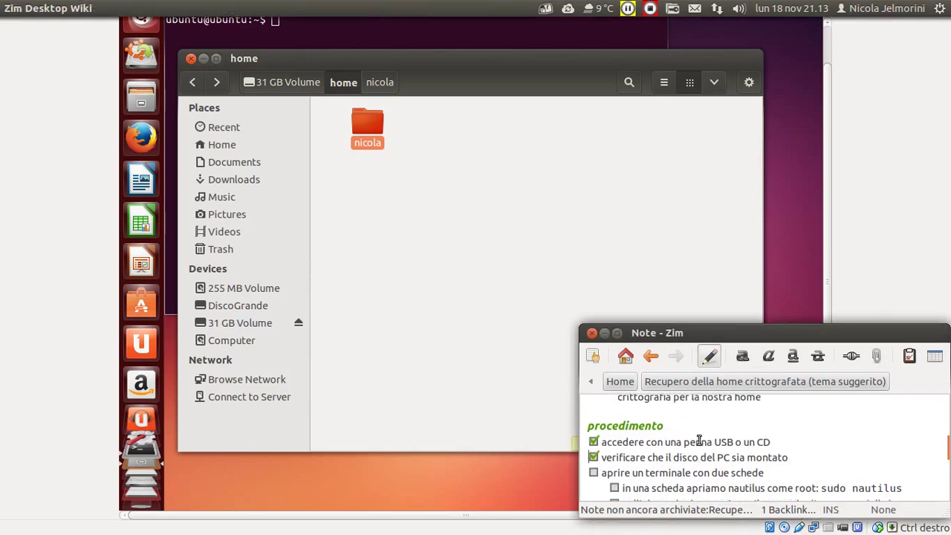
{"action": "scroll", "coordinate": [699, 440], "scroll_direction": "down", "scroll_amount": 2}
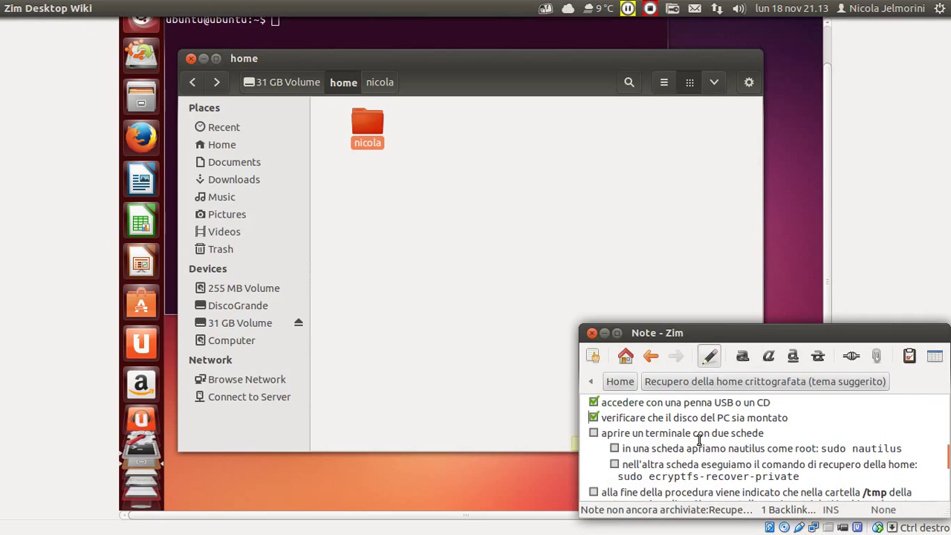
{"action": "scroll", "coordinate": [699, 440], "scroll_direction": "down", "scroll_amount": 1}
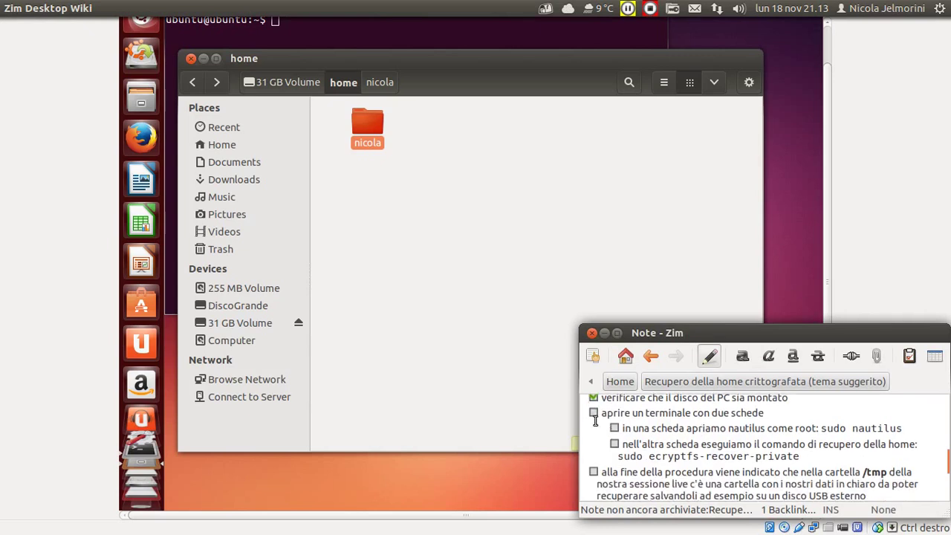
{"action": "left_click", "coordinate": [594, 413]}
{"action": "scroll", "coordinate": [696, 418], "scroll_direction": "up", "scroll_amount": 5}
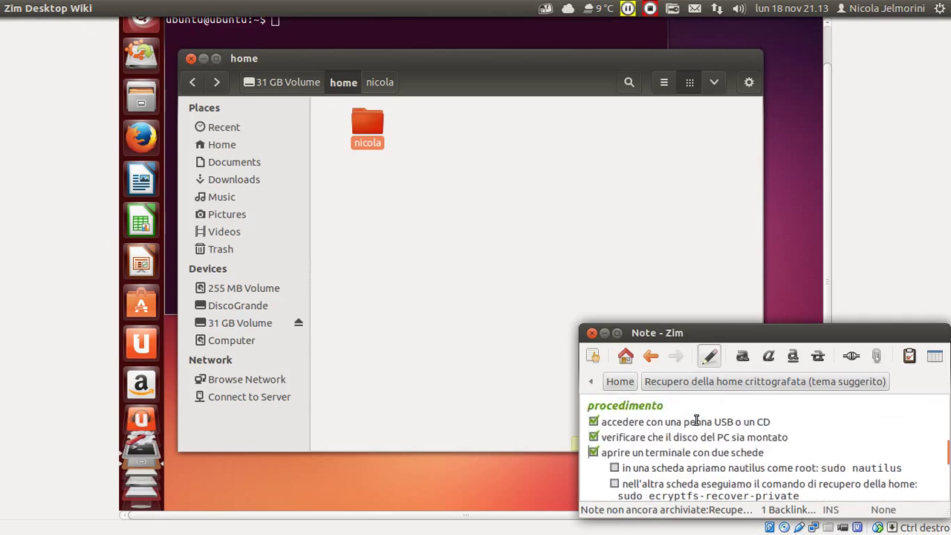
{"action": "scroll", "coordinate": [696, 418], "scroll_direction": "down", "scroll_amount": 4}
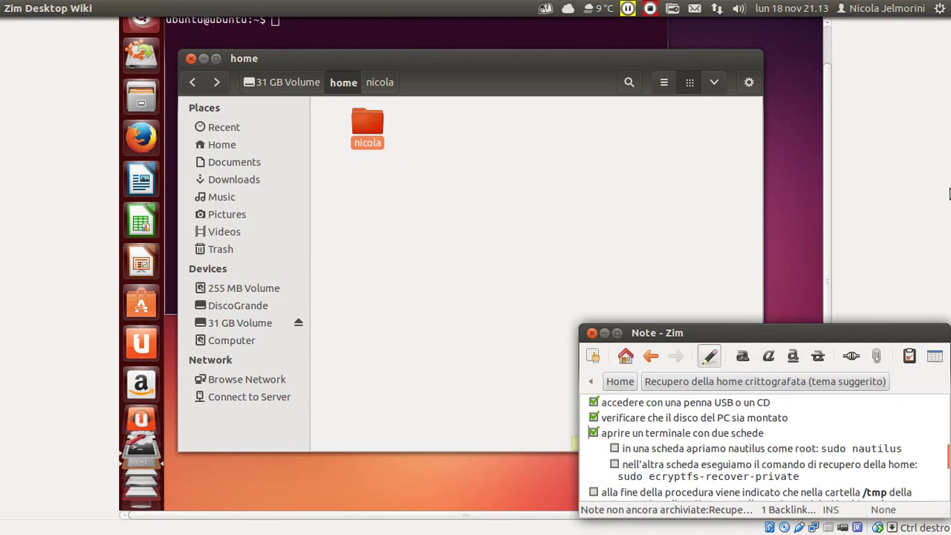
{"action": "left_click", "coordinate": [830, 40]}
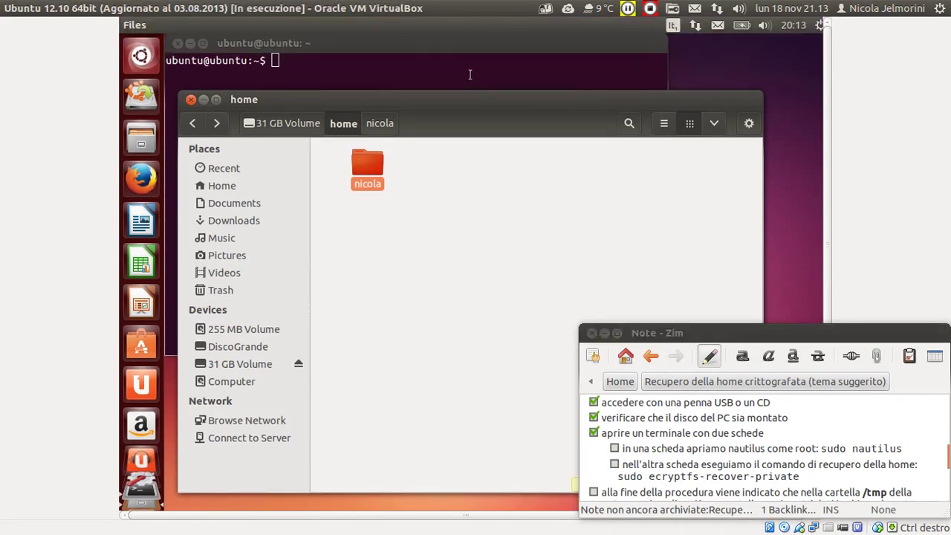
{"action": "left_click", "coordinate": [432, 46]}
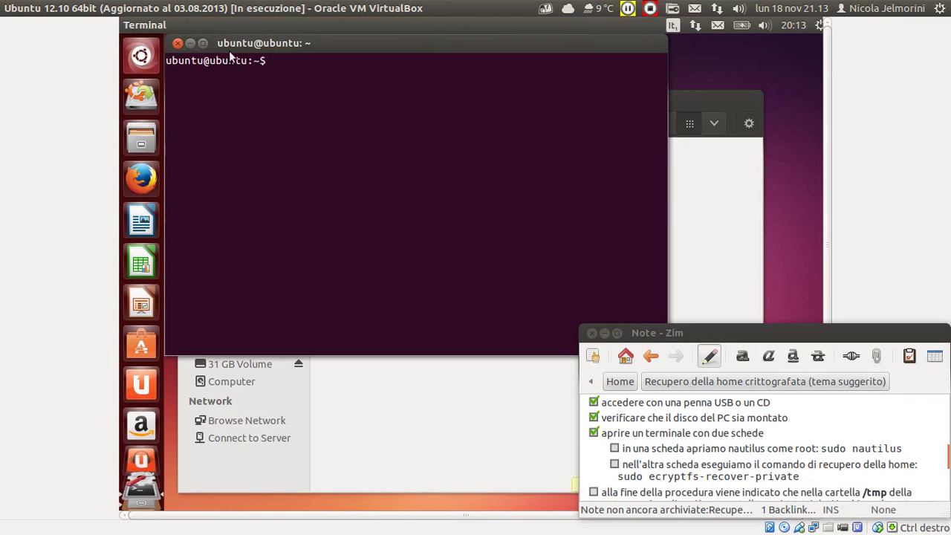
Add a second tab with File > Open Tab and go back to the first tab.
{"action": "mouse_move", "coordinate": [187, 26]}
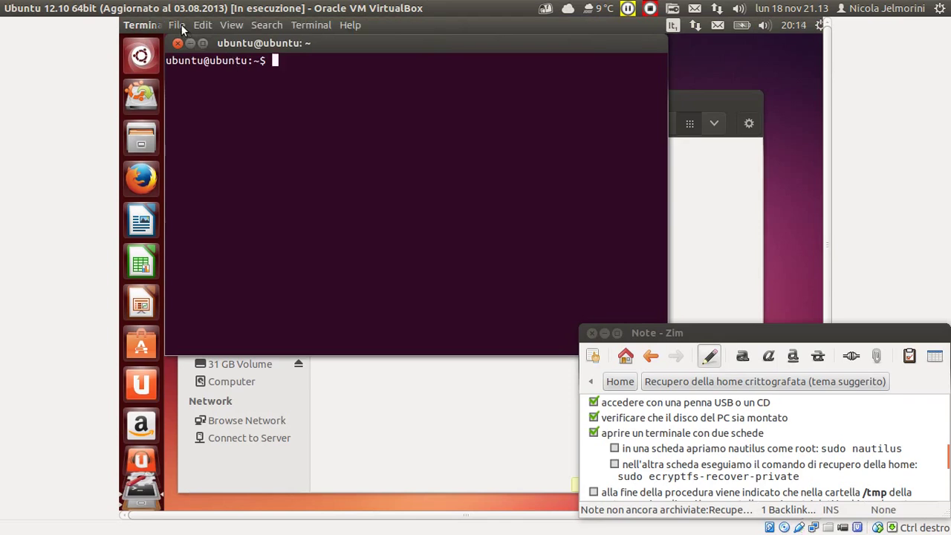
{"action": "left_click", "coordinate": [181, 27]}
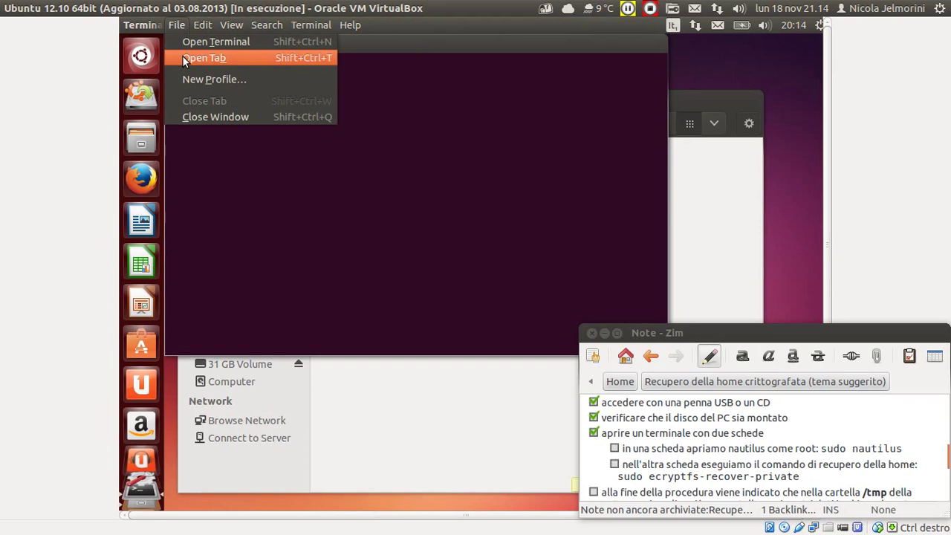
{"action": "left_click", "coordinate": [186, 59]}
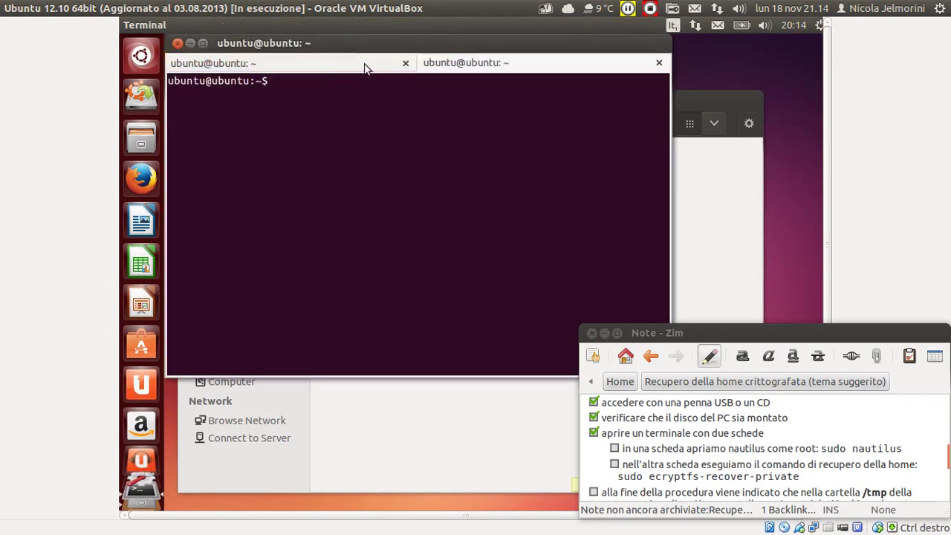
{"action": "left_click", "coordinate": [473, 64]}
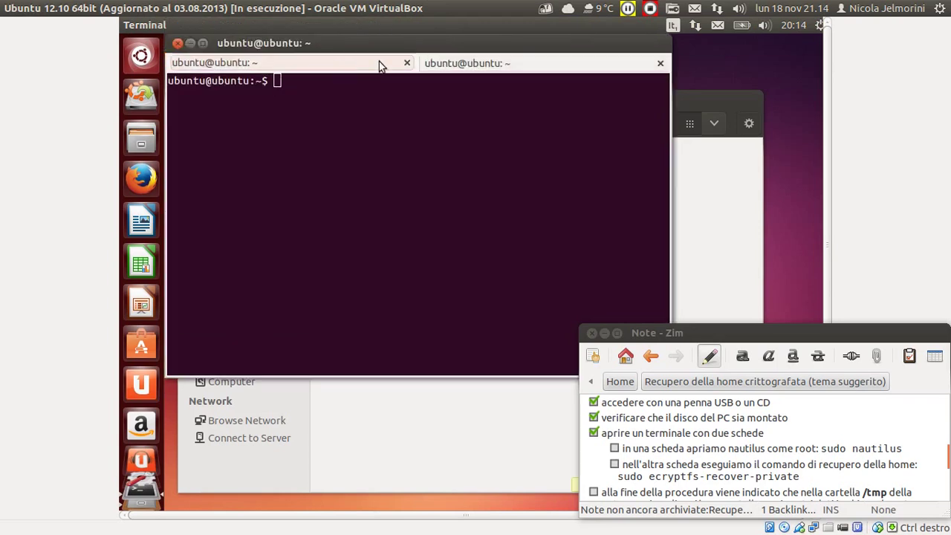
{"action": "left_click", "coordinate": [476, 65]}
{"action": "left_click", "coordinate": [298, 70]}
{"action": "scroll", "coordinate": [645, 424], "scroll_direction": "down", "scroll_amount": 1}
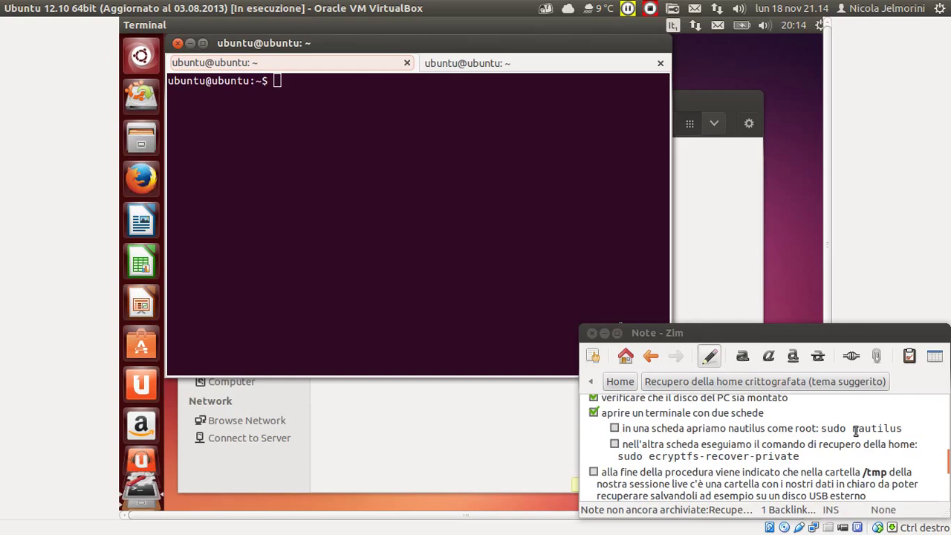
Tick the nautilus step in Zim, close the old Files window and run sudo nautilus.
{"action": "left_click", "coordinate": [615, 428]}
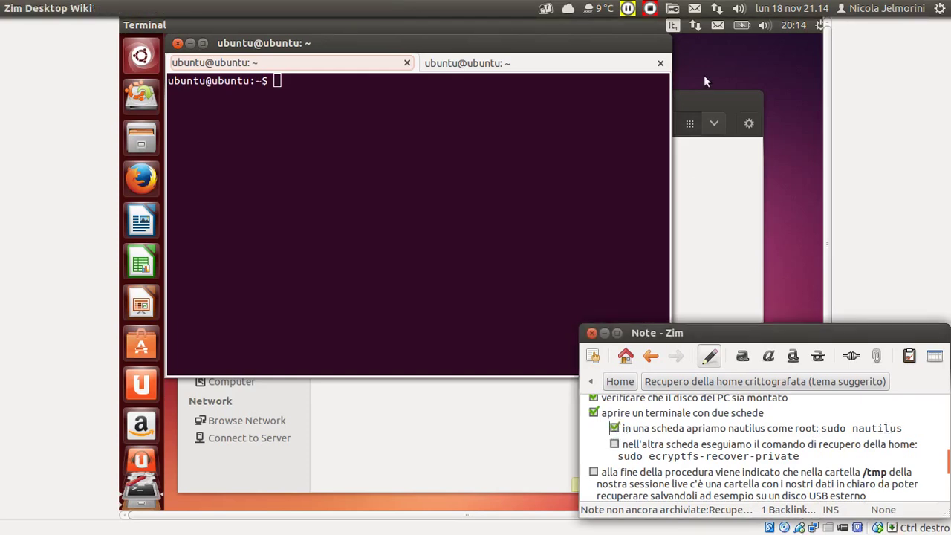
{"action": "left_click", "coordinate": [713, 98]}
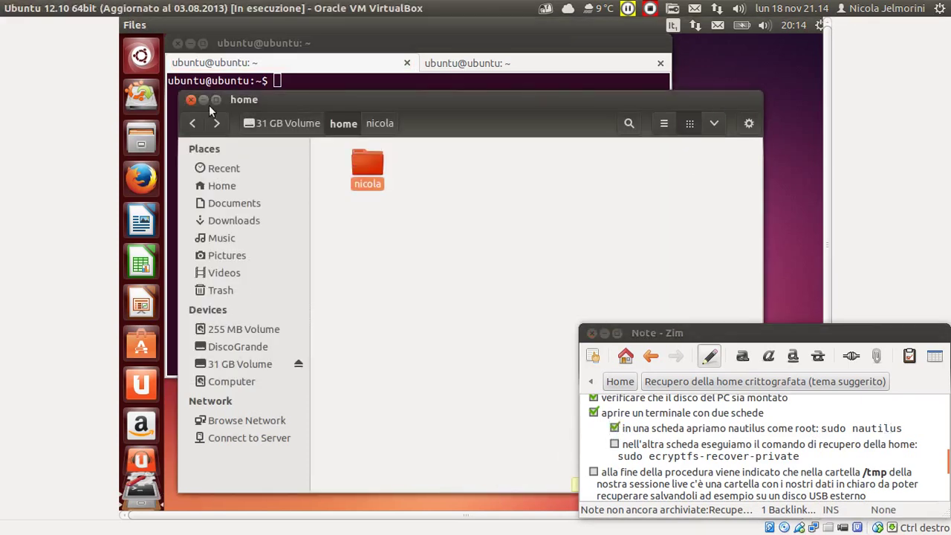
{"action": "left_click", "coordinate": [191, 100]}
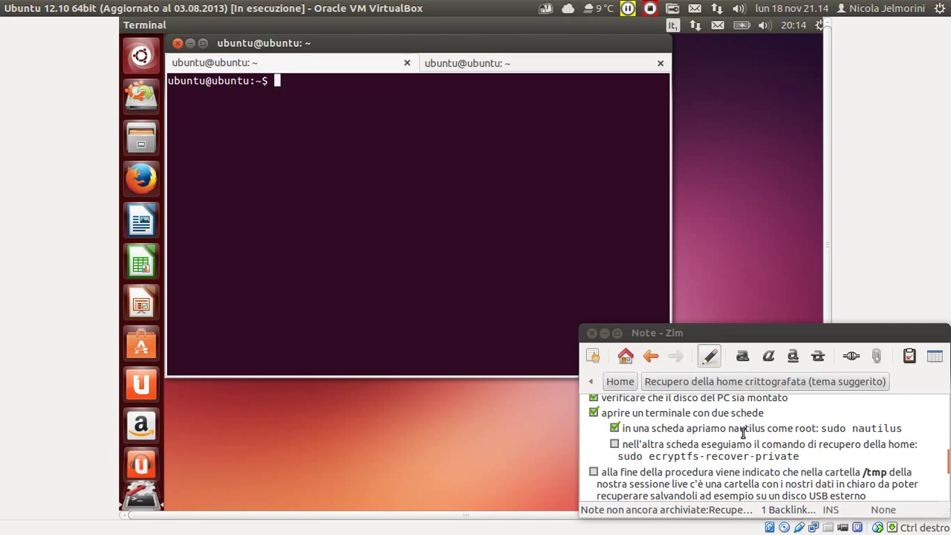
{"action": "type", "text": "sudo nautilus"}
{"action": "key", "text": "Return"}
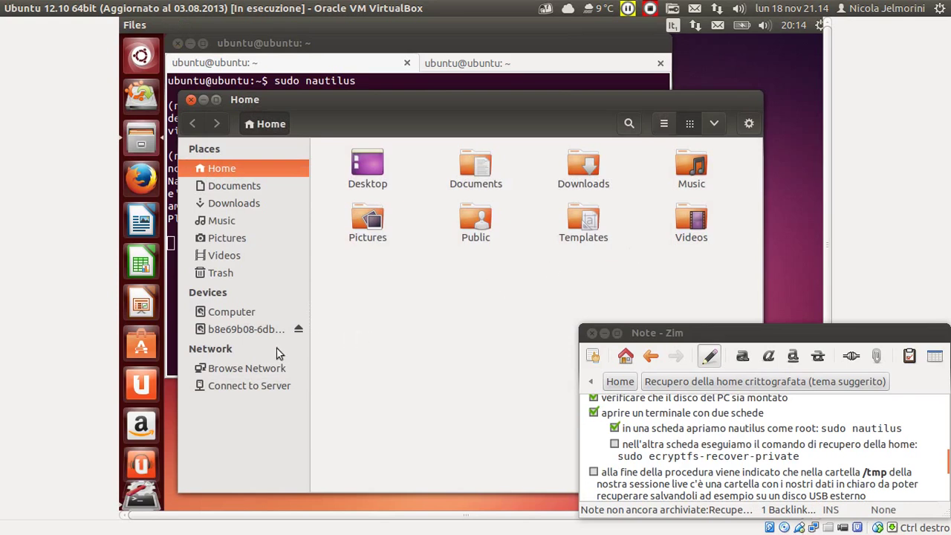
{"action": "left_click", "coordinate": [233, 329]}
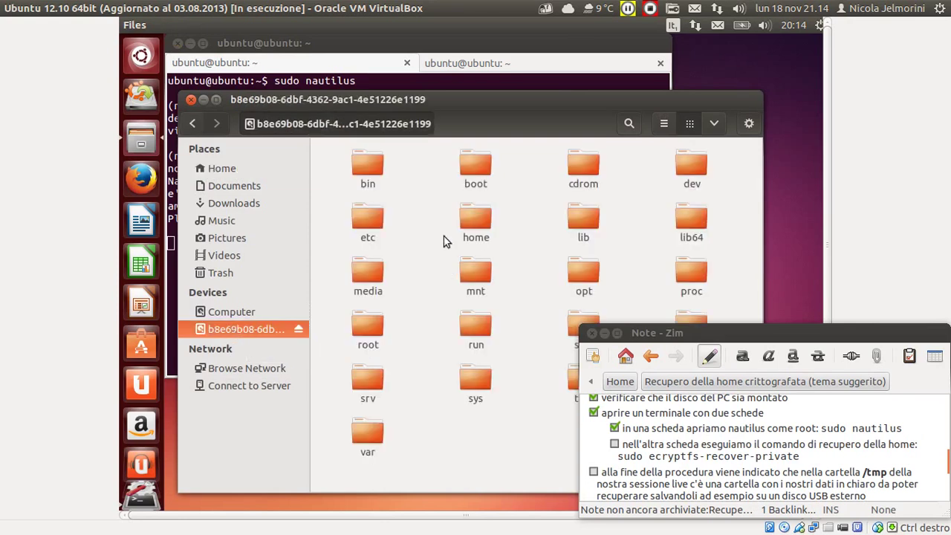
{"action": "double_click", "coordinate": [482, 215]}
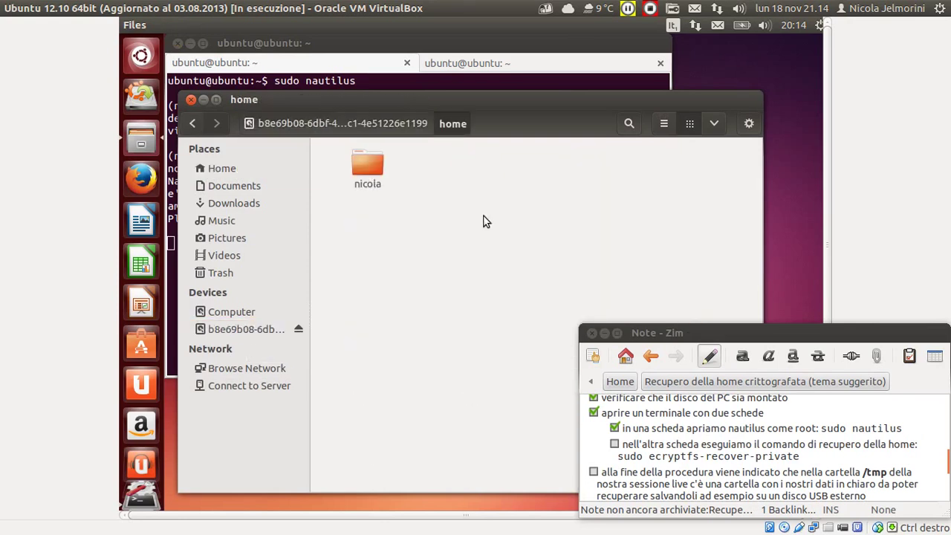
{"action": "double_click", "coordinate": [376, 163]}
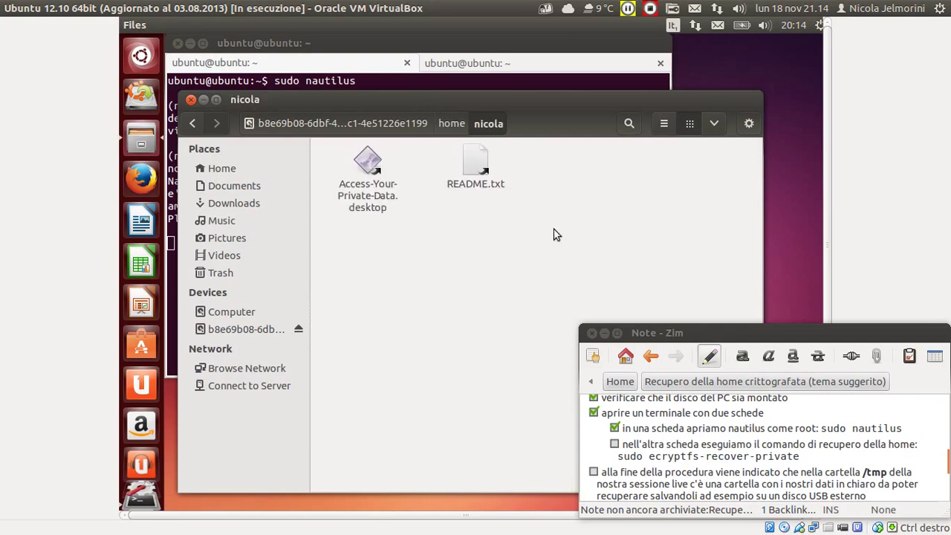
{"action": "left_click_drag", "start_coordinate": [578, 228], "coordinate": [345, 157]}
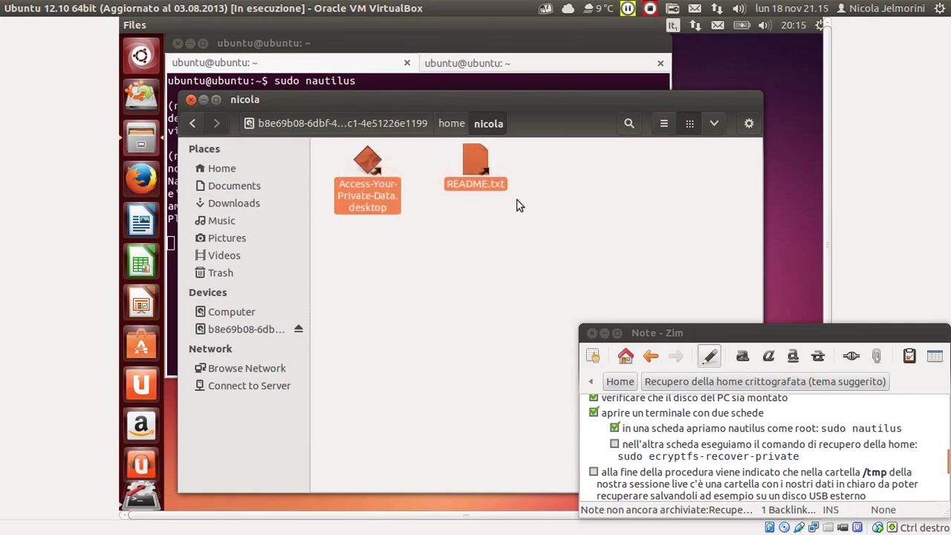
{"action": "left_click", "coordinate": [462, 250]}
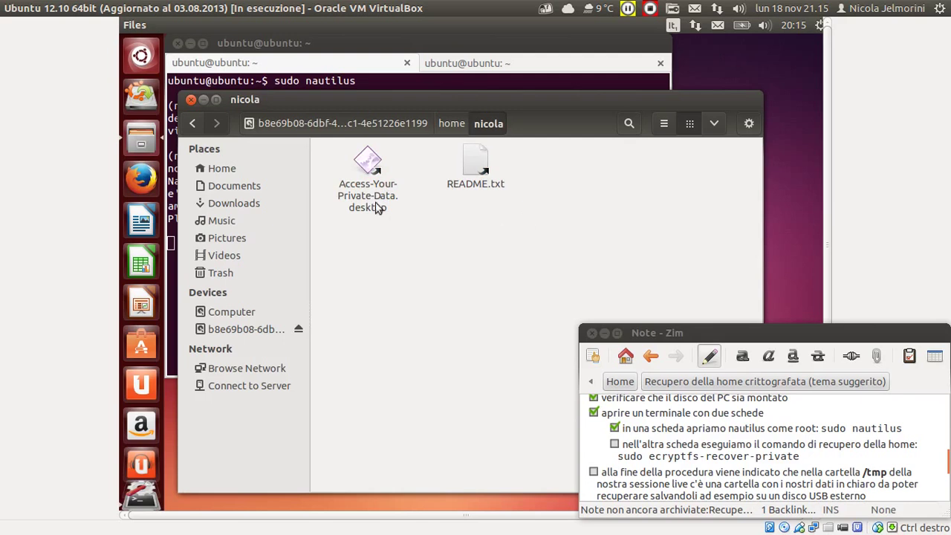
{"action": "left_click", "coordinate": [499, 195], "text": "ctrl"}
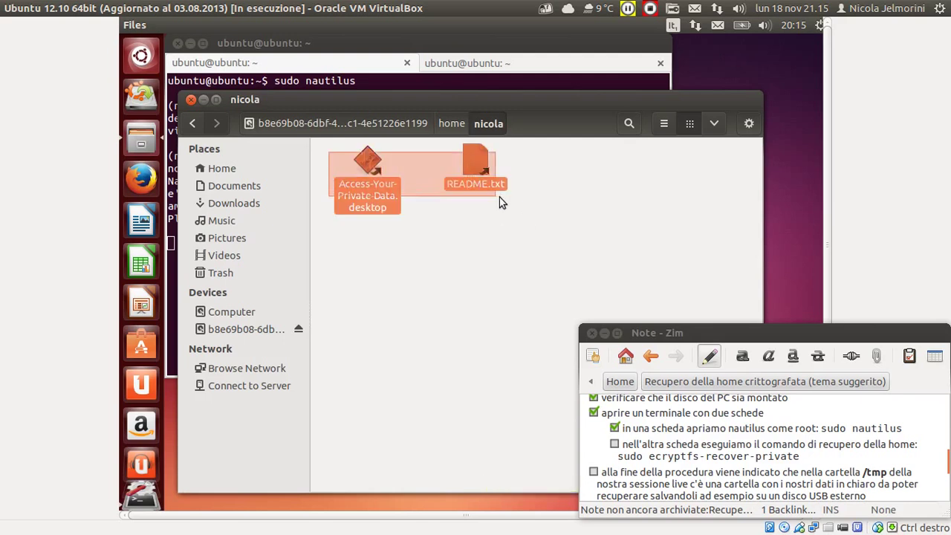
{"action": "left_click", "coordinate": [424, 252]}
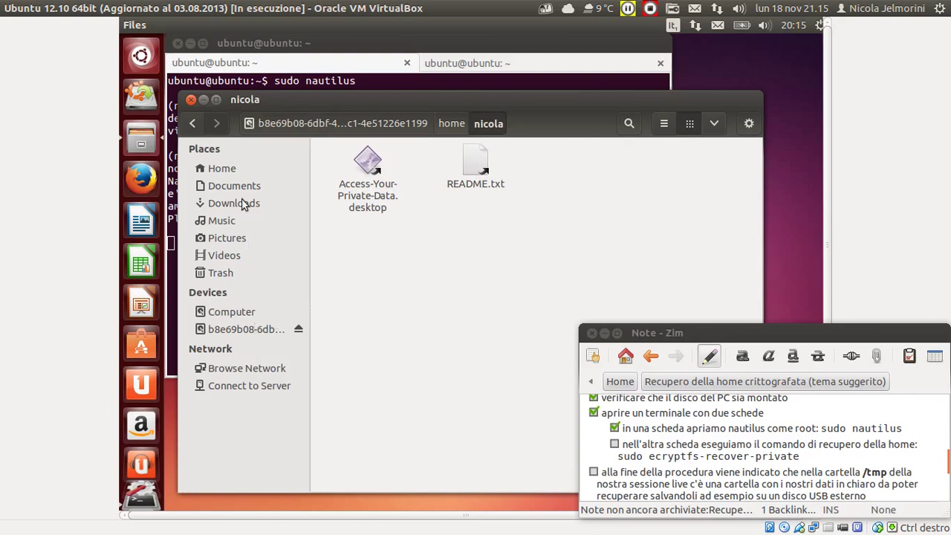
{"action": "left_click", "coordinate": [255, 329]}
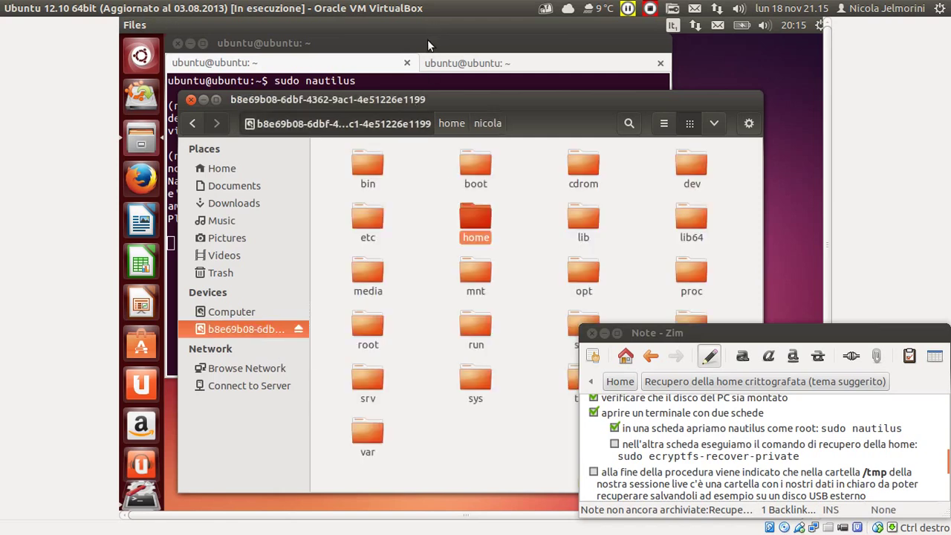
Switch the terminal to its second tab and tick the recovery-command step in Zim.
{"action": "left_click", "coordinate": [428, 42]}
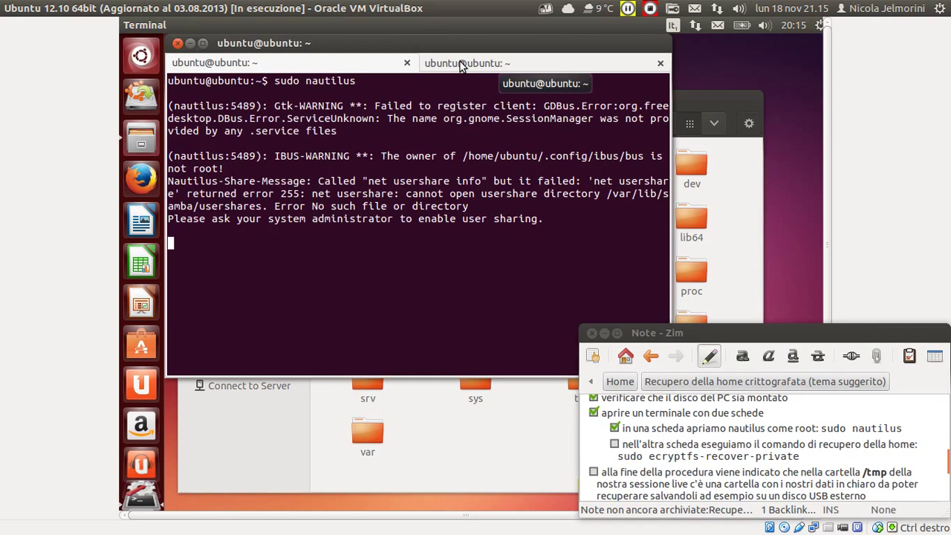
{"action": "left_click", "coordinate": [460, 64]}
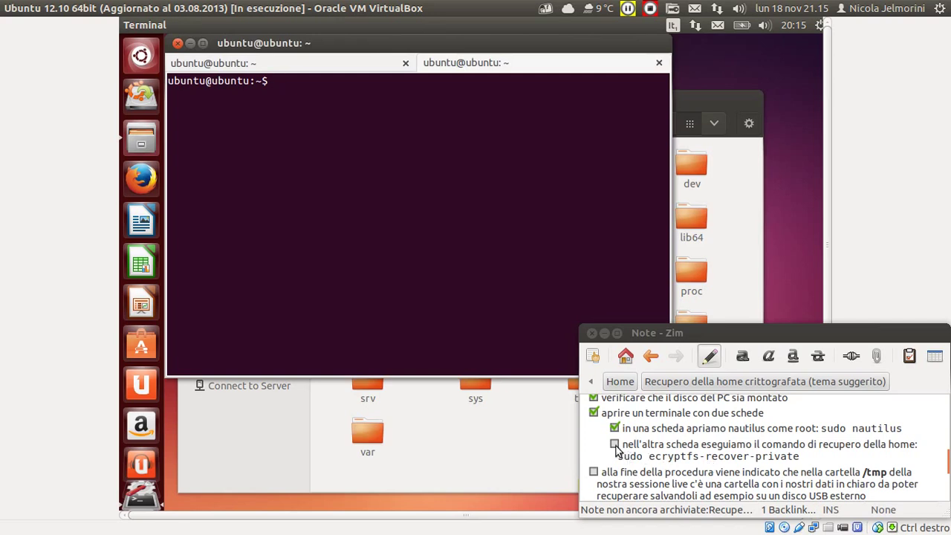
{"action": "left_click", "coordinate": [614, 444]}
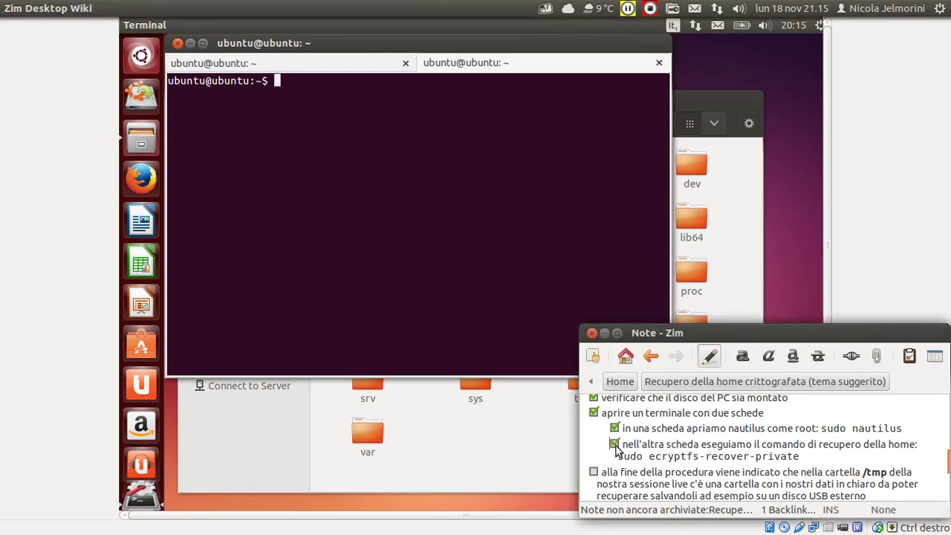
Highlight parts of the sudo ecryptfs-recover-private command in the note: sudo, ecryptfs, recover, private.
{"action": "left_click", "coordinate": [801, 456]}
{"action": "left_click_drag", "start_coordinate": [793, 456], "coordinate": [808, 457]}
{"action": "left_click", "coordinate": [807, 456]}
{"action": "left_click_drag", "start_coordinate": [619, 457], "coordinate": [801, 457]}
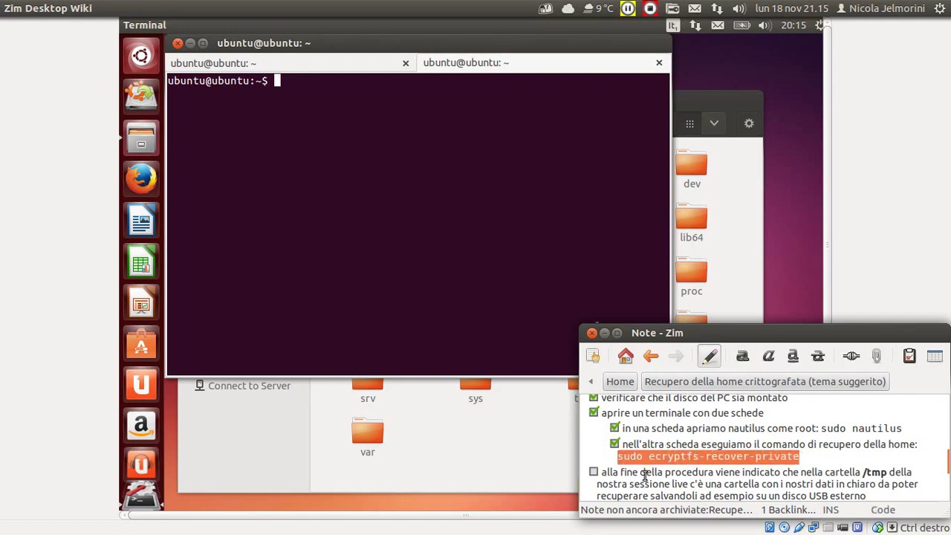
{"action": "left_click_drag", "start_coordinate": [643, 458], "coordinate": [621, 458]}
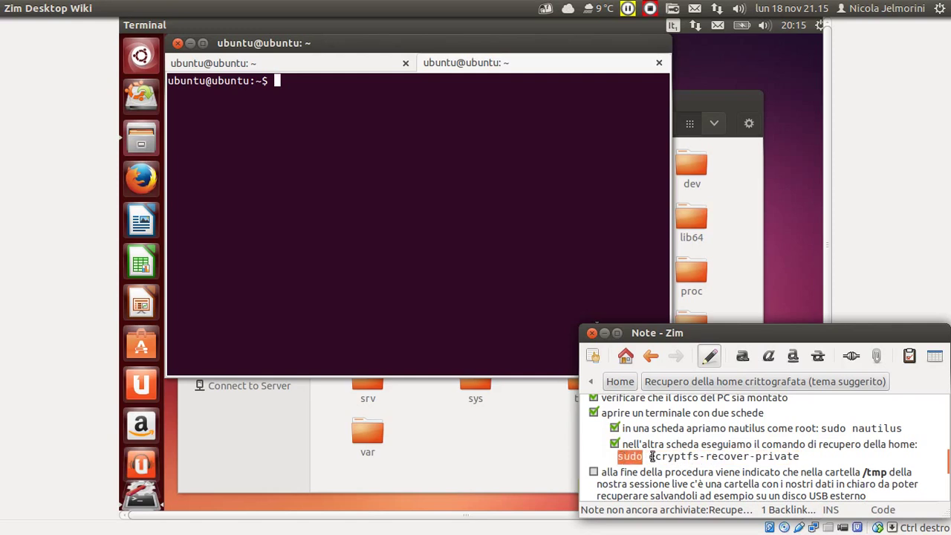
{"action": "left_click_drag", "start_coordinate": [650, 457], "coordinate": [700, 461]}
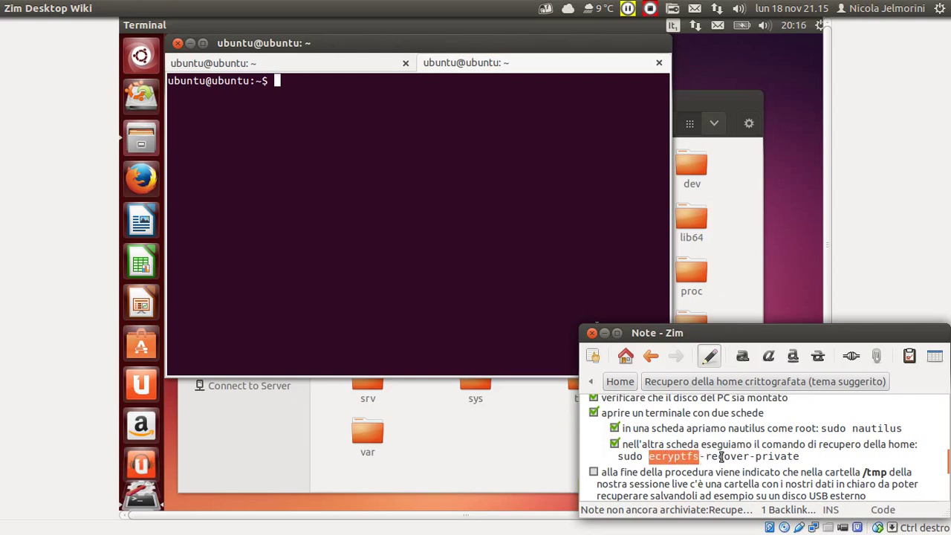
{"action": "double_click", "coordinate": [723, 458]}
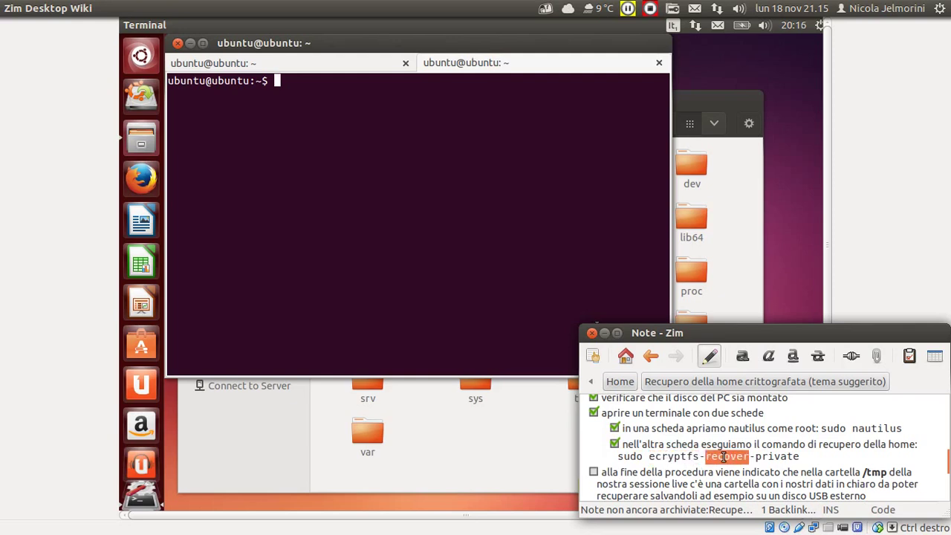
{"action": "double_click", "coordinate": [772, 456]}
{"action": "left_click", "coordinate": [799, 456]}
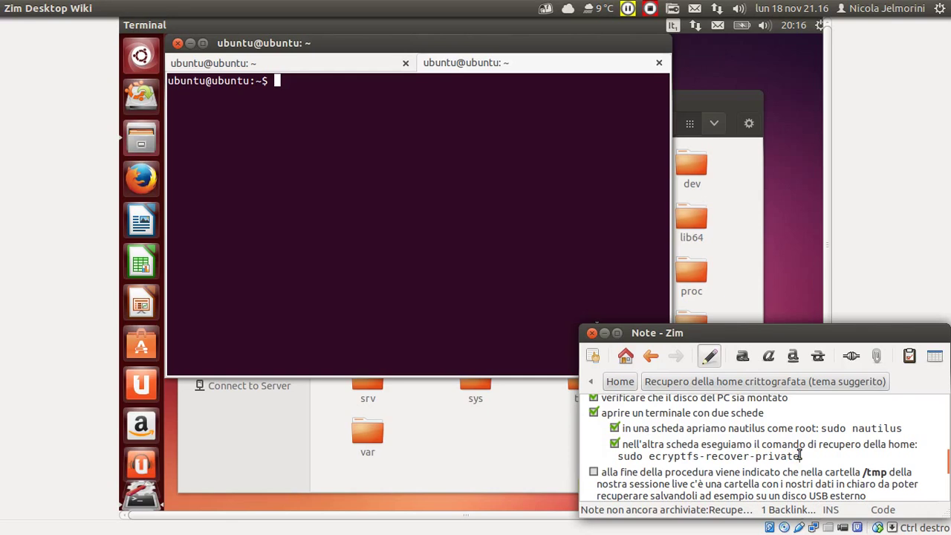
Run sudo ecryptfs-recover-private in the VM's second terminal tab, correcting a typo first.
{"action": "left_click", "coordinate": [346, 124]}
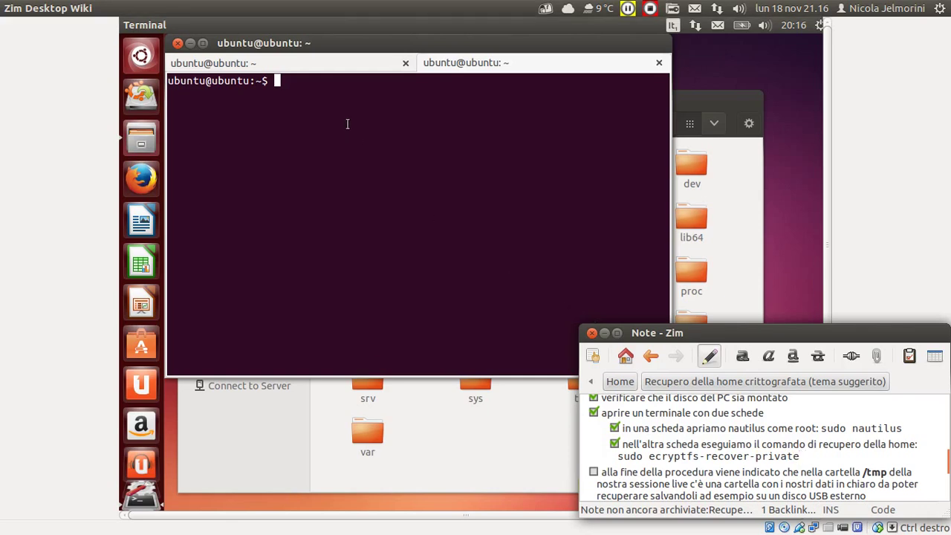
{"action": "type", "text": "sudo "}
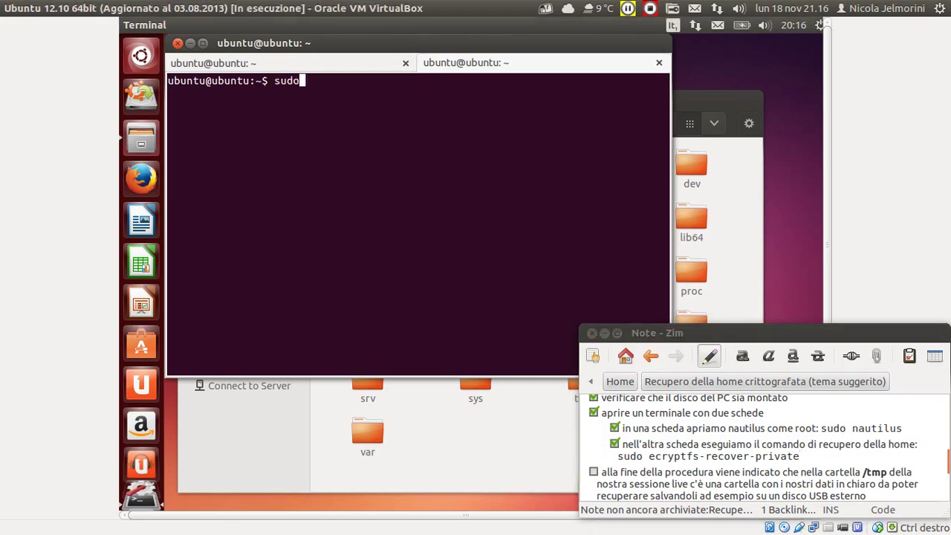
{"action": "type", "text": "ecrz"}
{"action": "type", "text": "p"}
{"action": "type", "text": "tfs"}
{"action": "key", "text": "BackSpace"}
{"action": "key", "text": "BackSpace"}
{"action": "key", "text": "BackSpace"}
{"action": "key", "text": "BackSpace"}
{"action": "key", "text": "BackSpace"}
{"action": "type", "text": "yptfs-recover"}
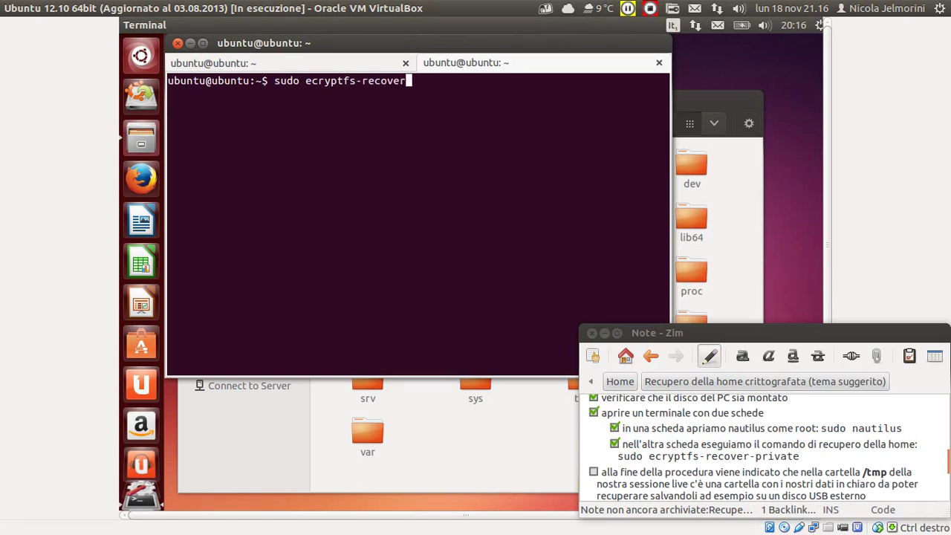
{"action": "type", "text": "-private"}
{"action": "key", "text": "Return"}
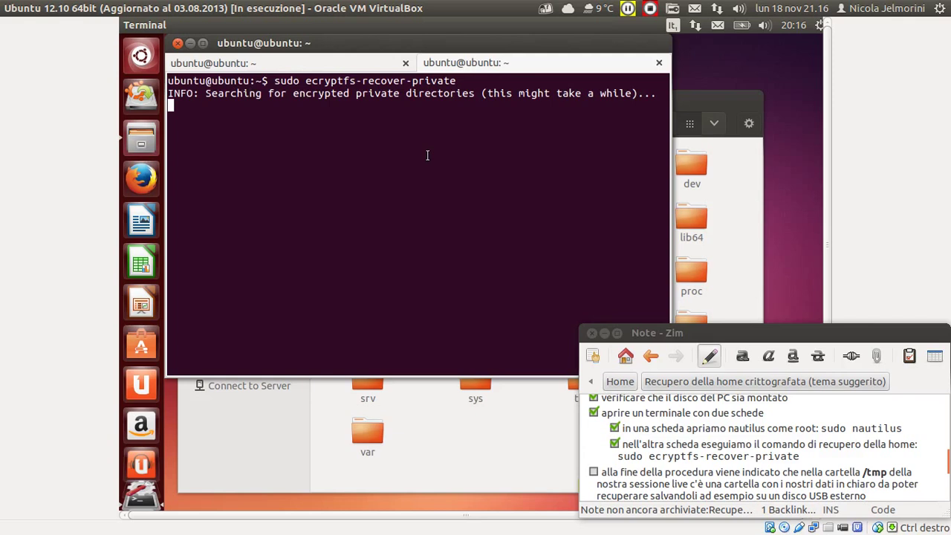
Review the found .Private directory path and answer Y to 'Try to recover this directory?'.
{"action": "scroll", "coordinate": [711, 446], "scroll_direction": "up", "scroll_amount": 2}
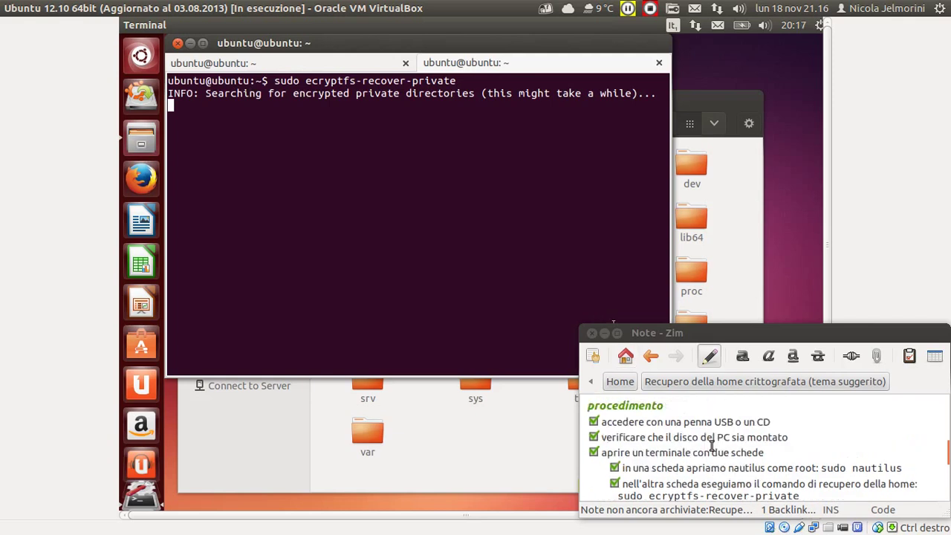
{"action": "scroll", "coordinate": [711, 444], "scroll_direction": "down", "scroll_amount": 5}
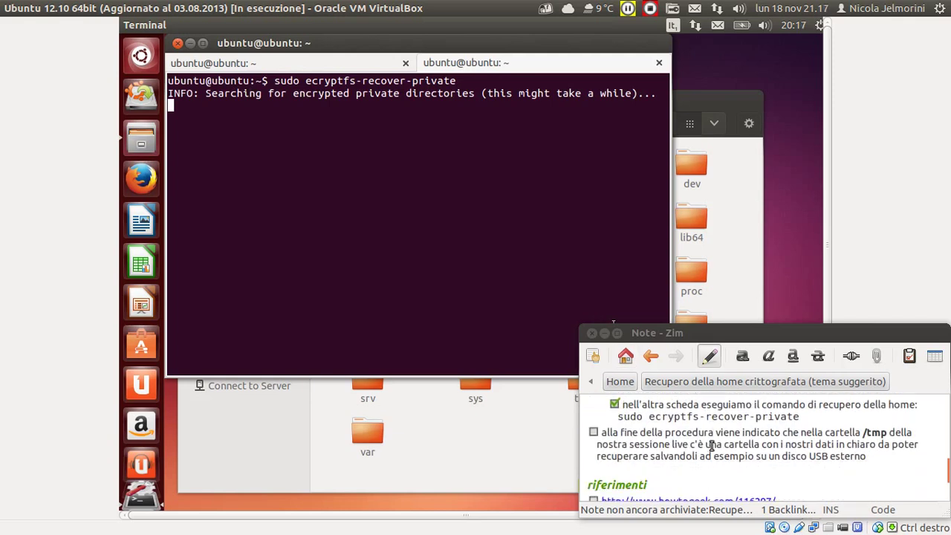
{"action": "scroll", "coordinate": [712, 446], "scroll_direction": "up", "scroll_amount": 1}
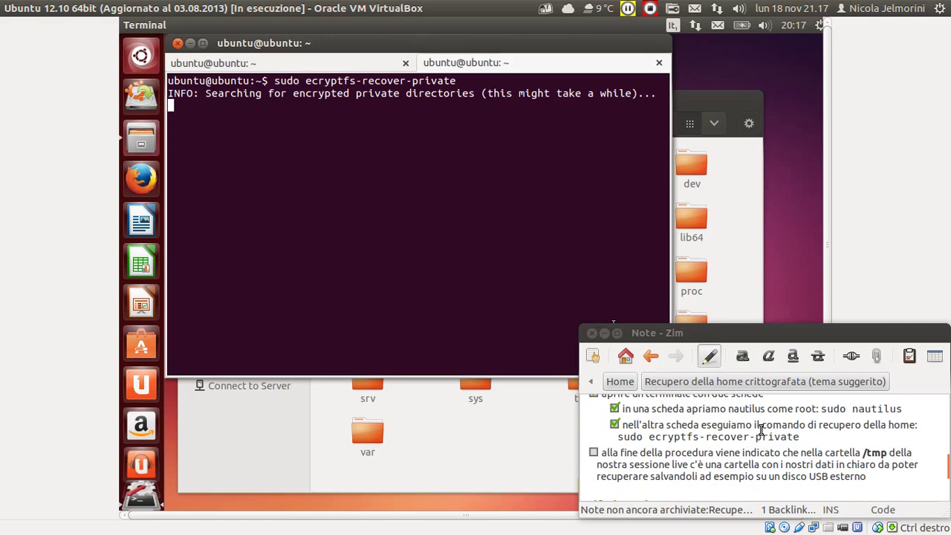
{"action": "key", "text": "ctrl+shift+F12"}
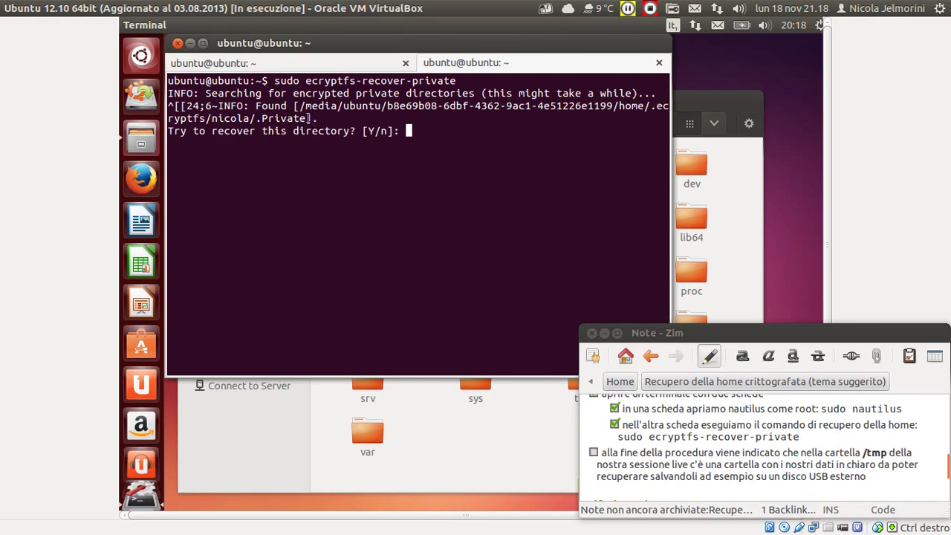
{"action": "left_click_drag", "start_coordinate": [309, 118], "coordinate": [205, 118]}
{"action": "left_click", "coordinate": [285, 119]}
{"action": "type", "text": "Y"}
{"action": "key", "text": "Return"}
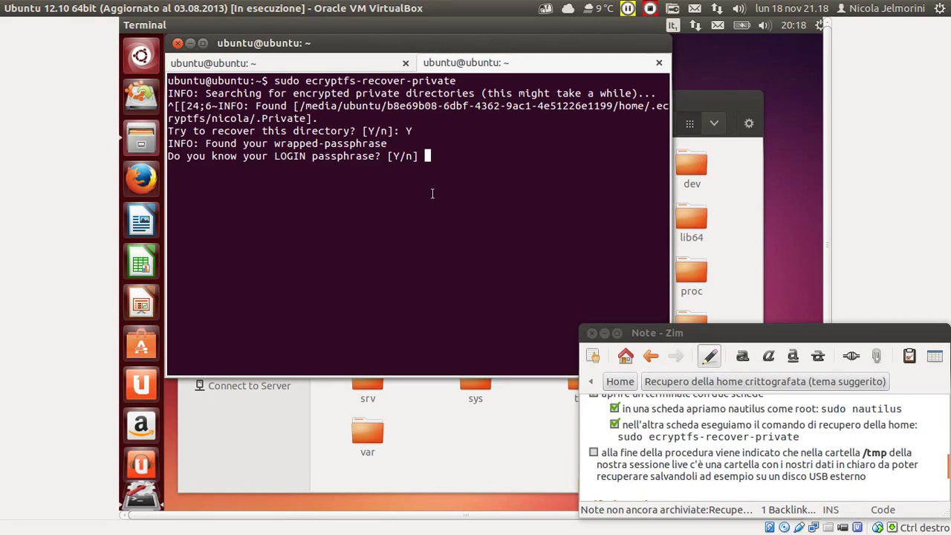
{"action": "mouse_move", "coordinate": [4, 275]}
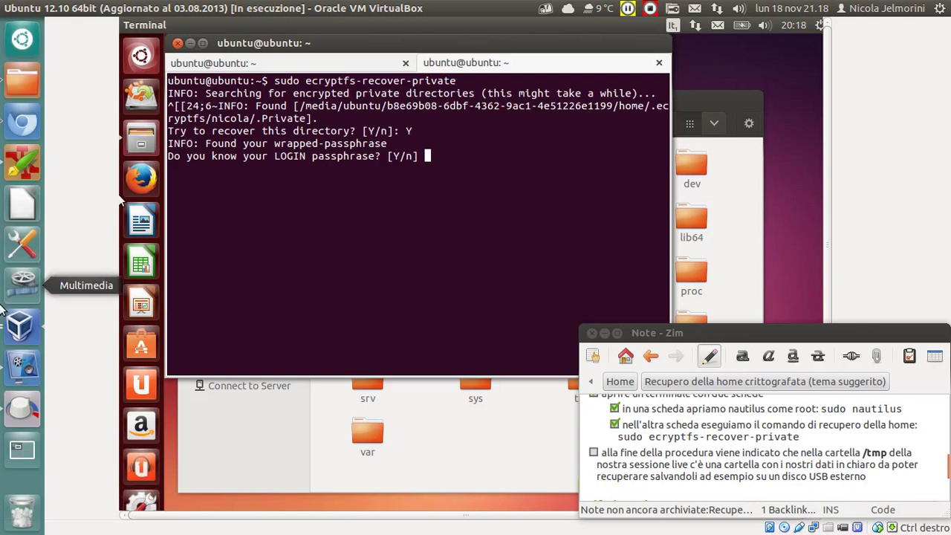
{"action": "left_click", "coordinate": [22, 327]}
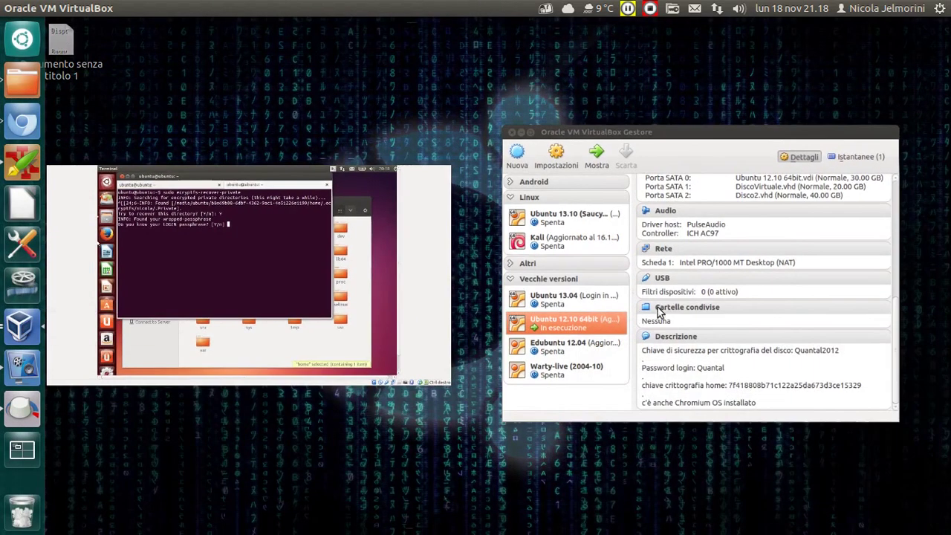
{"action": "left_click", "coordinate": [661, 312]}
{"action": "double_click", "coordinate": [722, 323]}
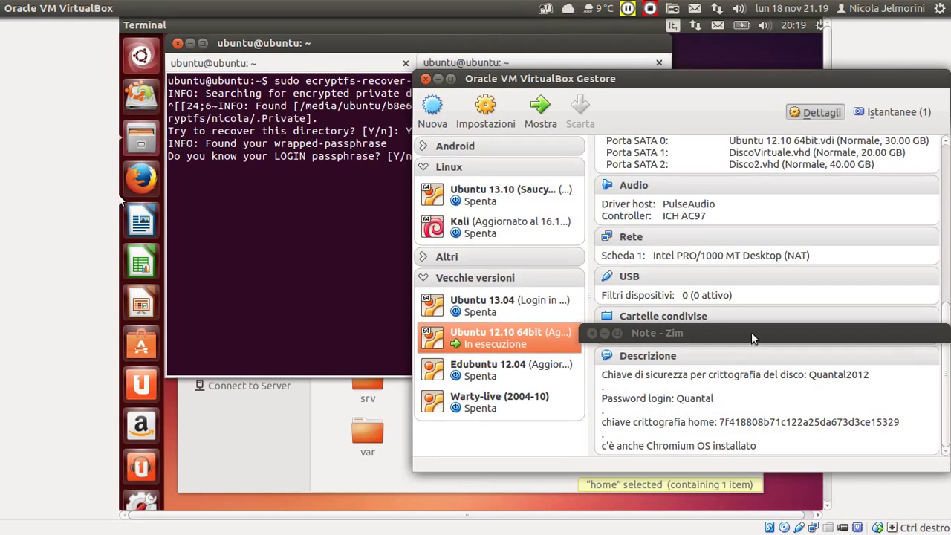
{"action": "double_click", "coordinate": [724, 332]}
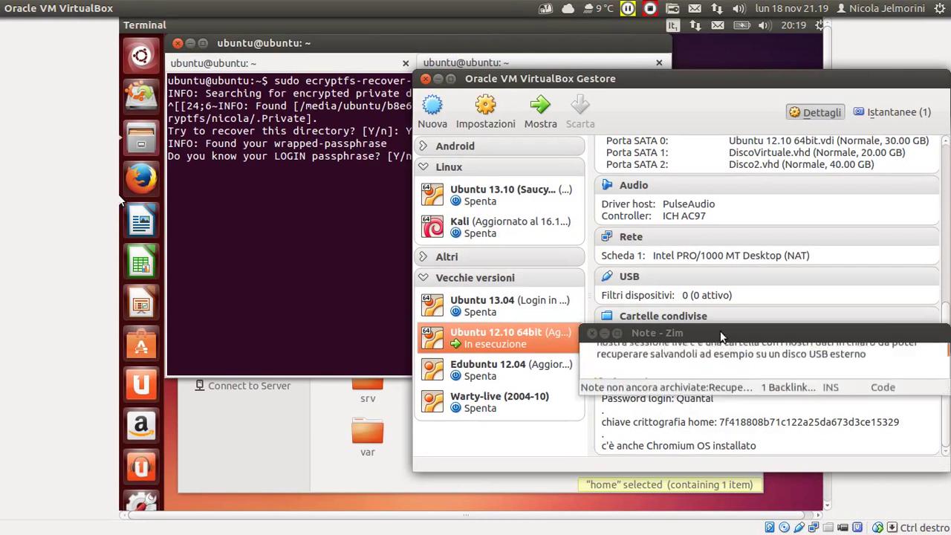
{"action": "left_click", "coordinate": [289, 191]}
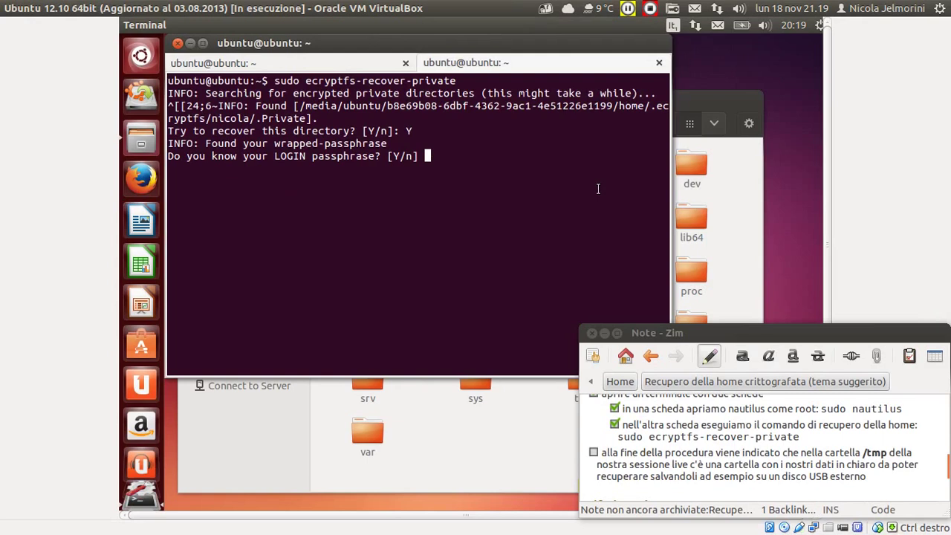
Answer Y to knowing the LOGIN passphrase, after erasing a mistyped answer.
{"action": "key", "text": "BackSpace"}
{"action": "key", "text": "BackSpace"}
{"action": "key", "text": "BackSpace"}
{"action": "key", "text": "BackSpace"}
{"action": "key", "text": "BackSpace"}
{"action": "key", "text": "BackSpace"}
{"action": "key", "text": "BackSpace"}
{"action": "key", "text": "BackSpace"}
{"action": "key", "text": "Return"}
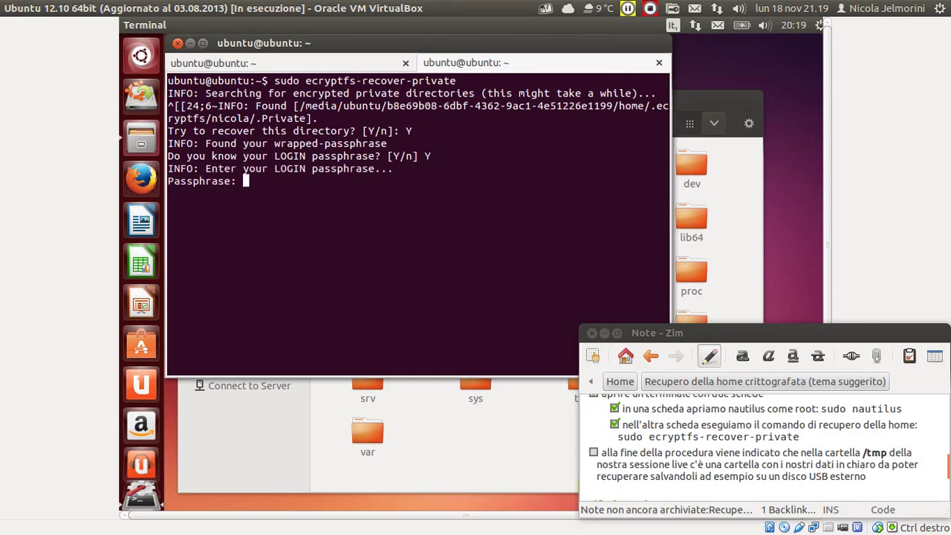
Submit the mount passphrase and highlight the Success message for /tmp/ecryptfs.NoRRHiOu.
{"action": "key", "text": "Return"}
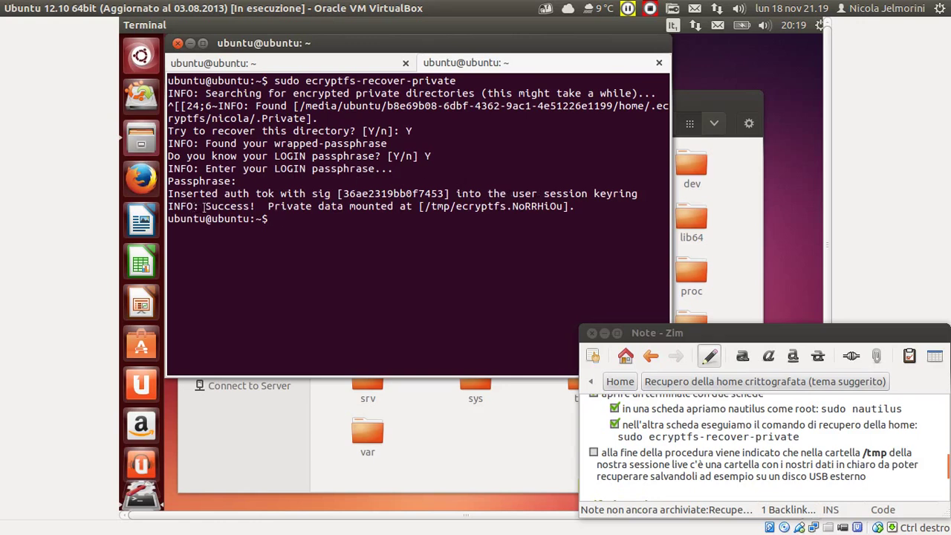
{"action": "left_click_drag", "start_coordinate": [199, 206], "coordinate": [560, 205]}
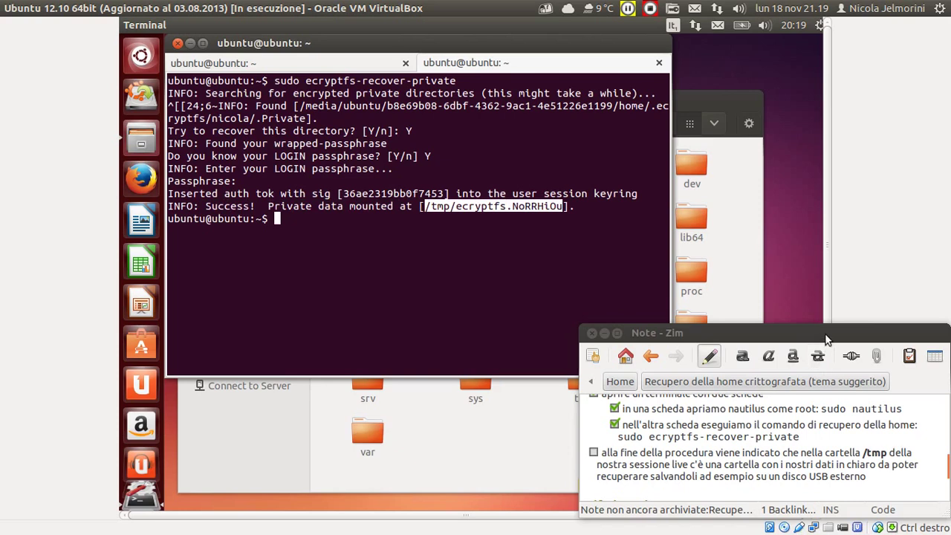
{"action": "left_click_drag", "start_coordinate": [703, 95], "coordinate": [731, 105]}
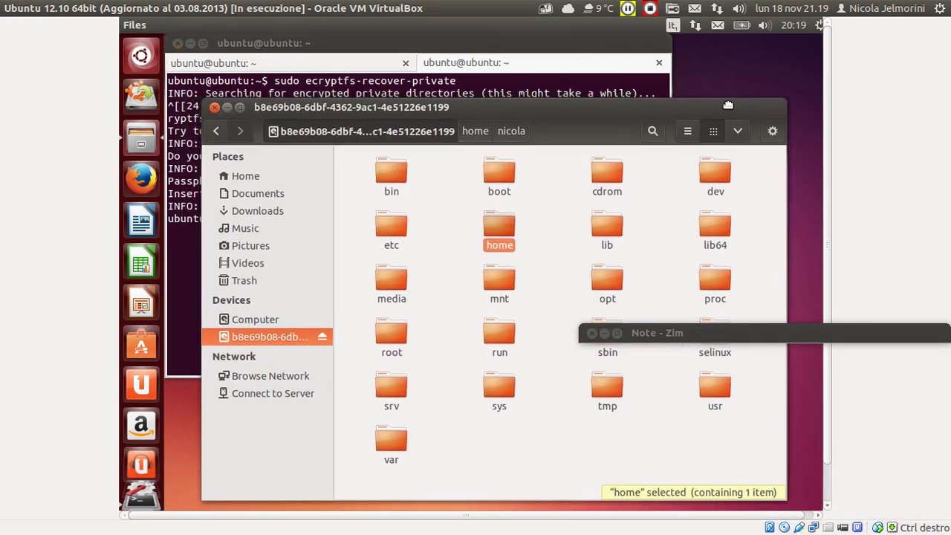
Open the live system's /tmp folder via Computer and find ecryptfs.NoRRHiOu listed there.
{"action": "left_click", "coordinate": [568, 48]}
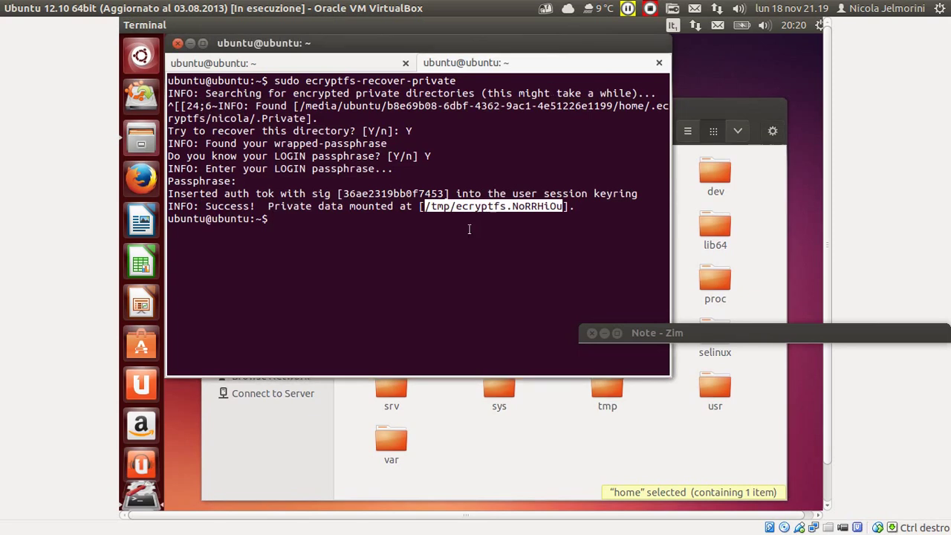
{"action": "left_click", "coordinate": [532, 418]}
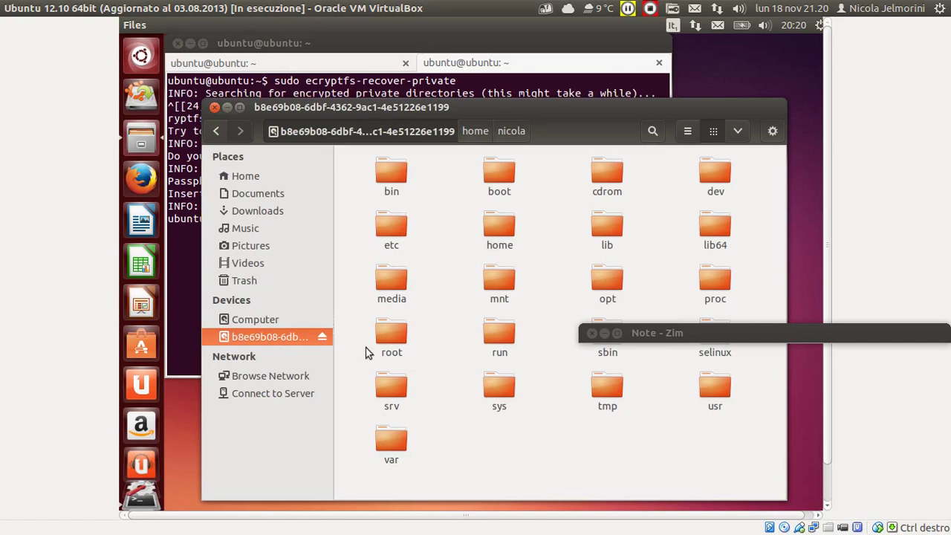
{"action": "double_click", "coordinate": [606, 387]}
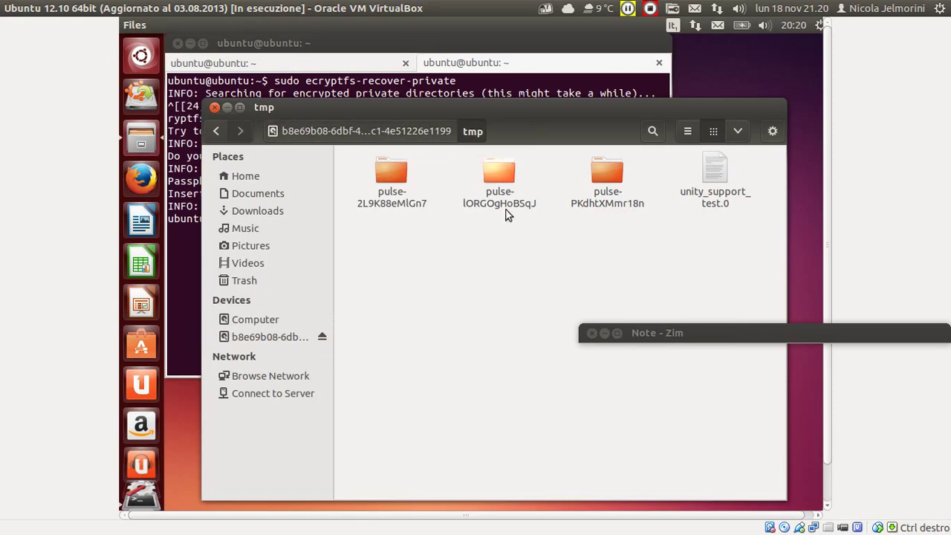
{"action": "left_click", "coordinate": [239, 176]}
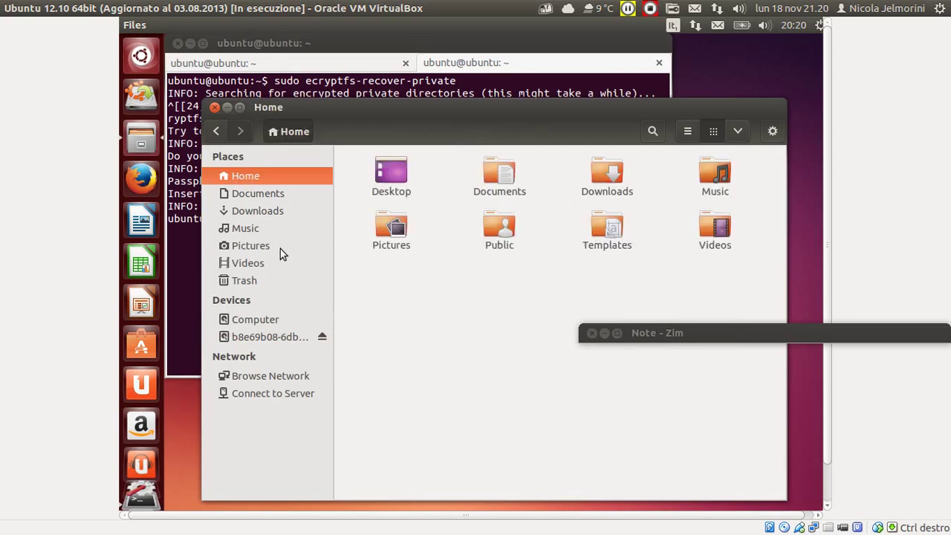
{"action": "left_click", "coordinate": [264, 331]}
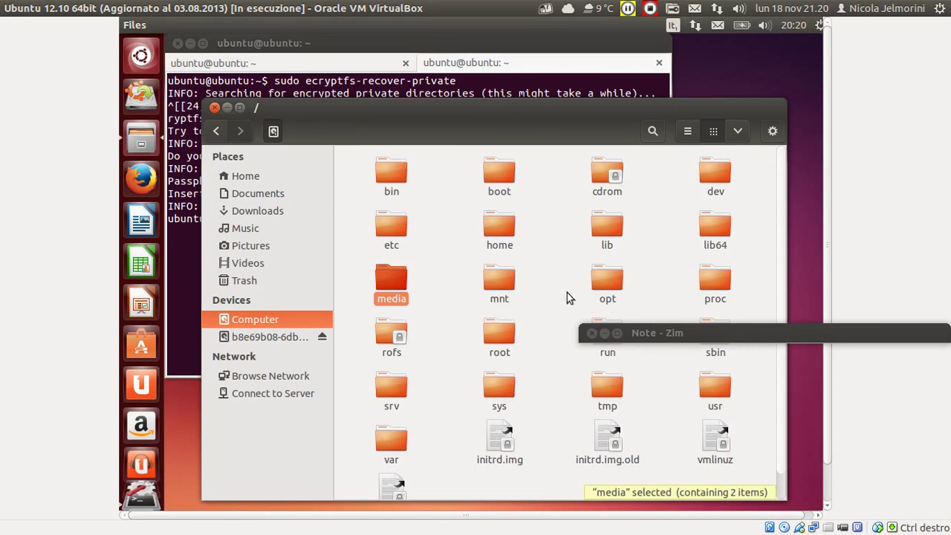
{"action": "left_click", "coordinate": [610, 392]}
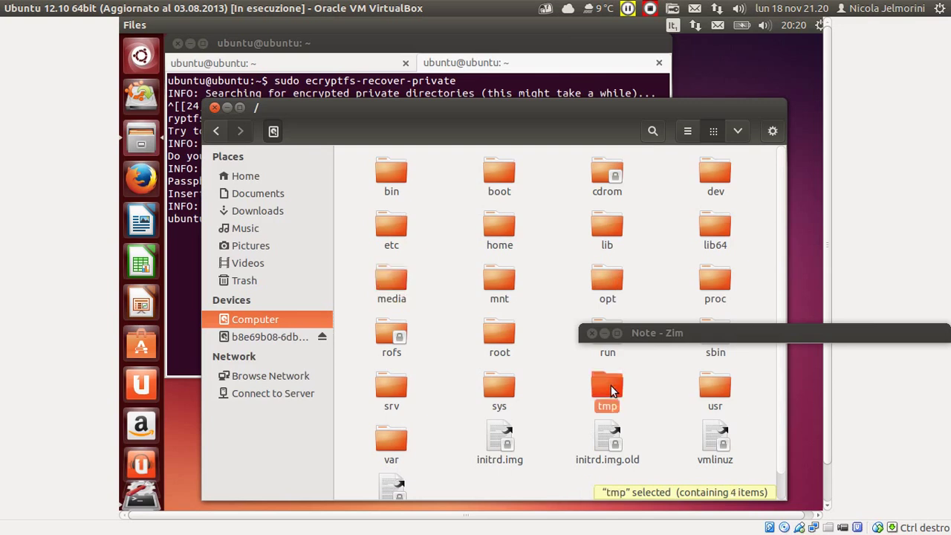
{"action": "double_click", "coordinate": [611, 386]}
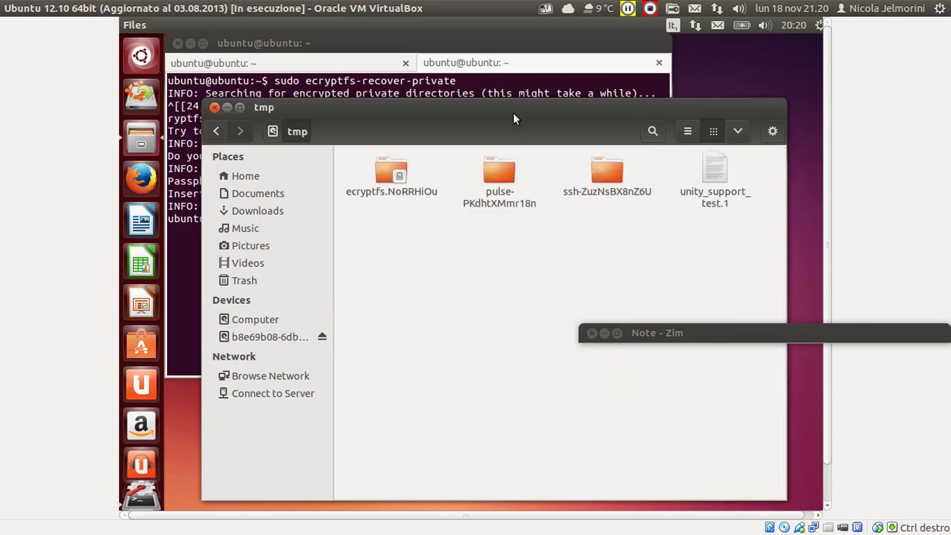
{"action": "left_click", "coordinate": [514, 43]}
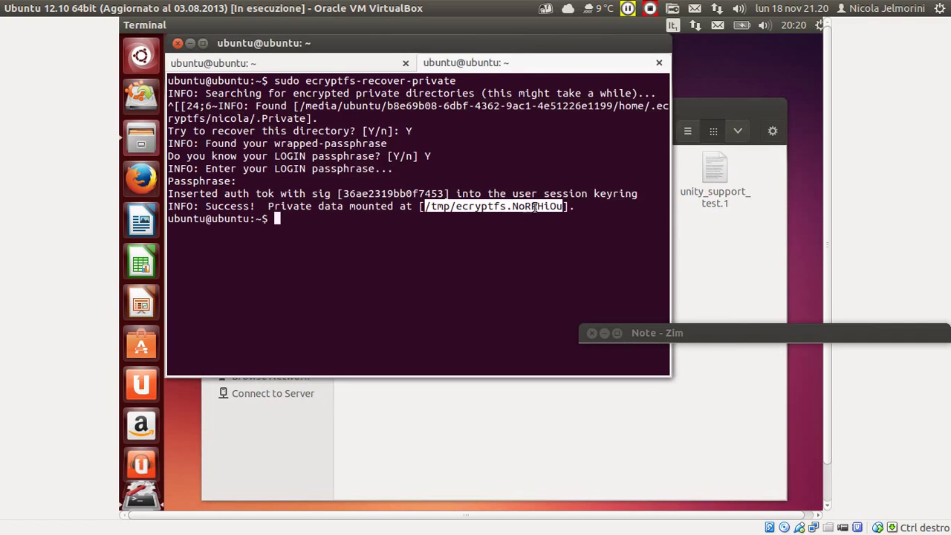
{"action": "left_click", "coordinate": [701, 105]}
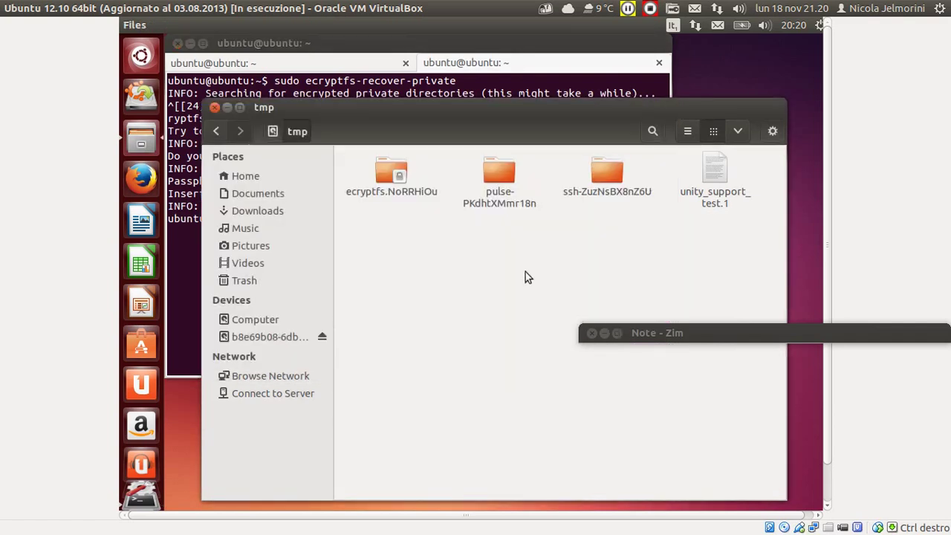
Open the ecryptfs.NoRRHiOu mount and look inside its Scaricati folder.
{"action": "double_click", "coordinate": [388, 173]}
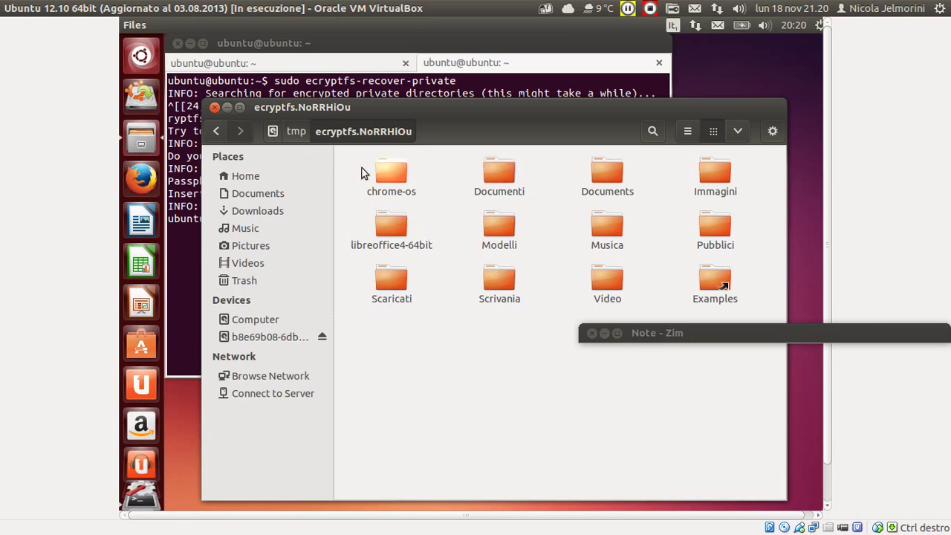
{"action": "left_click_drag", "start_coordinate": [353, 164], "coordinate": [727, 271]}
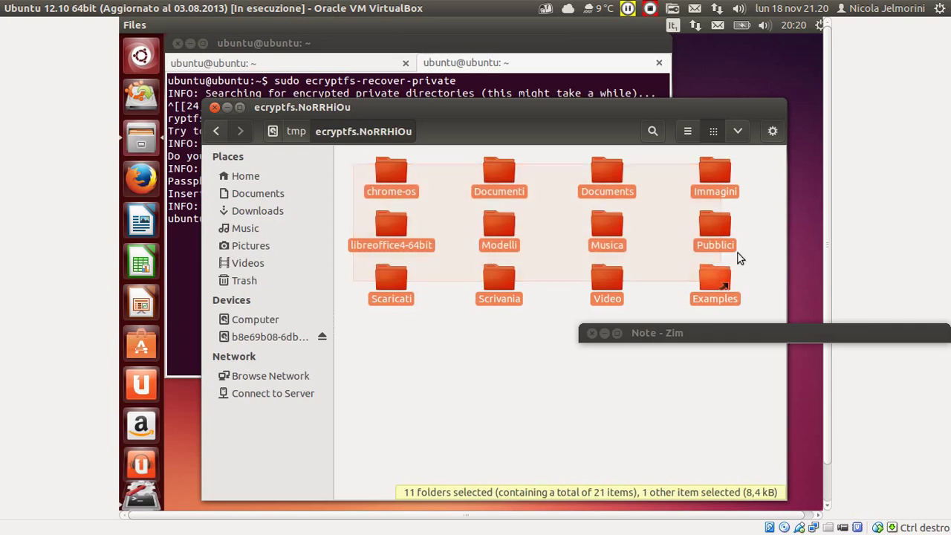
{"action": "left_click", "coordinate": [543, 260]}
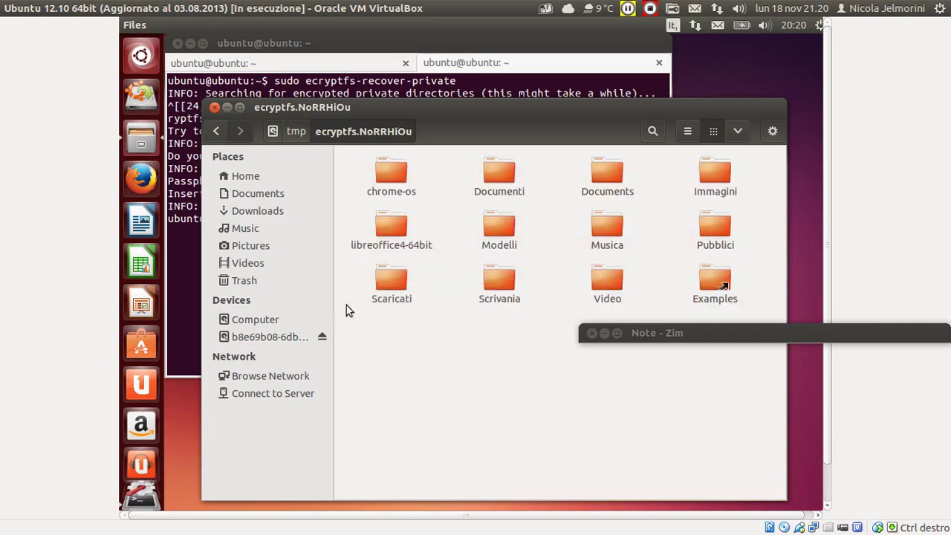
{"action": "double_click", "coordinate": [389, 274]}
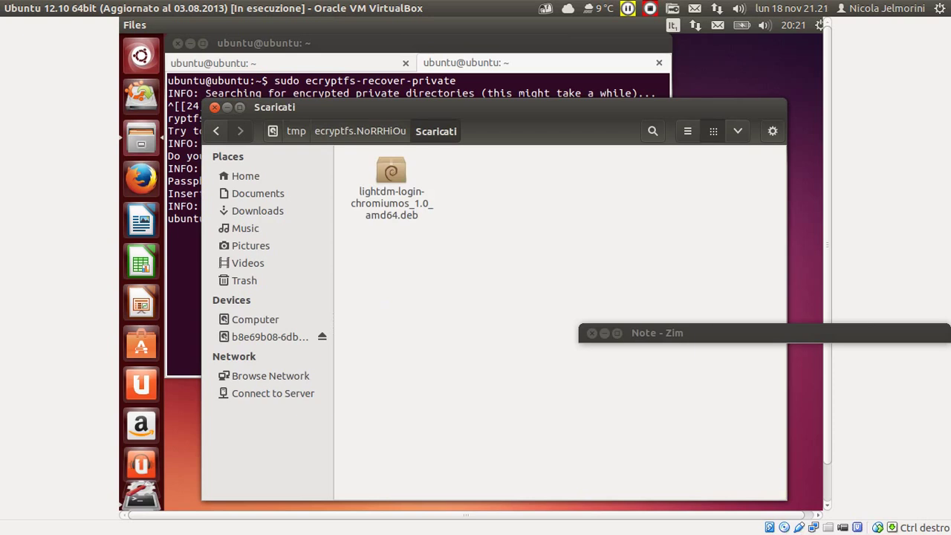
{"action": "left_click", "coordinate": [364, 132]}
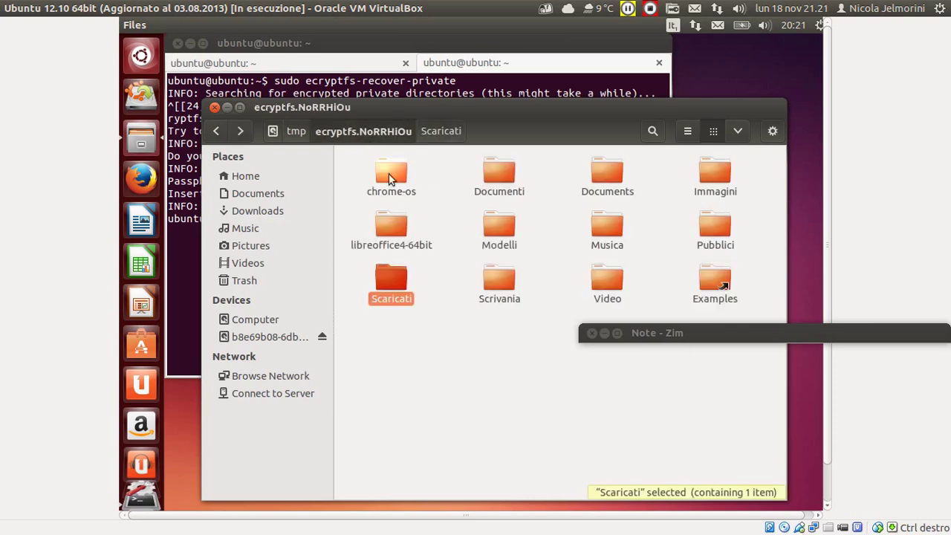
Check the Documenti folder, then back in the mount select chrome-os through Video.
{"action": "double_click", "coordinate": [493, 168]}
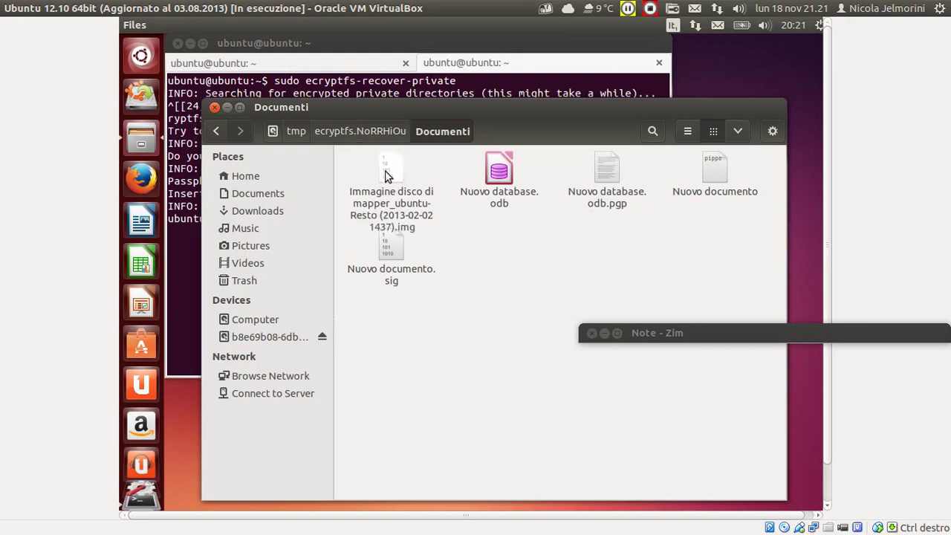
{"action": "left_click", "coordinate": [385, 173]}
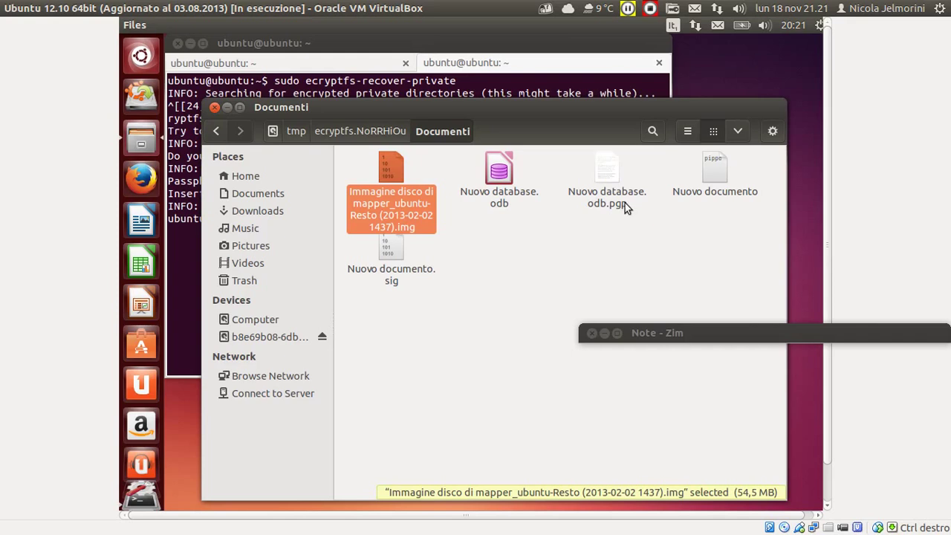
{"action": "left_click_drag", "start_coordinate": [730, 259], "coordinate": [410, 179]}
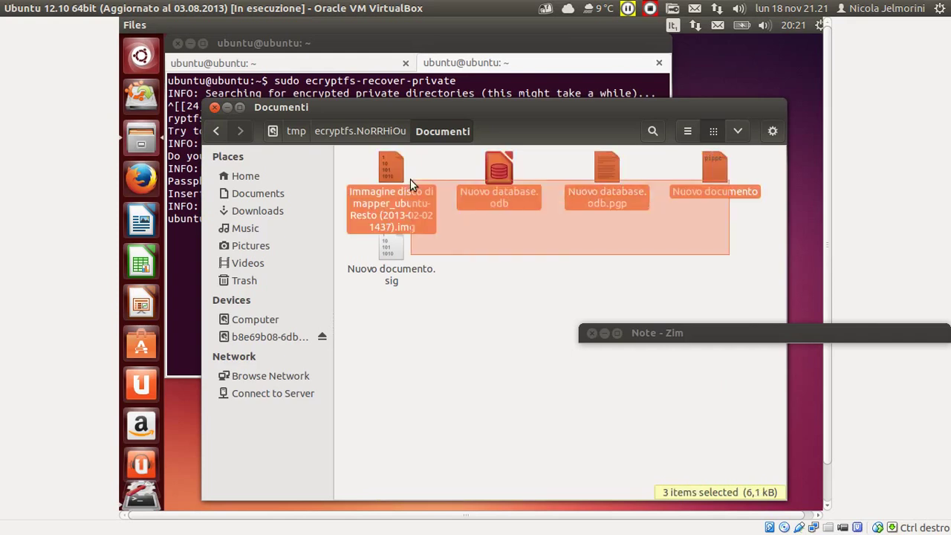
{"action": "left_click", "coordinate": [348, 125]}
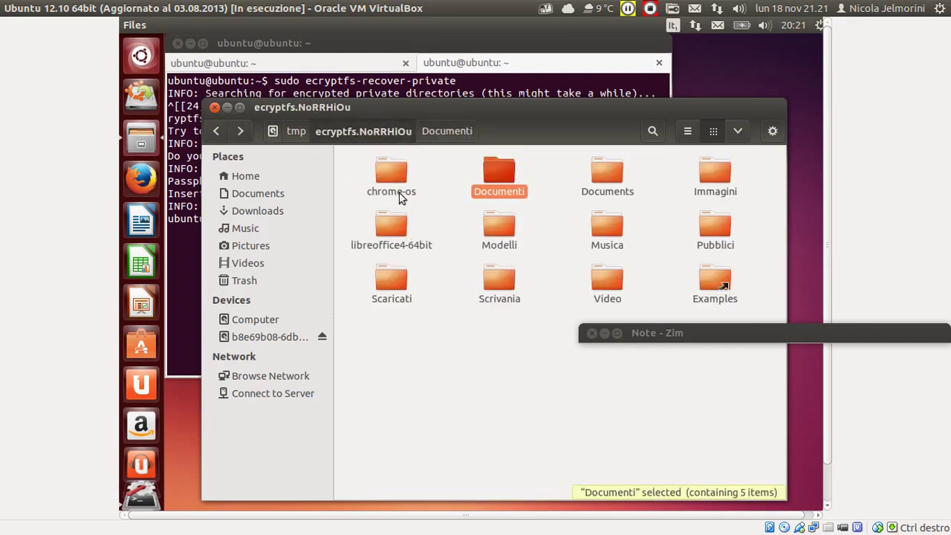
{"action": "left_click", "coordinate": [390, 177]}
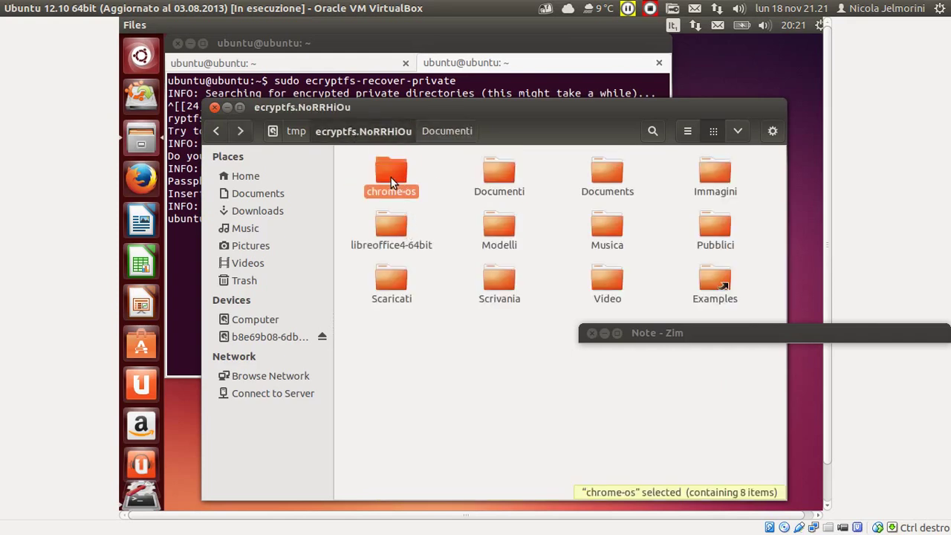
{"action": "left_click", "coordinate": [608, 271], "text": "shift"}
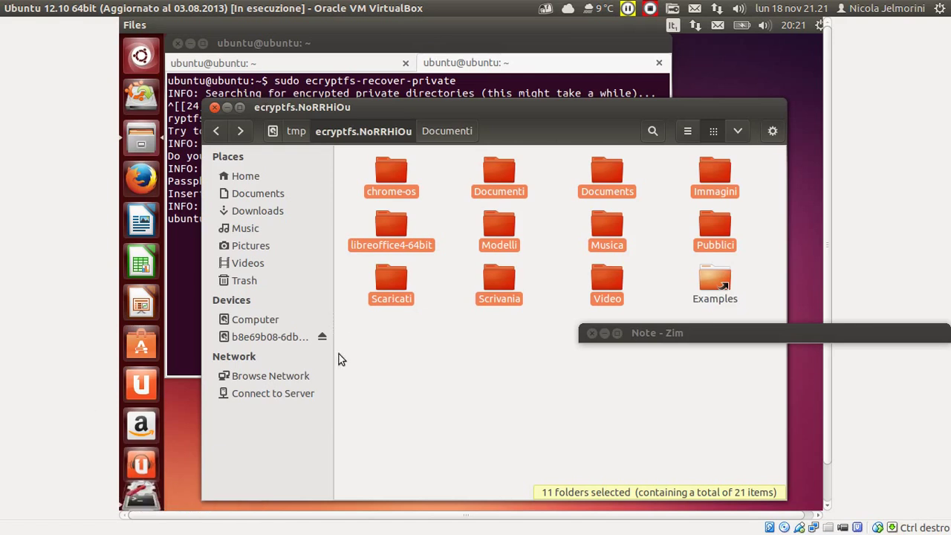
Select nine recovered folders, leaving out Immagini, Pubblici and Examples, then raise the Terminal.
{"action": "scroll", "coordinate": [830, 283], "scroll_direction": "down", "scroll_amount": 1}
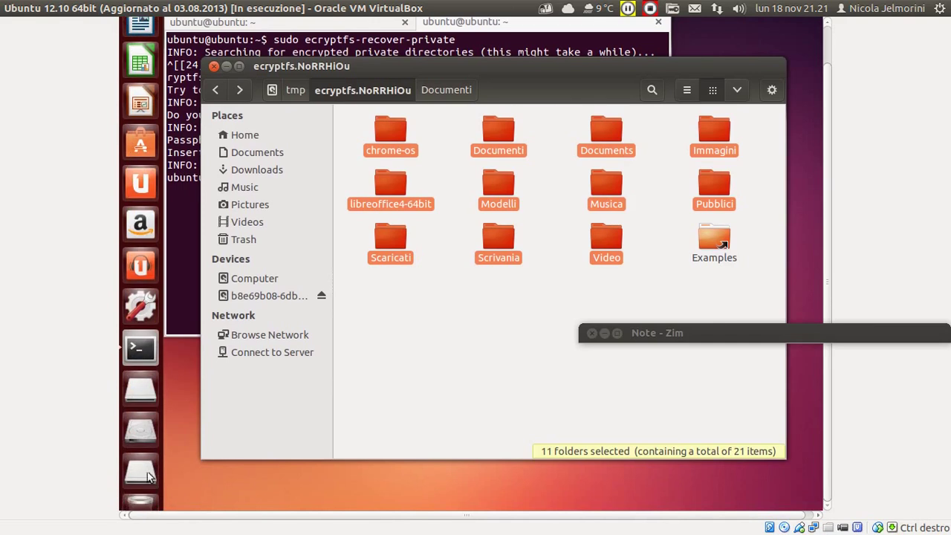
{"action": "scroll", "coordinate": [824, 202], "scroll_direction": "up", "scroll_amount": 1}
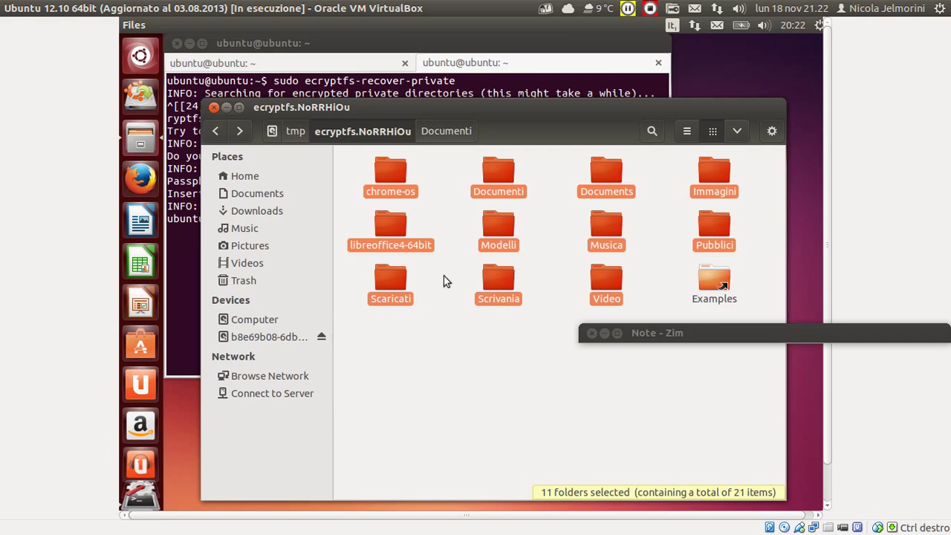
{"action": "left_click", "coordinate": [391, 219]}
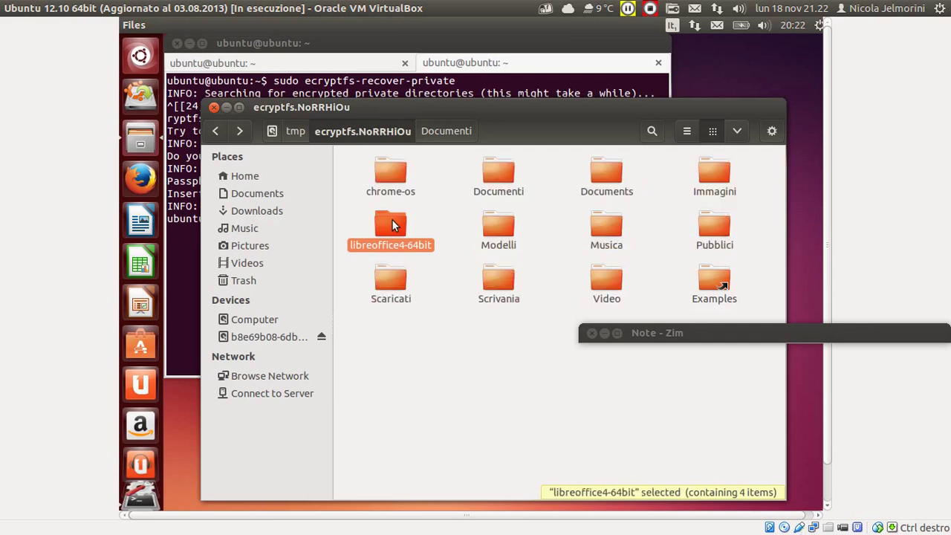
{"action": "left_click_drag", "start_coordinate": [354, 151], "coordinate": [658, 280]}
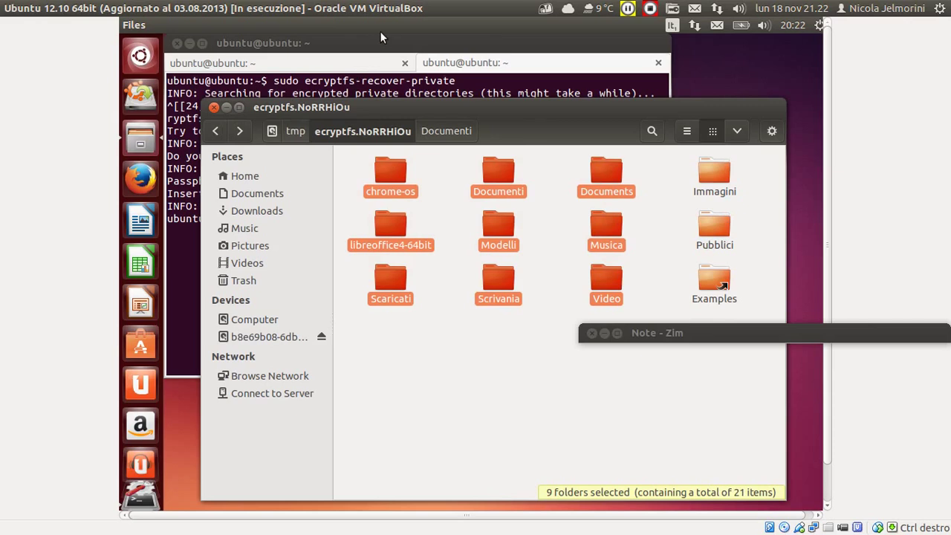
{"action": "left_click", "coordinate": [384, 38]}
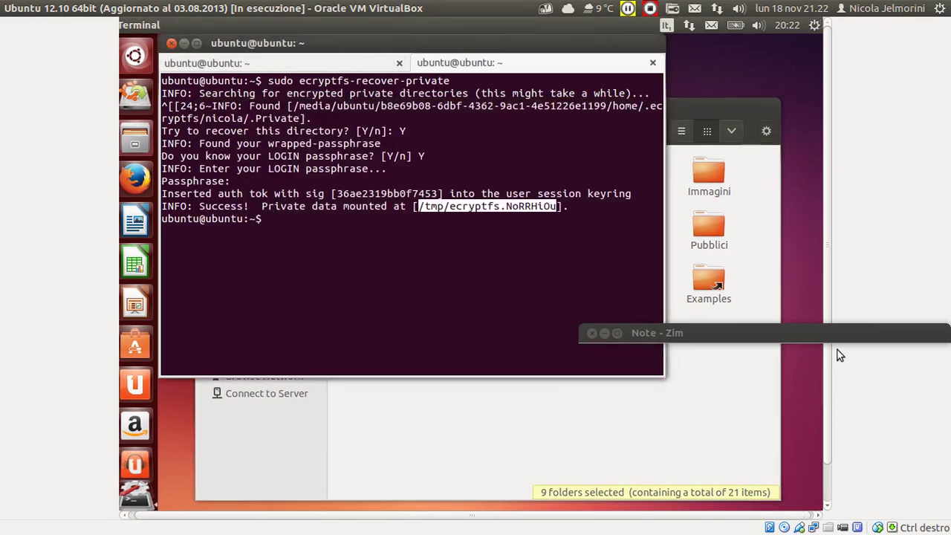
Tick the /tmp step in Zim and highlight /tmp and its paragraph in the note.
{"action": "mouse_move", "coordinate": [836, 340]}
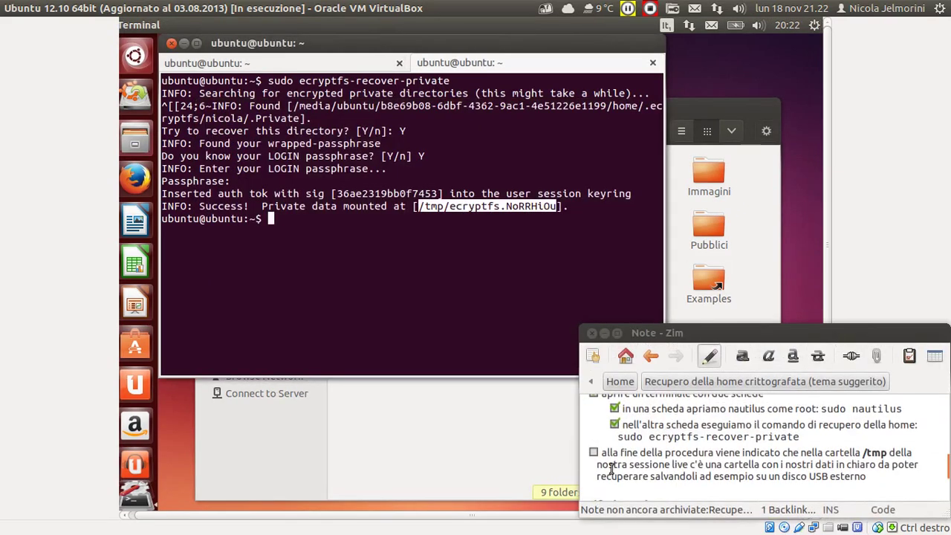
{"action": "left_click", "coordinate": [594, 453]}
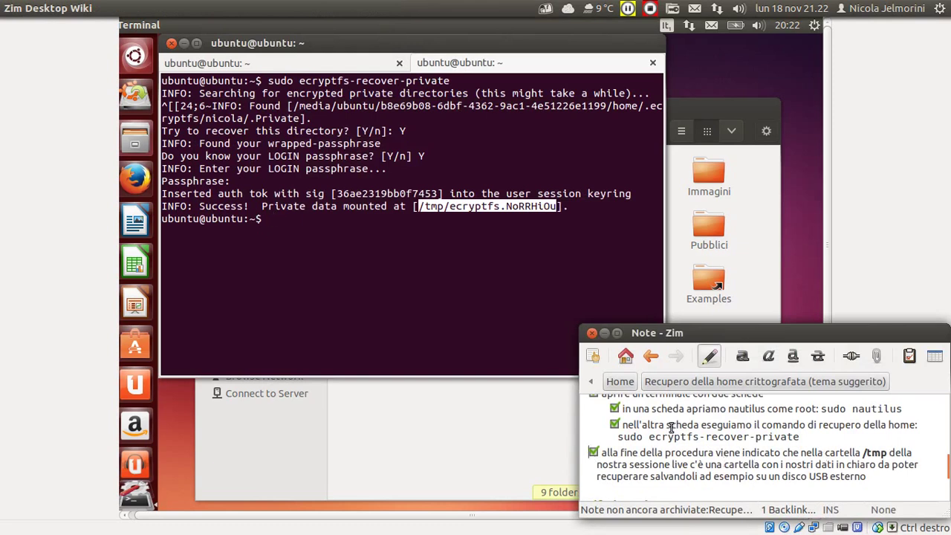
{"action": "left_click_drag", "start_coordinate": [860, 451], "coordinate": [888, 453]}
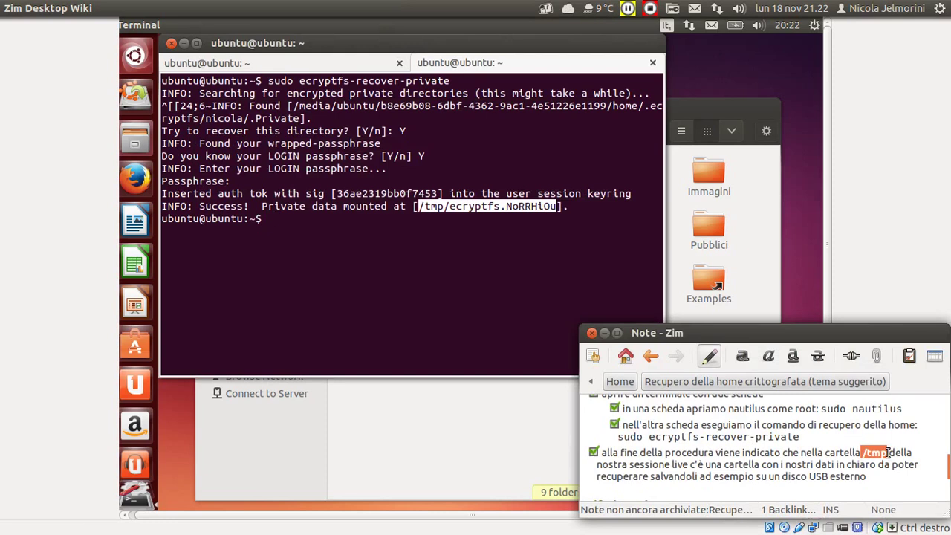
{"action": "left_click", "coordinate": [678, 464]}
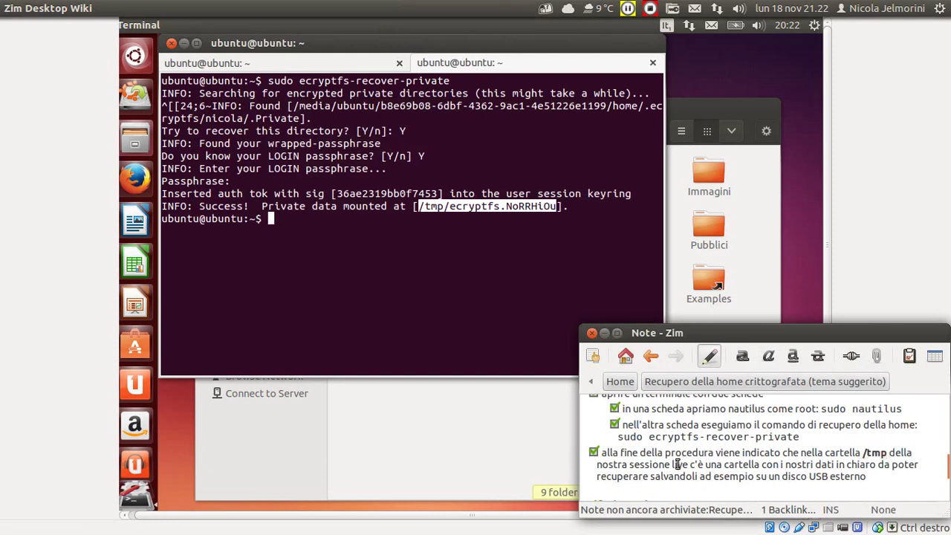
{"action": "left_click", "coordinate": [886, 475]}
{"action": "left_click_drag", "start_coordinate": [886, 475], "coordinate": [611, 453]}
{"action": "left_click", "coordinate": [613, 454]}
Highlight the LOGIN passphrase answer line in the VM terminal.
{"action": "scroll", "coordinate": [616, 455], "scroll_direction": "down", "scroll_amount": 3}
{"action": "scroll", "coordinate": [615, 454], "scroll_direction": "up", "scroll_amount": 3}
{"action": "scroll", "coordinate": [616, 454], "scroll_direction": "up", "scroll_amount": 1}
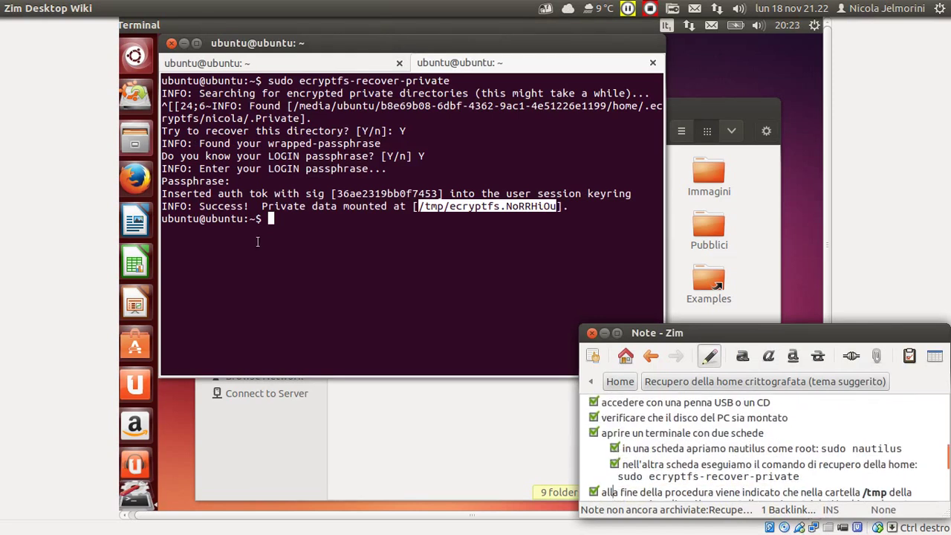
{"action": "left_click", "coordinate": [315, 221]}
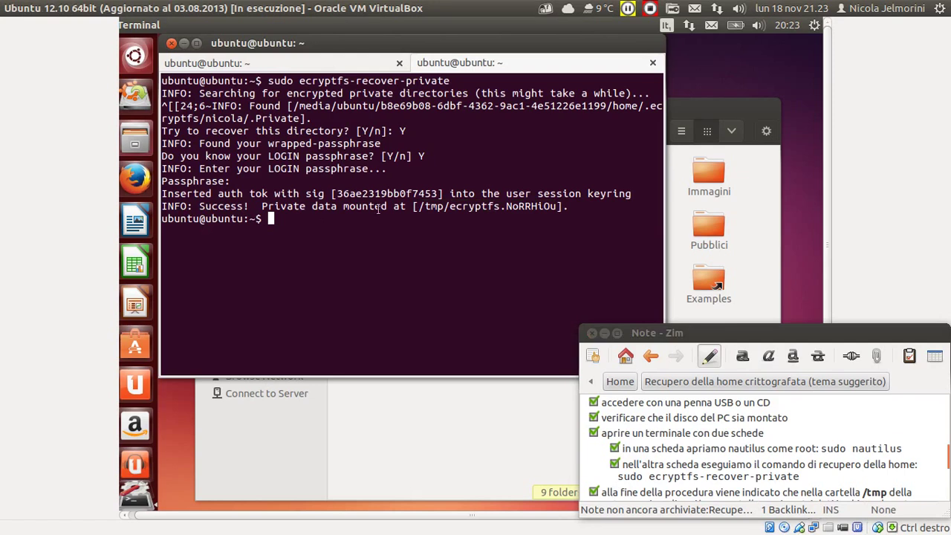
{"action": "left_click_drag", "start_coordinate": [435, 150], "coordinate": [170, 156]}
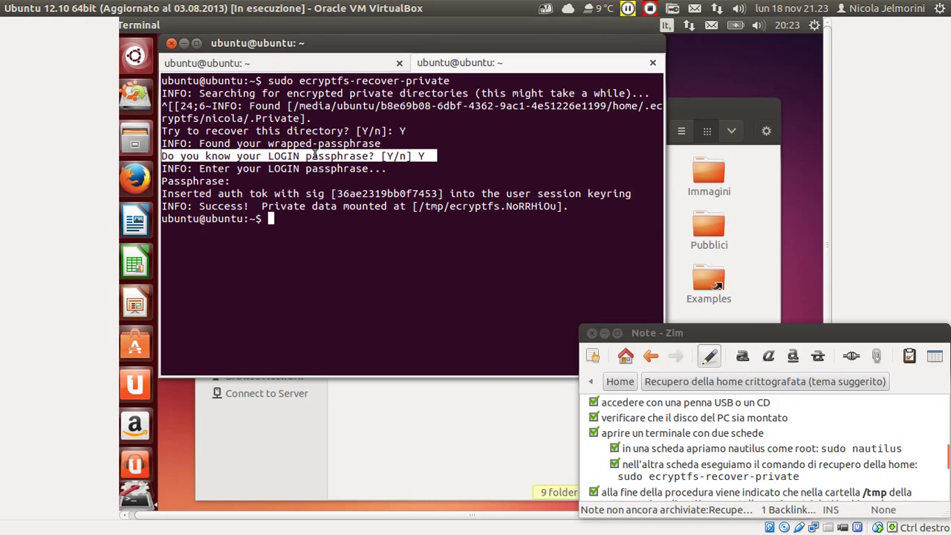
{"action": "left_click", "coordinate": [448, 156]}
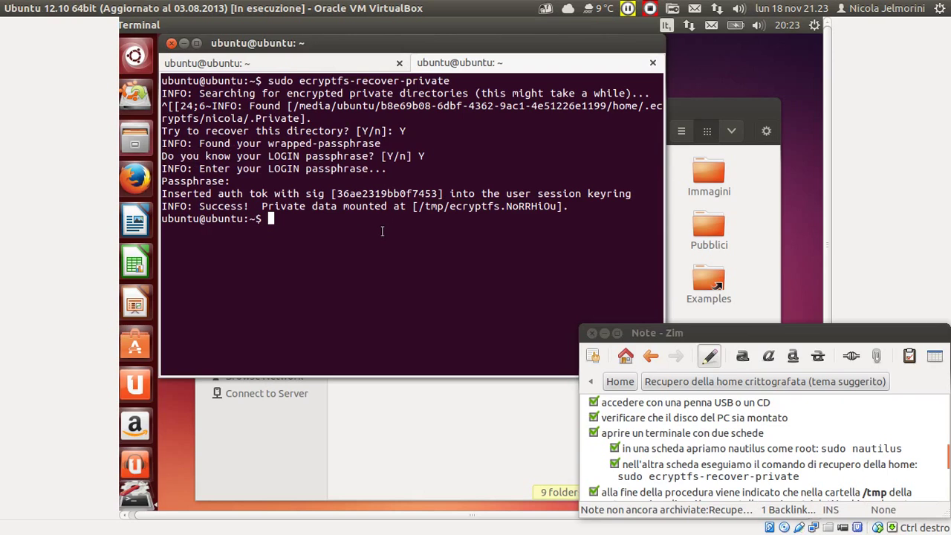
Read the home encryption key in the VirtualBox Manager's VM description, then return to the VM.
{"action": "mouse_move", "coordinate": [2, 420]}
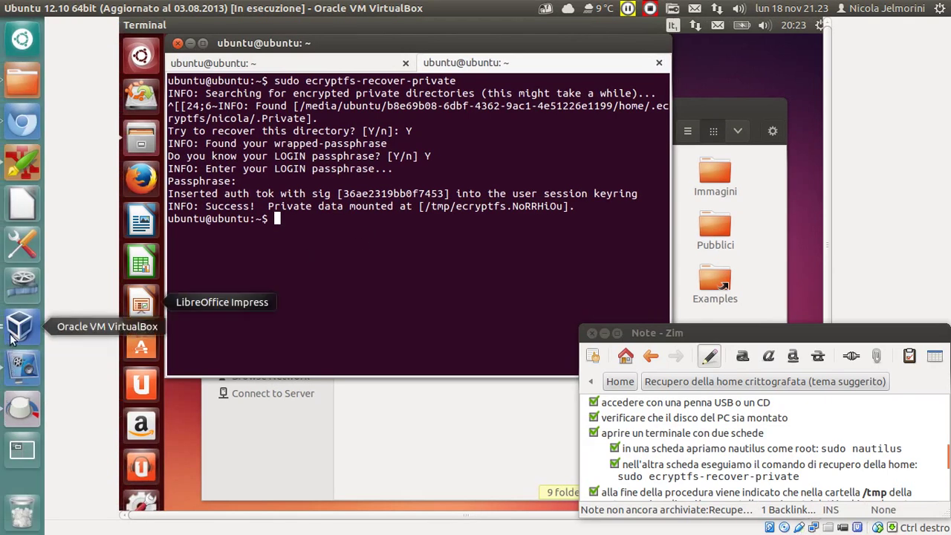
{"action": "left_click", "coordinate": [17, 448]}
{"action": "left_click", "coordinate": [690, 305]}
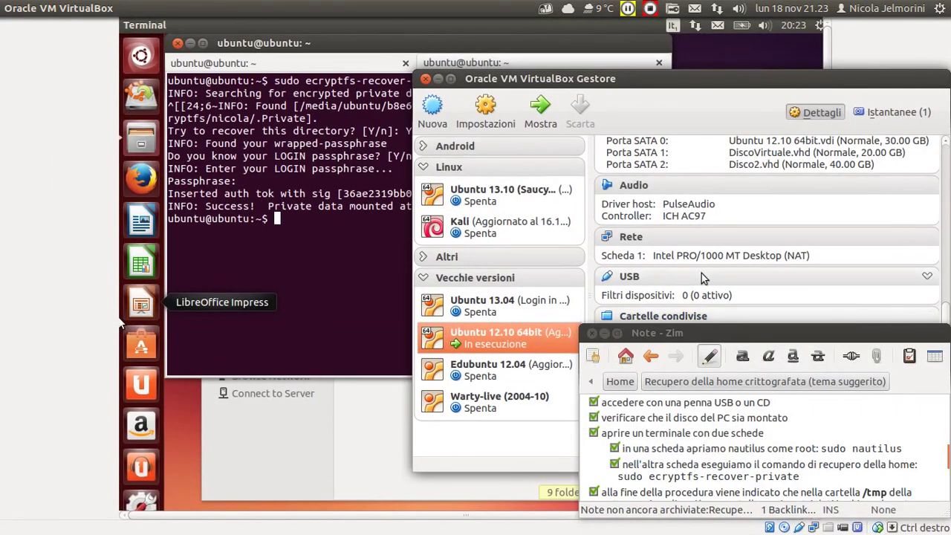
{"action": "double_click", "coordinate": [715, 329]}
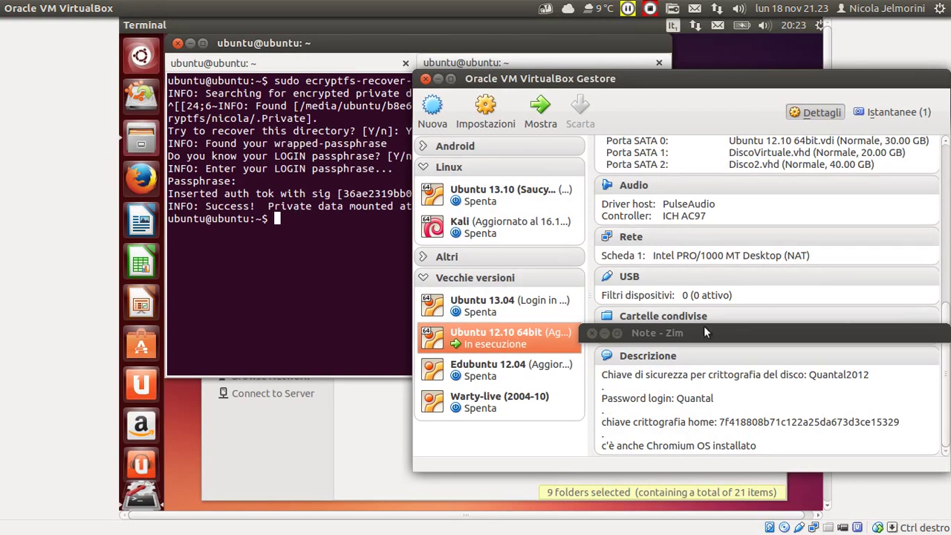
{"action": "left_click", "coordinate": [286, 218]}
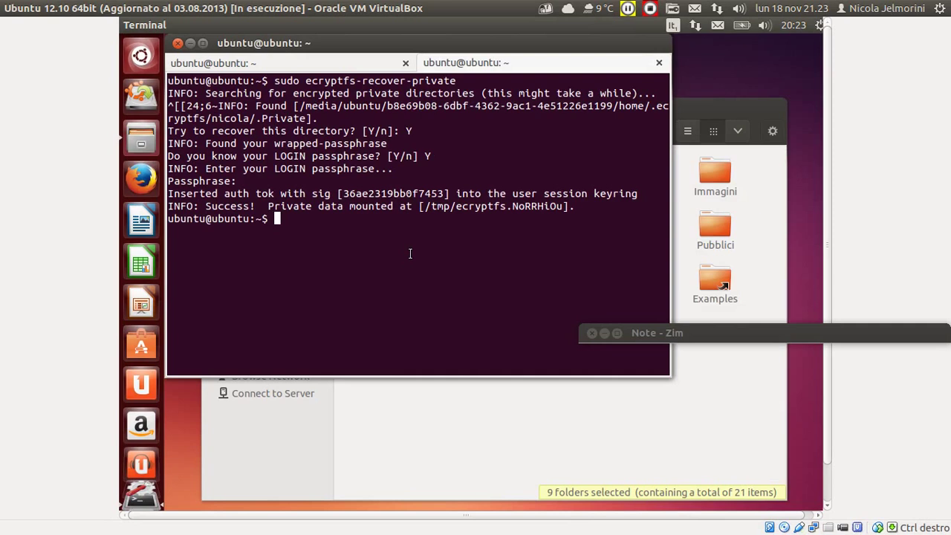
Recall and rerun 'sudo ecryptfs-recover-private' so it searches for encrypted private directories again.
{"action": "key", "text": "Up"}
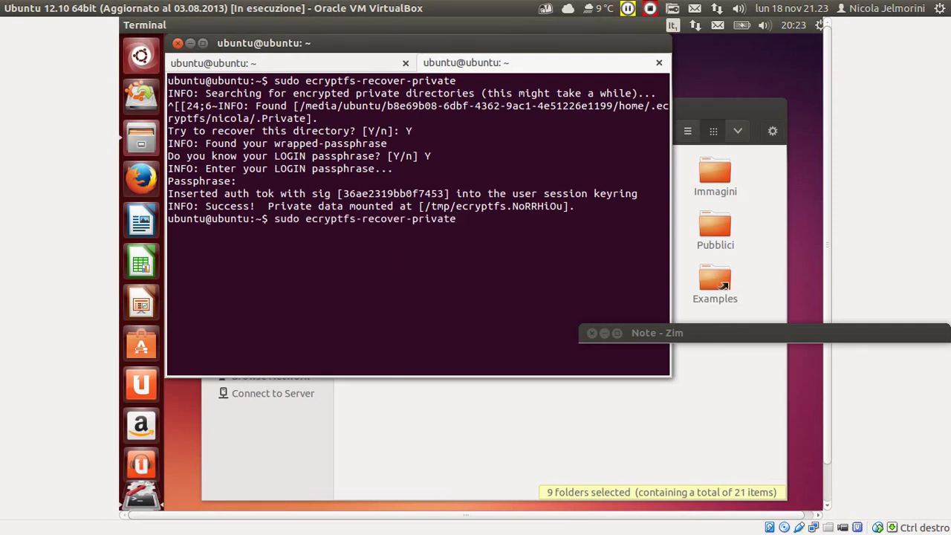
{"action": "key", "text": "Return"}
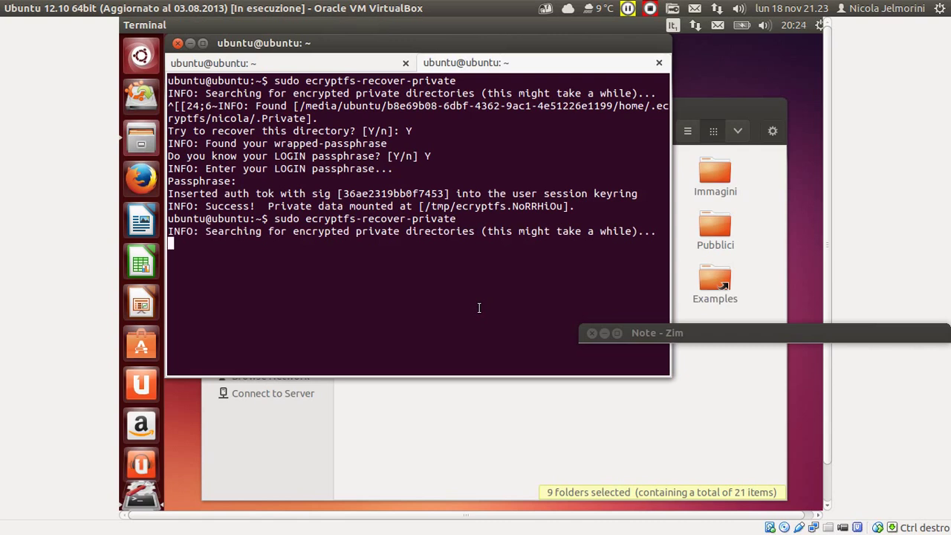
{"action": "scroll", "coordinate": [702, 427], "scroll_direction": "down", "scroll_amount": 3}
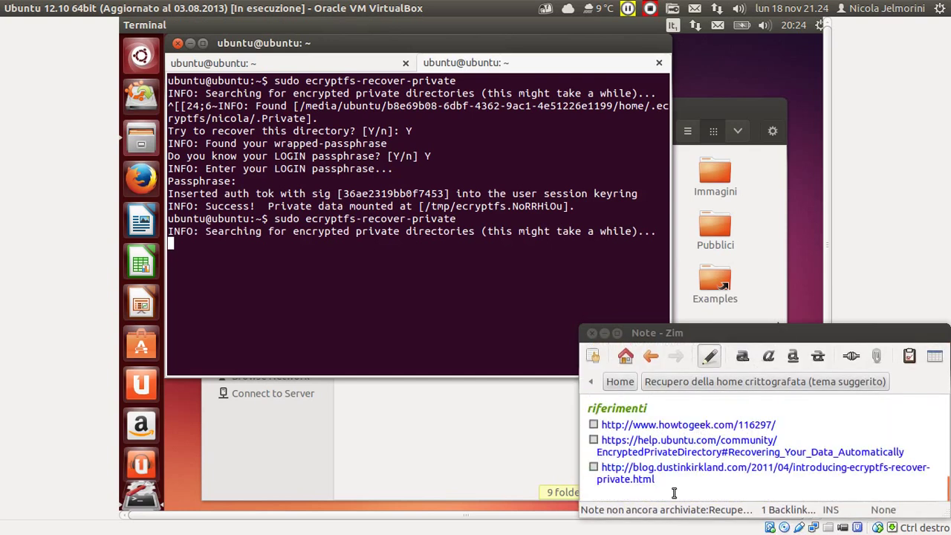
Review the three reference links under 'riferimenti' in the Zim note, then minimize Zim.
{"action": "left_click_drag", "start_coordinate": [672, 485], "coordinate": [588, 410]}
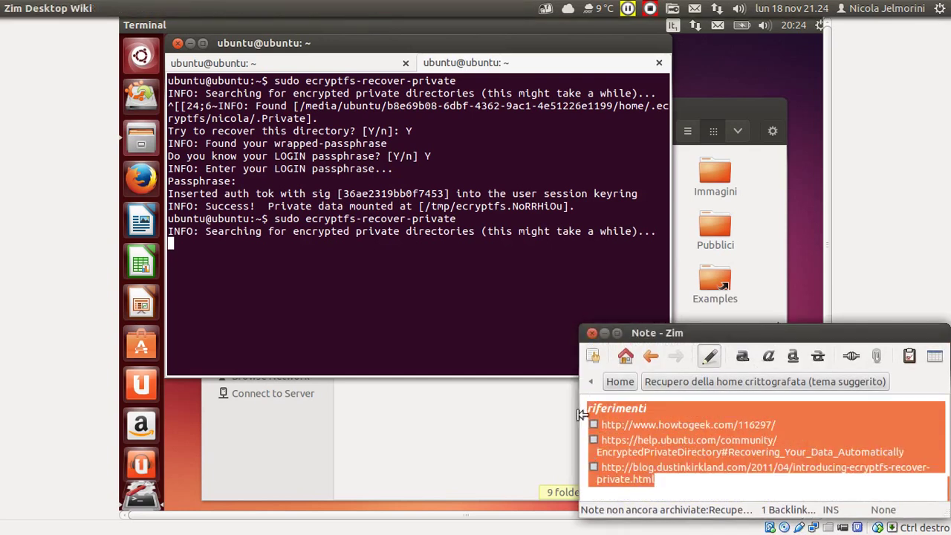
{"action": "left_click", "coordinate": [691, 408]}
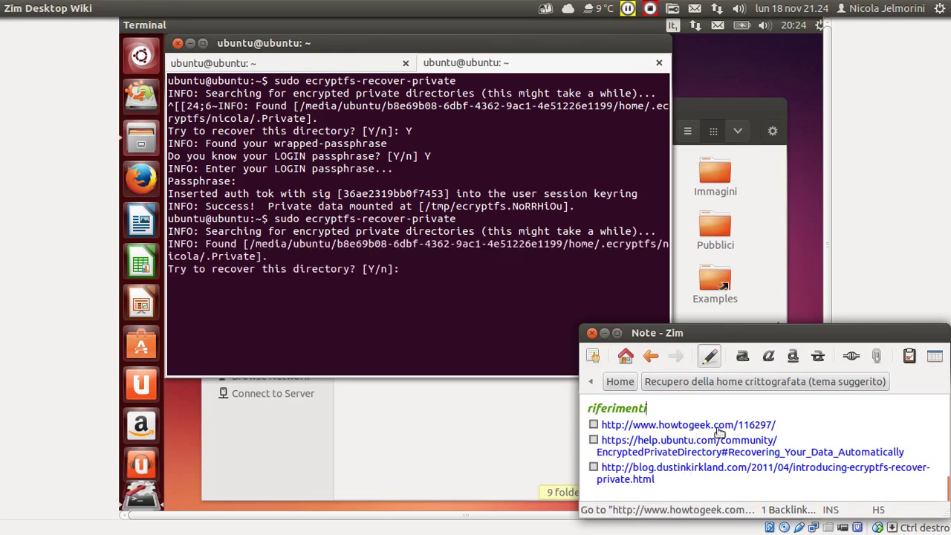
{"action": "scroll", "coordinate": [672, 425], "scroll_direction": "up", "scroll_amount": 3}
{"action": "scroll", "coordinate": [718, 433], "scroll_direction": "down", "scroll_amount": 2}
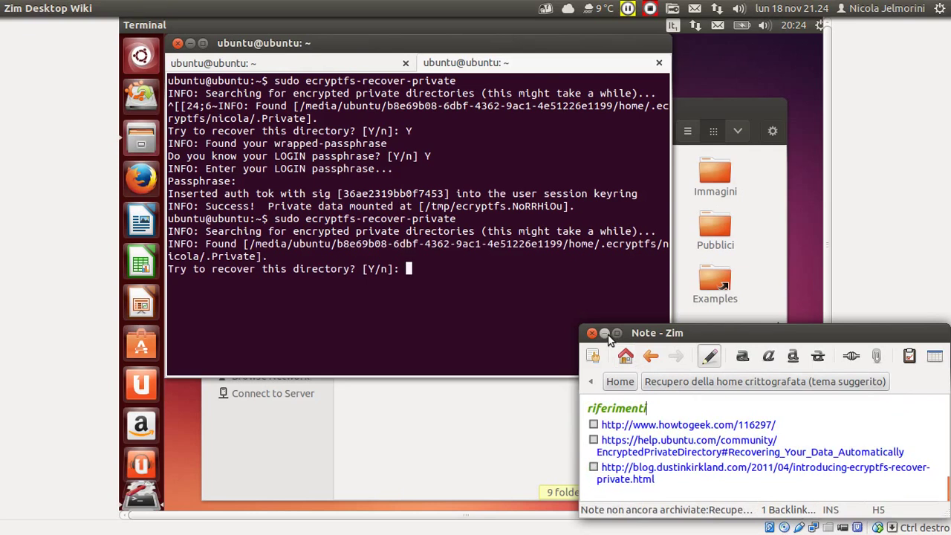
{"action": "left_click", "coordinate": [604, 333]}
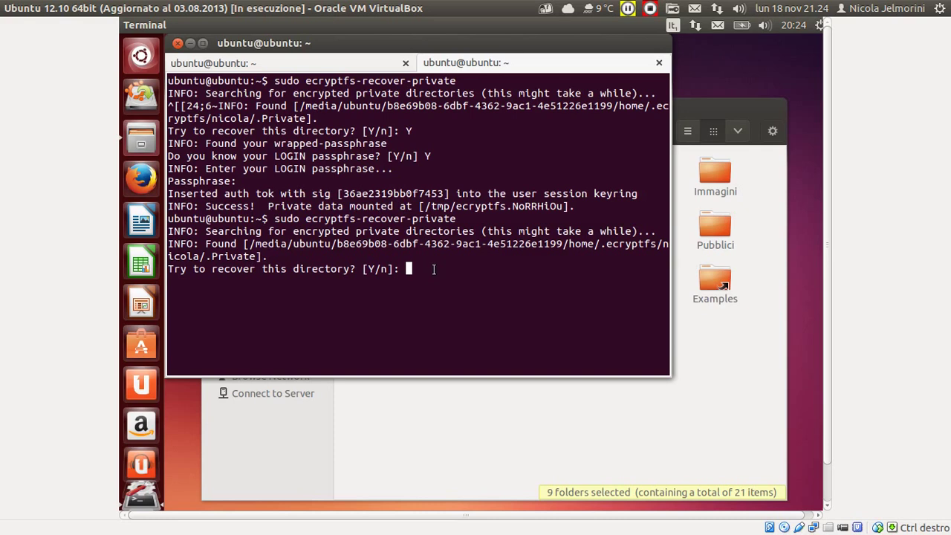
Answer Y to recover the found .Private directory and n to knowing the login passphrase.
{"action": "type", "text": "Y"}
{"action": "key", "text": "Return"}
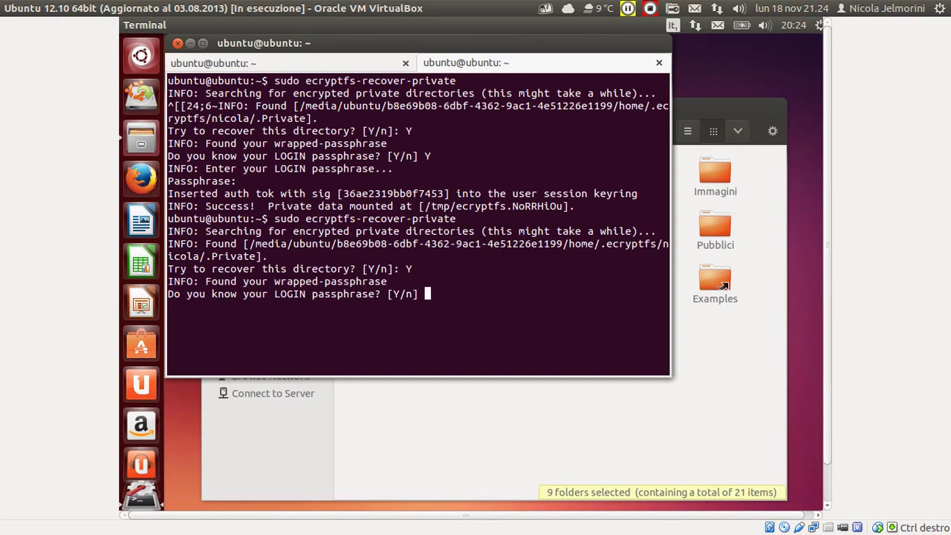
{"action": "type", "text": "n"}
{"action": "key", "text": "Return"}
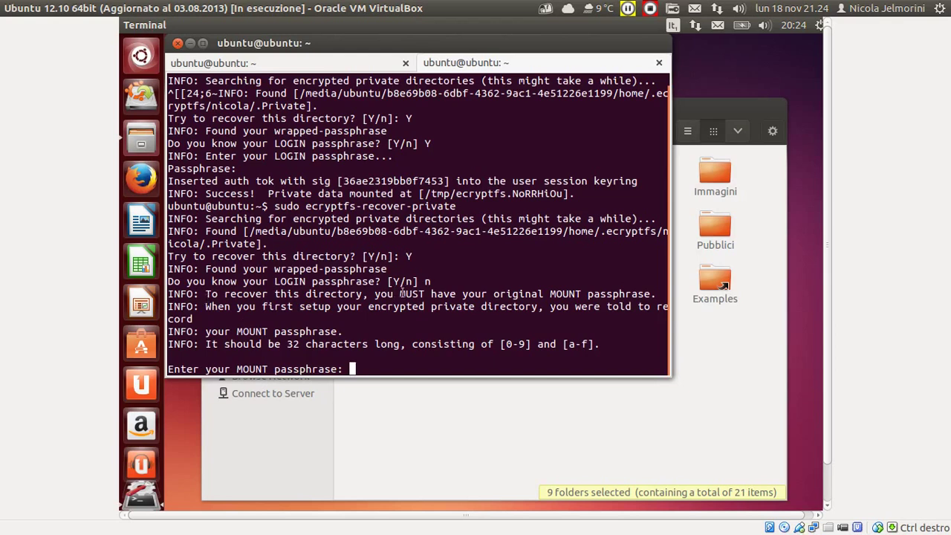
Highlight the 'MUST have' warning and the first-setup line in the terminal output.
{"action": "left_click_drag", "start_coordinate": [369, 293], "coordinate": [650, 294]}
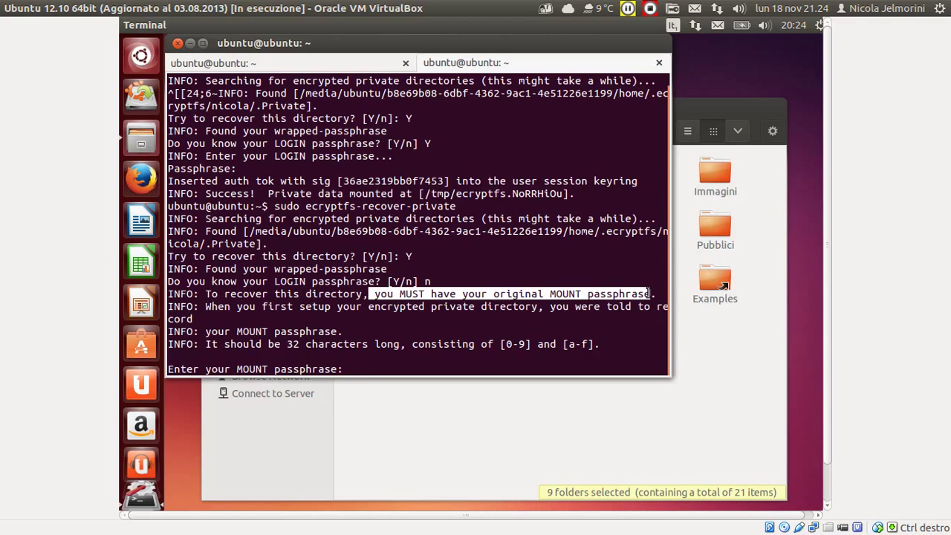
{"action": "left_click", "coordinate": [572, 295]}
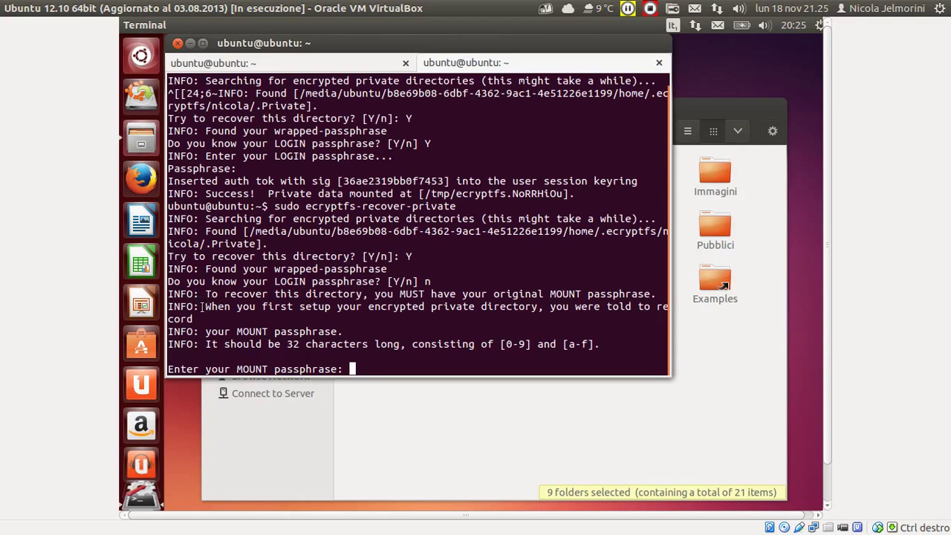
{"action": "left_click_drag", "start_coordinate": [201, 306], "coordinate": [647, 315]}
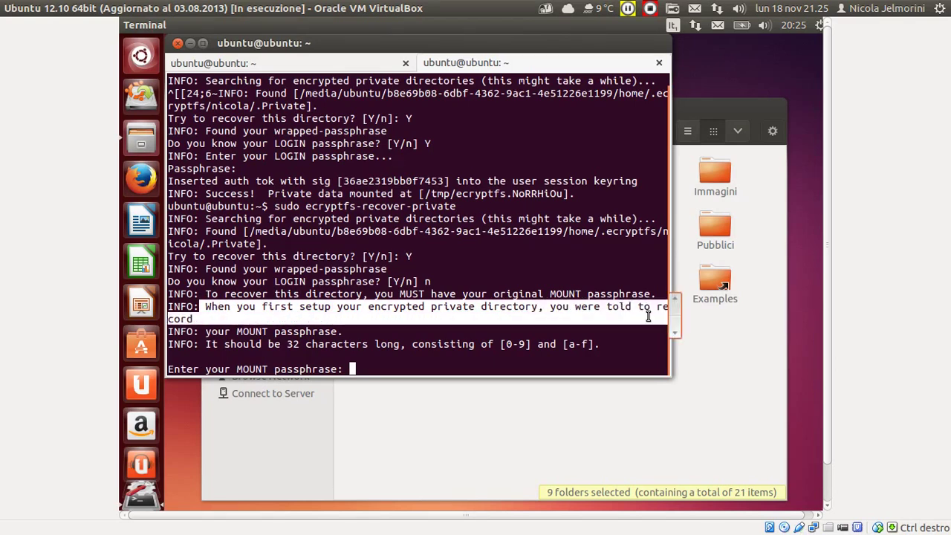
{"action": "left_click", "coordinate": [349, 324]}
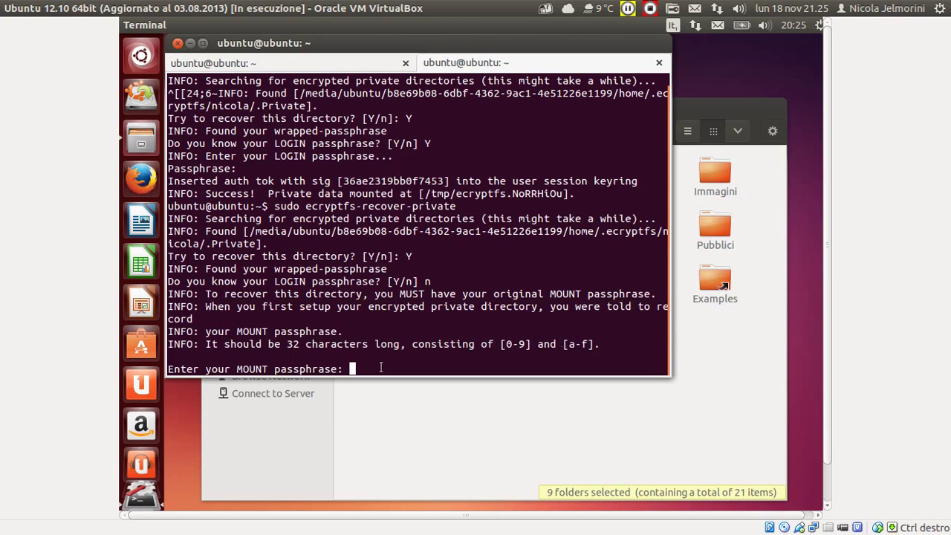
Restore VirtualBox Manager and move it higher, then shift the VM's terminal down.
{"action": "mouse_move", "coordinate": [15, 365]}
{"action": "left_click", "coordinate": [21, 325]}
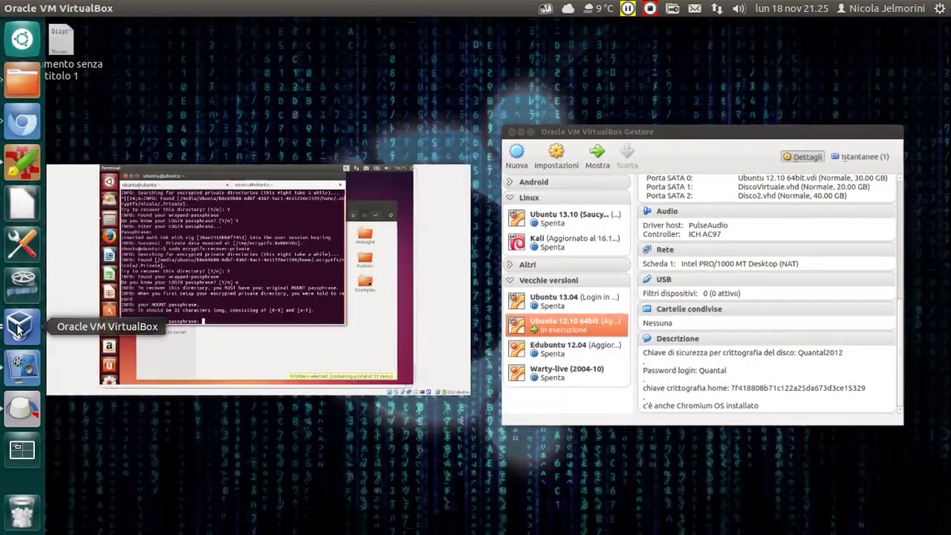
{"action": "left_click", "coordinate": [708, 260]}
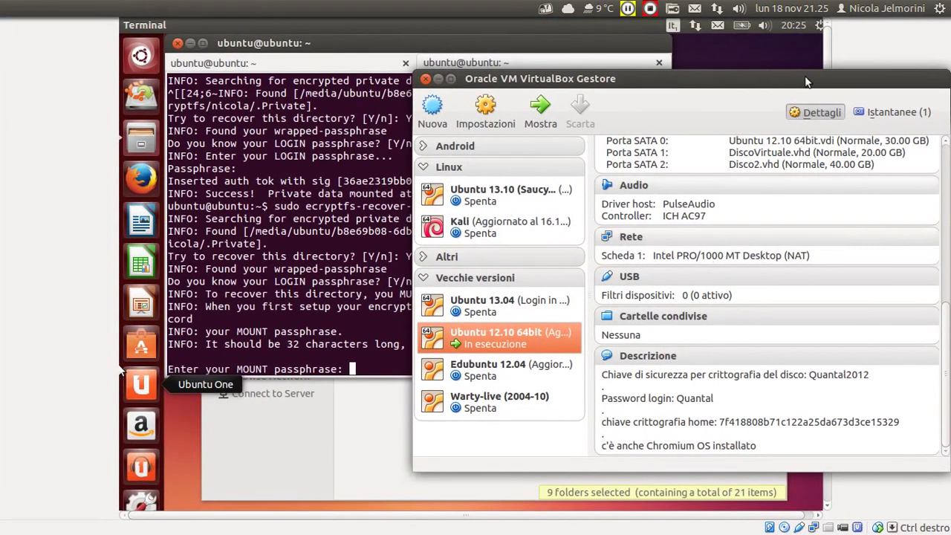
{"action": "left_click_drag", "start_coordinate": [802, 87], "coordinate": [801, 32]}
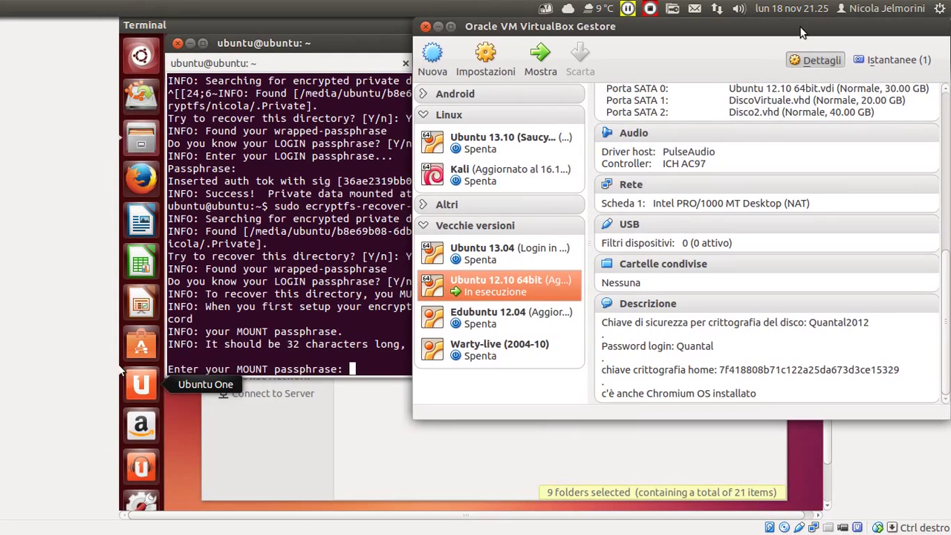
{"action": "left_click", "coordinate": [343, 44]}
{"action": "left_click_drag", "start_coordinate": [343, 44], "coordinate": [326, 178]}
Set VirtualBox Manager to 'Sempre in primo piano' (always on top), then refocus the VM.
{"action": "mouse_move", "coordinate": [2, 398]}
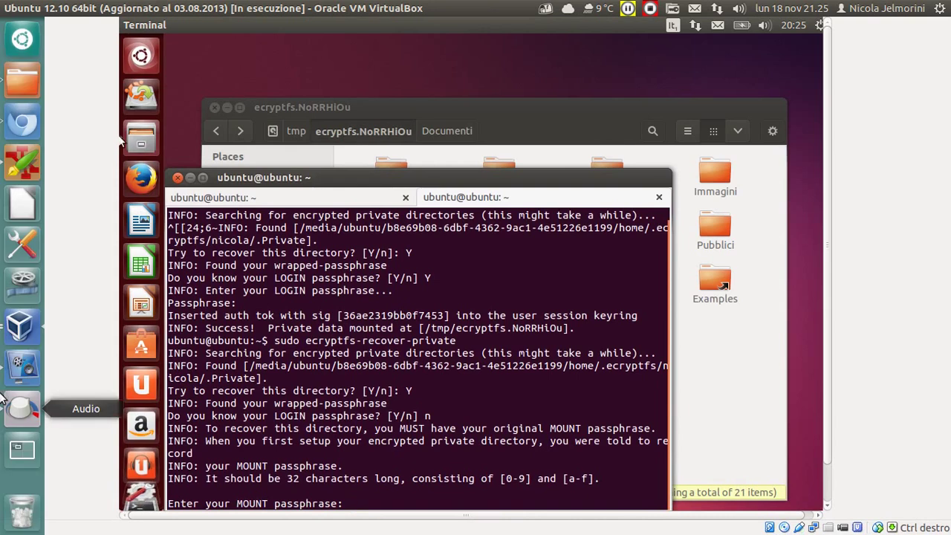
{"action": "left_click", "coordinate": [19, 324]}
{"action": "left_click", "coordinate": [798, 189]}
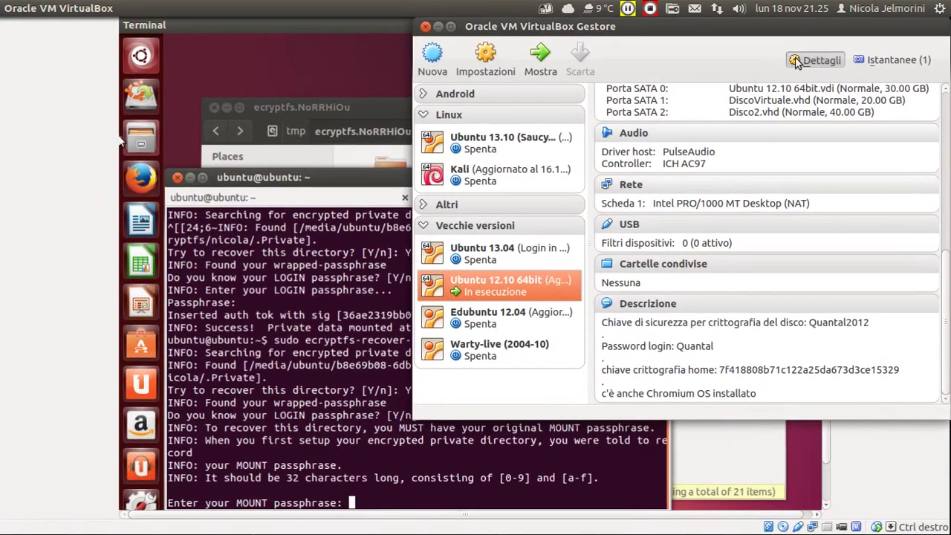
{"action": "right_click", "coordinate": [781, 26]}
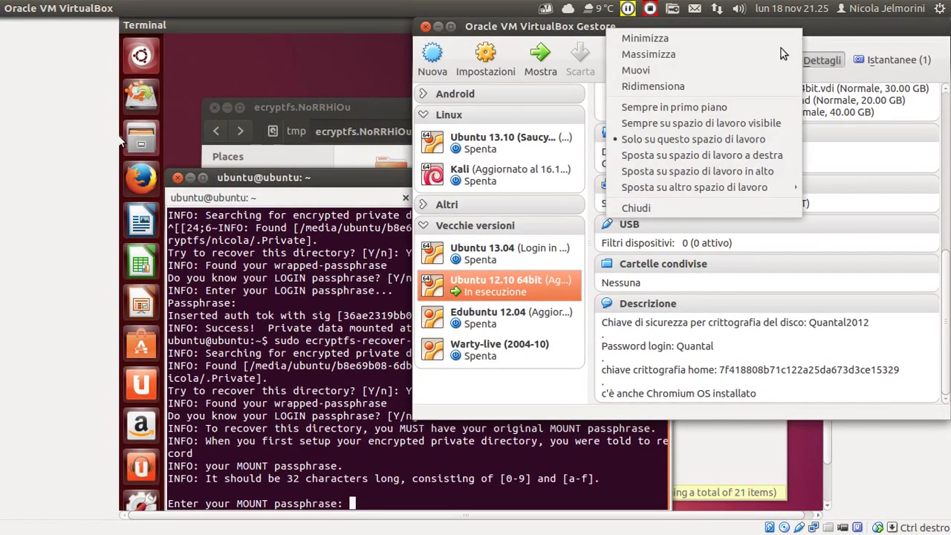
{"action": "left_click", "coordinate": [759, 107]}
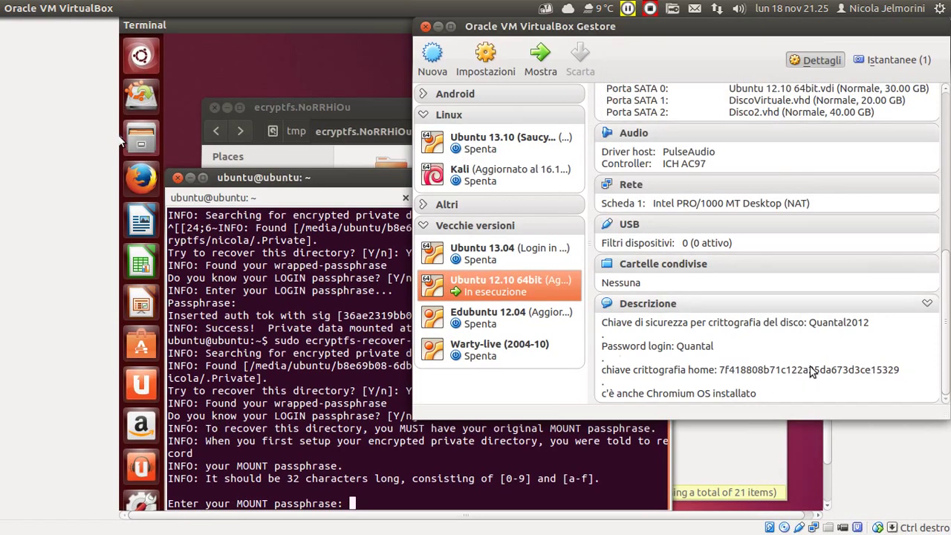
{"action": "left_click", "coordinate": [361, 502]}
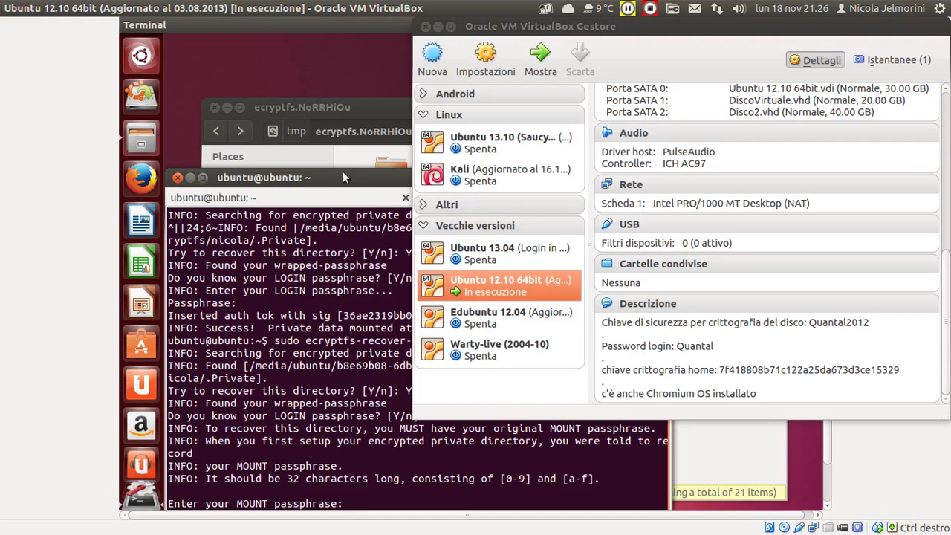
Submit the mount passphrase, highlight the Success line and /tmp/ecryptfs.k9JwYf8P, then untick 'Sempre in primo piano'.
{"action": "key", "text": "Return"}
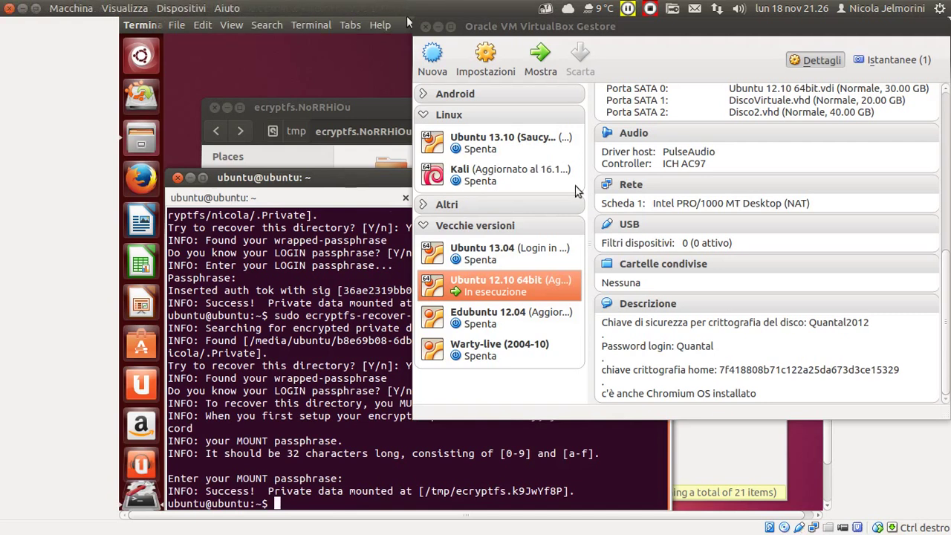
{"action": "left_click_drag", "start_coordinate": [198, 491], "coordinate": [411, 494]}
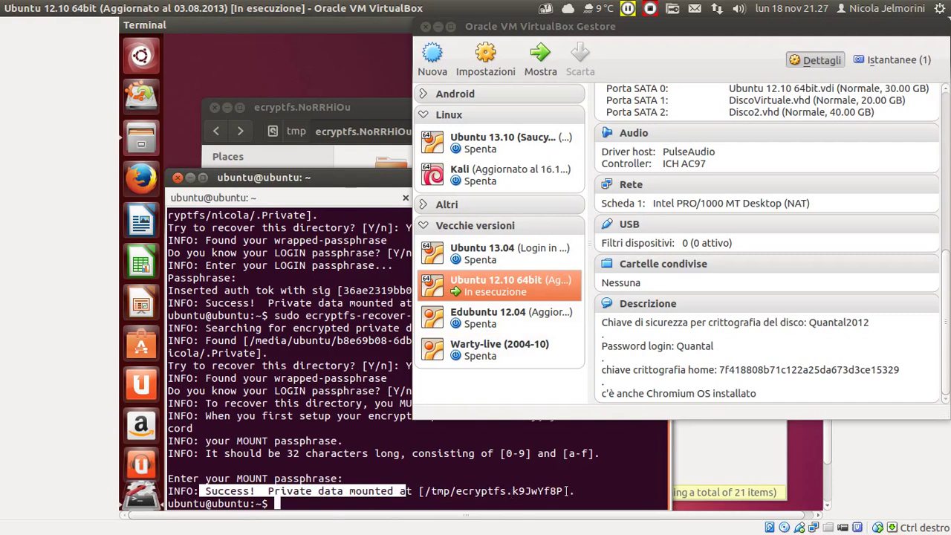
{"action": "left_click_drag", "start_coordinate": [565, 491], "coordinate": [424, 491]}
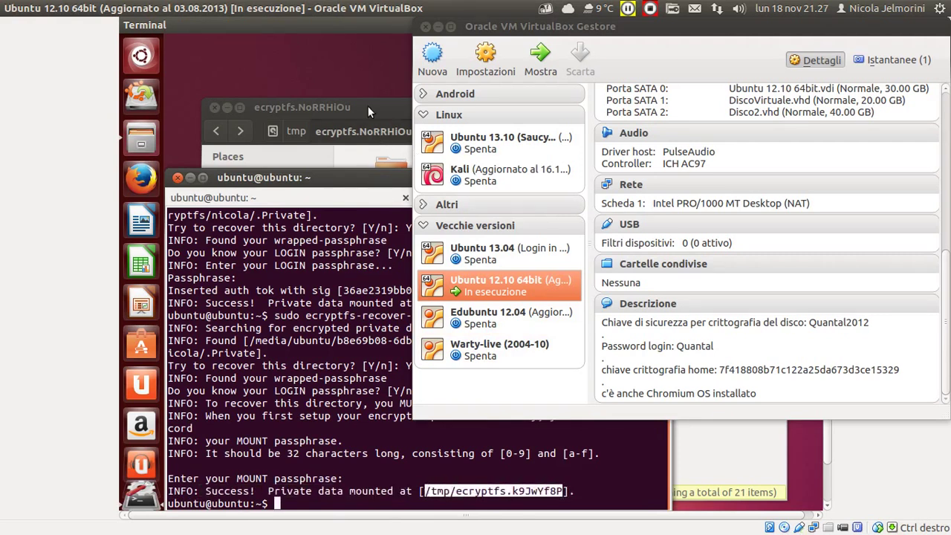
{"action": "right_click", "coordinate": [551, 31]}
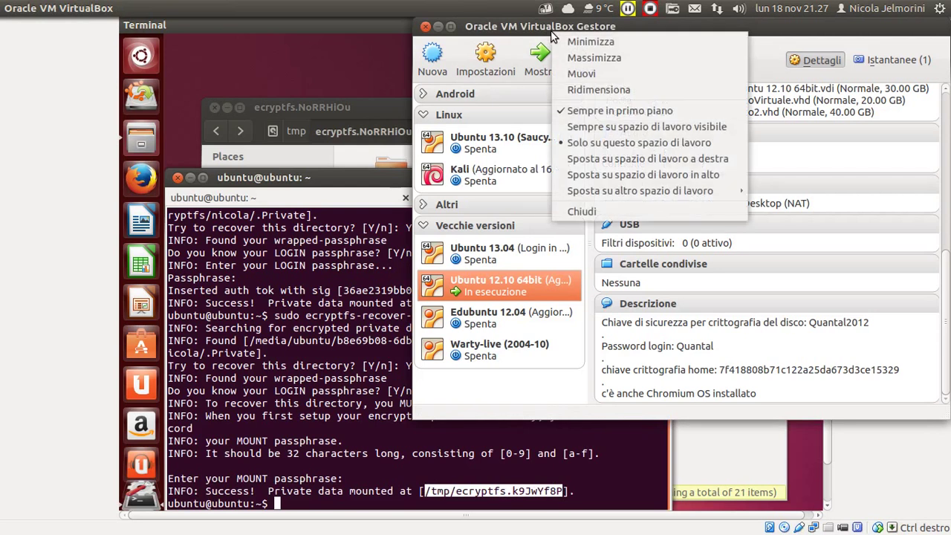
{"action": "left_click", "coordinate": [570, 109]}
In Files, go to /tmp, open ecryptfs.k9JwYf8P, peek into Musica, and return.
{"action": "left_click", "coordinate": [389, 109]}
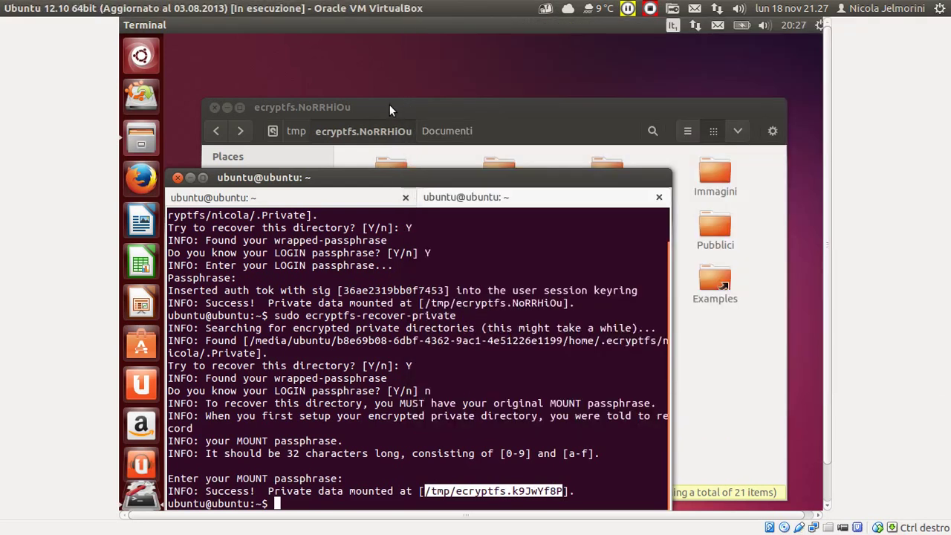
{"action": "left_click", "coordinate": [389, 106]}
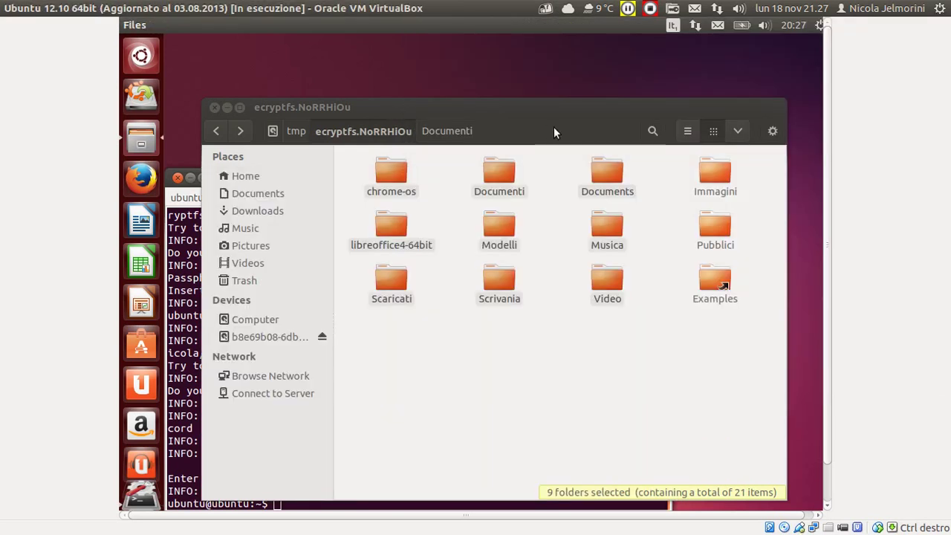
{"action": "left_click", "coordinate": [590, 377]}
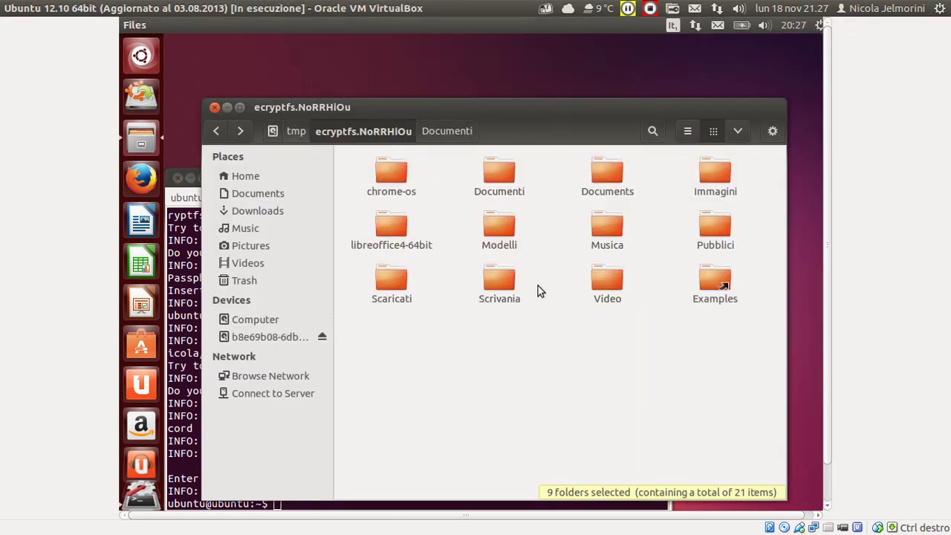
{"action": "left_click", "coordinate": [296, 131]}
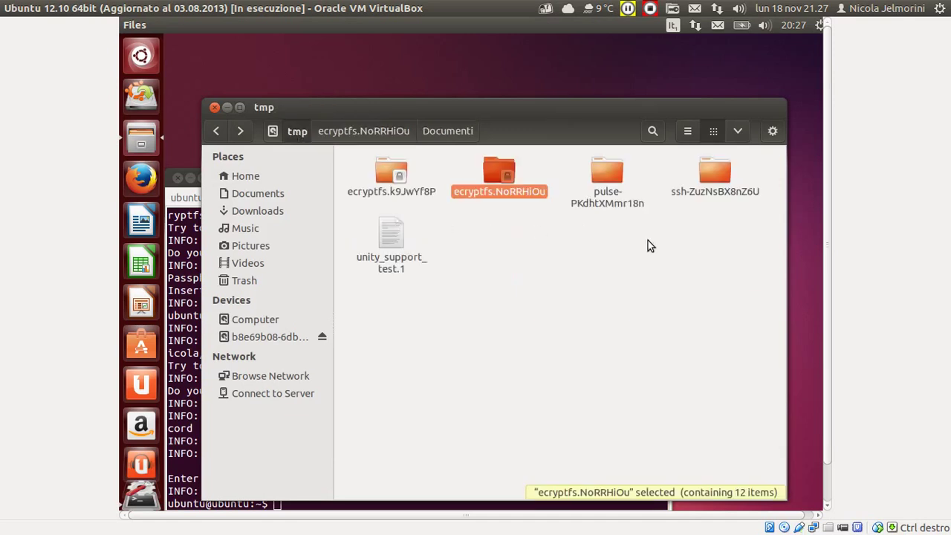
{"action": "double_click", "coordinate": [396, 171]}
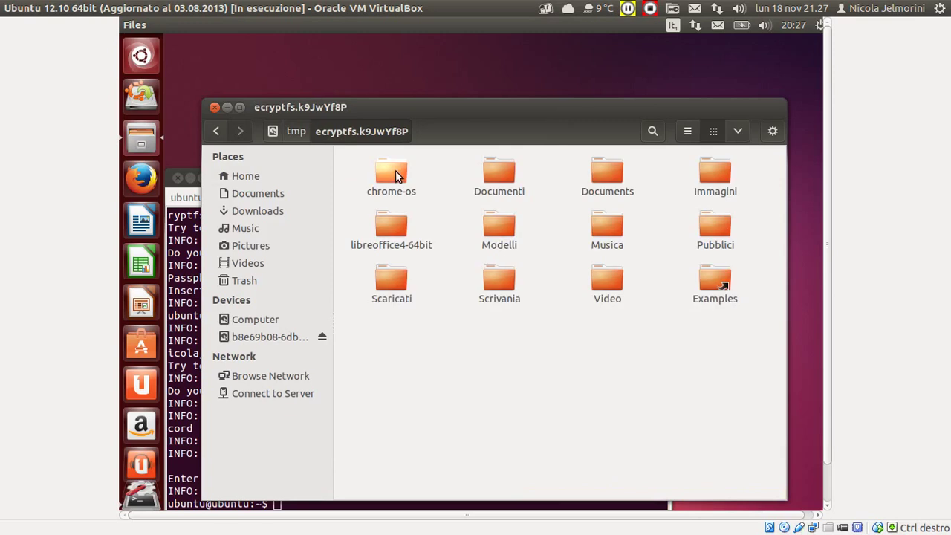
{"action": "double_click", "coordinate": [616, 228]}
{"action": "left_click", "coordinate": [380, 130]}
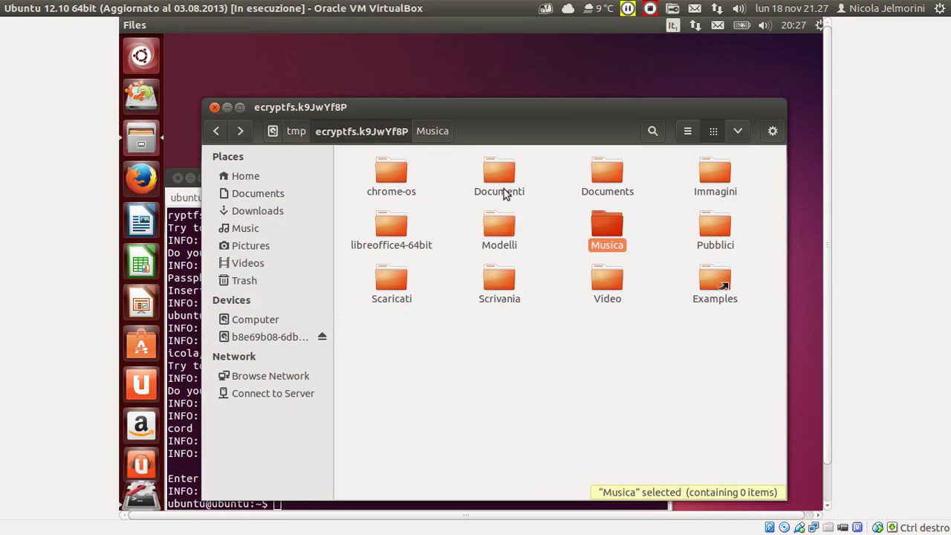
Move the file browser up-left, briefly select the top folder rows, then bring the terminal forward.
{"action": "left_click_drag", "start_coordinate": [368, 111], "coordinate": [344, 56]}
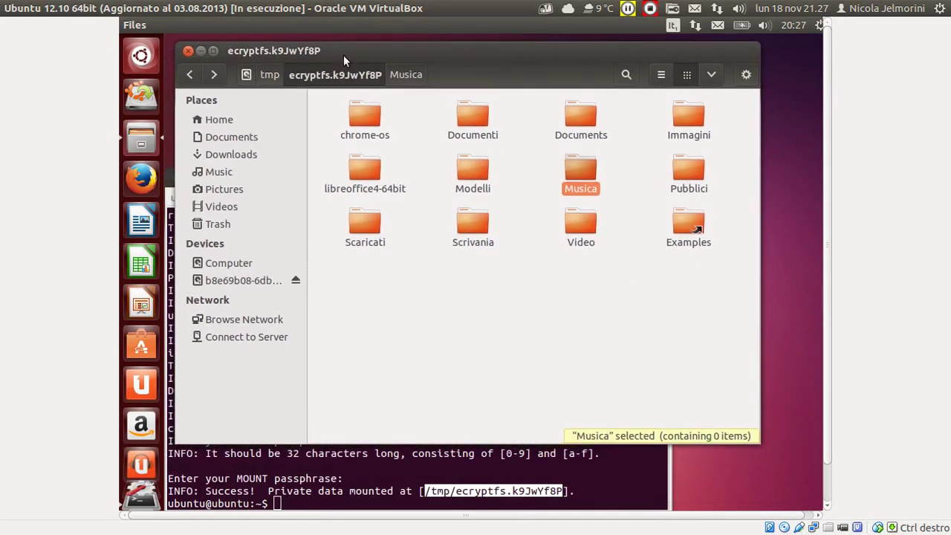
{"action": "left_click_drag", "start_coordinate": [323, 95], "coordinate": [690, 201]}
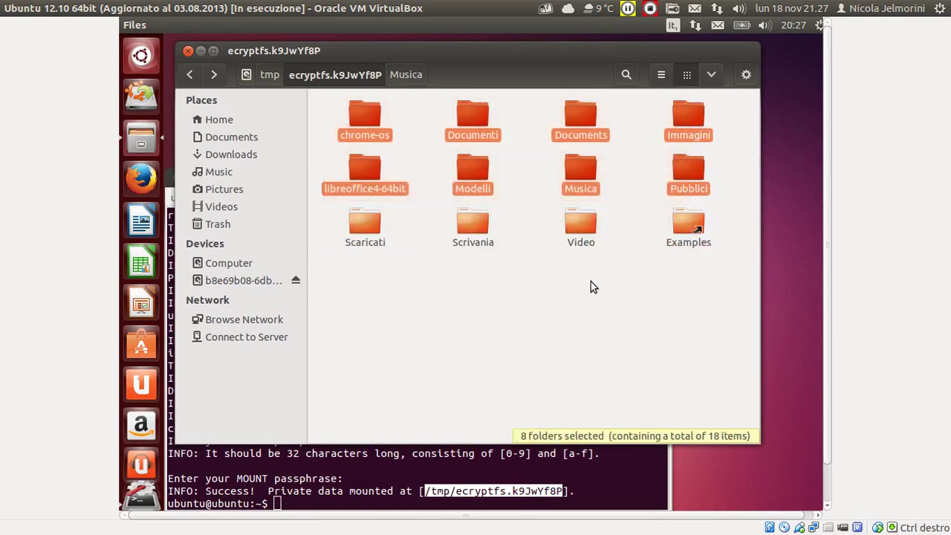
{"action": "left_click", "coordinate": [591, 286]}
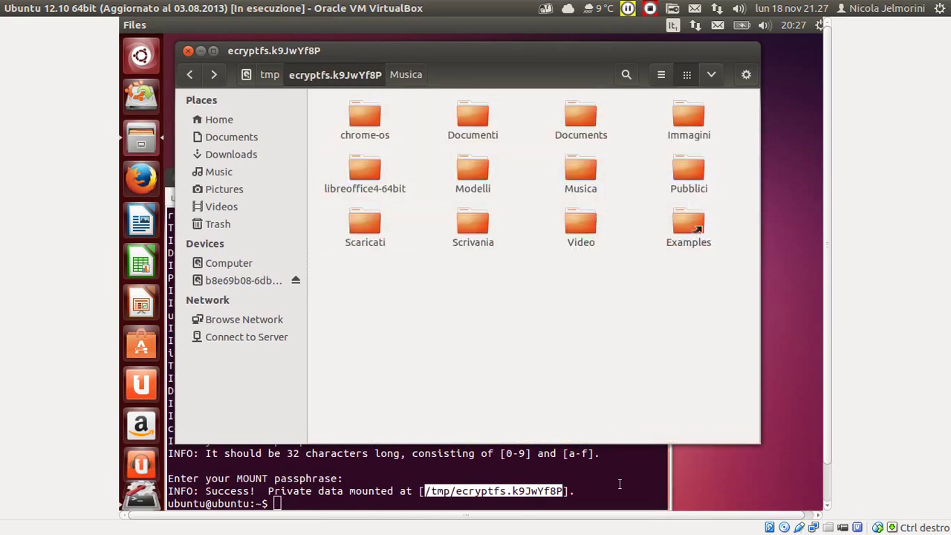
{"action": "left_click", "coordinate": [619, 484]}
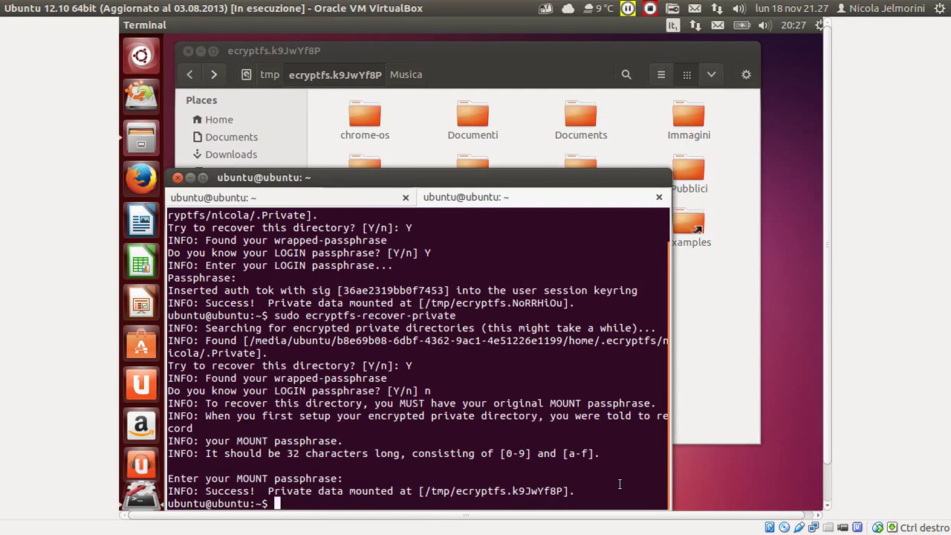
{"action": "left_click", "coordinate": [18, 323]}
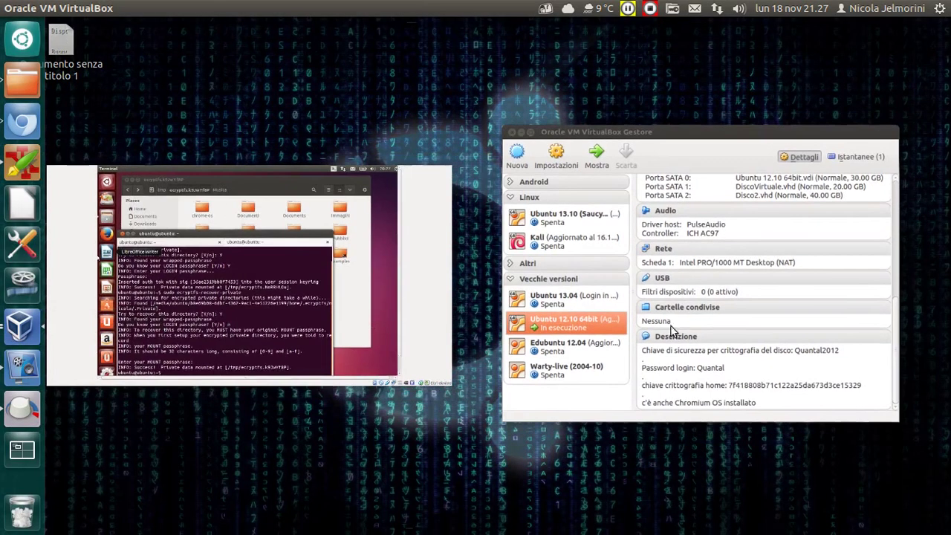
Back in the VM's file browser, rubber-band select nine decrypted home folders (21 items).
{"action": "left_click", "coordinate": [671, 327]}
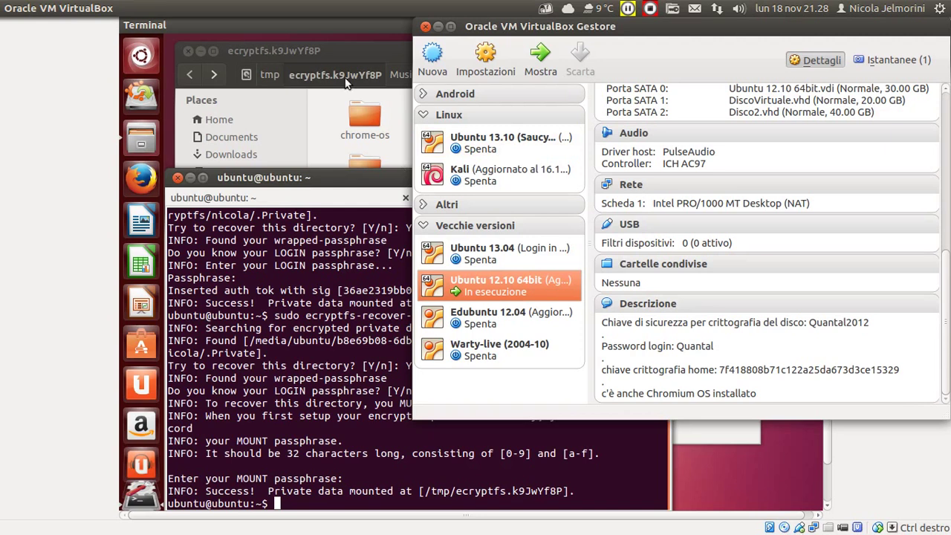
{"action": "left_click", "coordinate": [343, 49]}
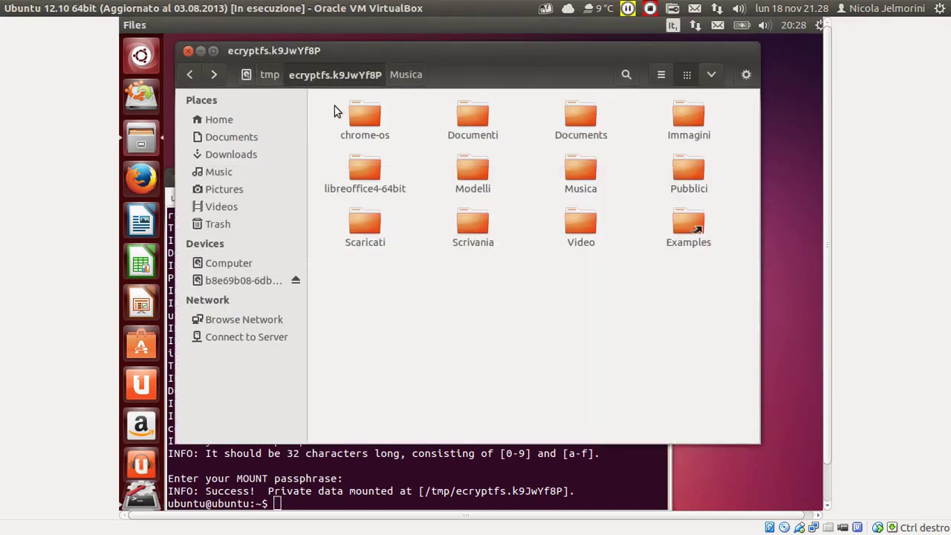
{"action": "left_click_drag", "start_coordinate": [338, 99], "coordinate": [633, 228]}
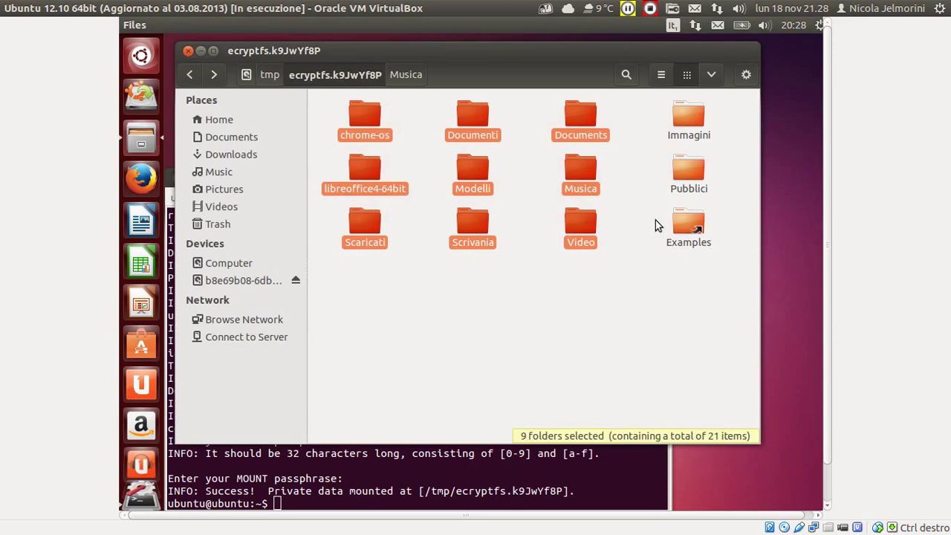
{"action": "mouse_move", "coordinate": [2, 213]}
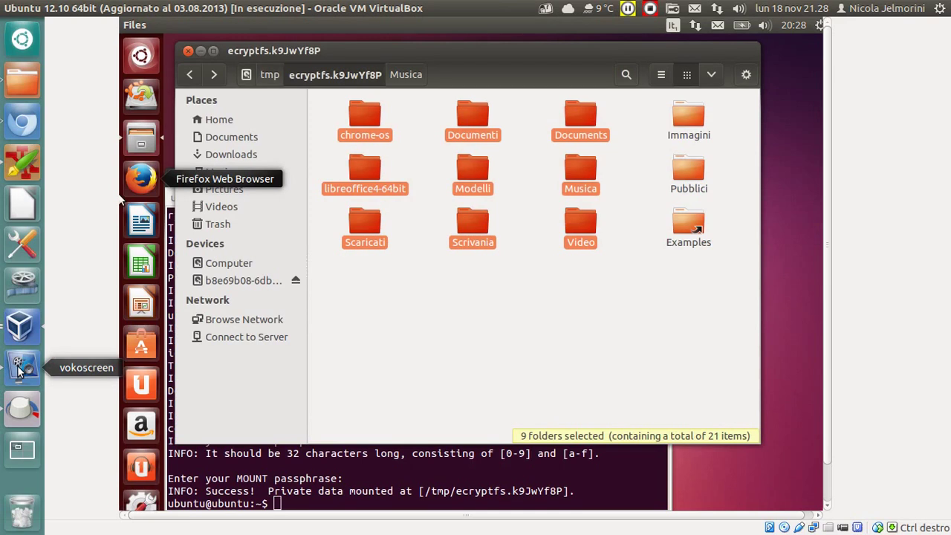
Bring up the vokoscreen 1.7.0 recorder window and drag it toward the screen centre.
{"action": "left_click", "coordinate": [22, 367]}
{"action": "left_click_drag", "start_coordinate": [443, 110], "coordinate": [578, 146]}
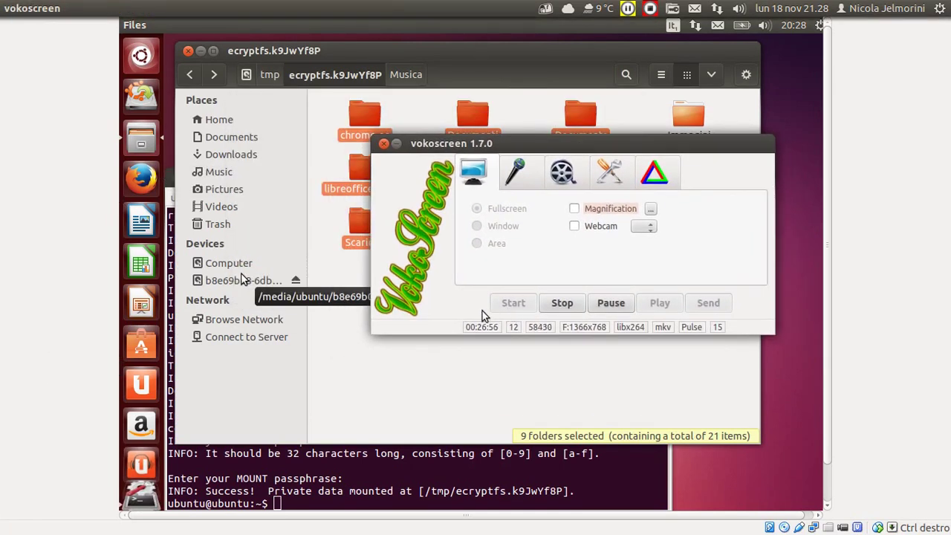